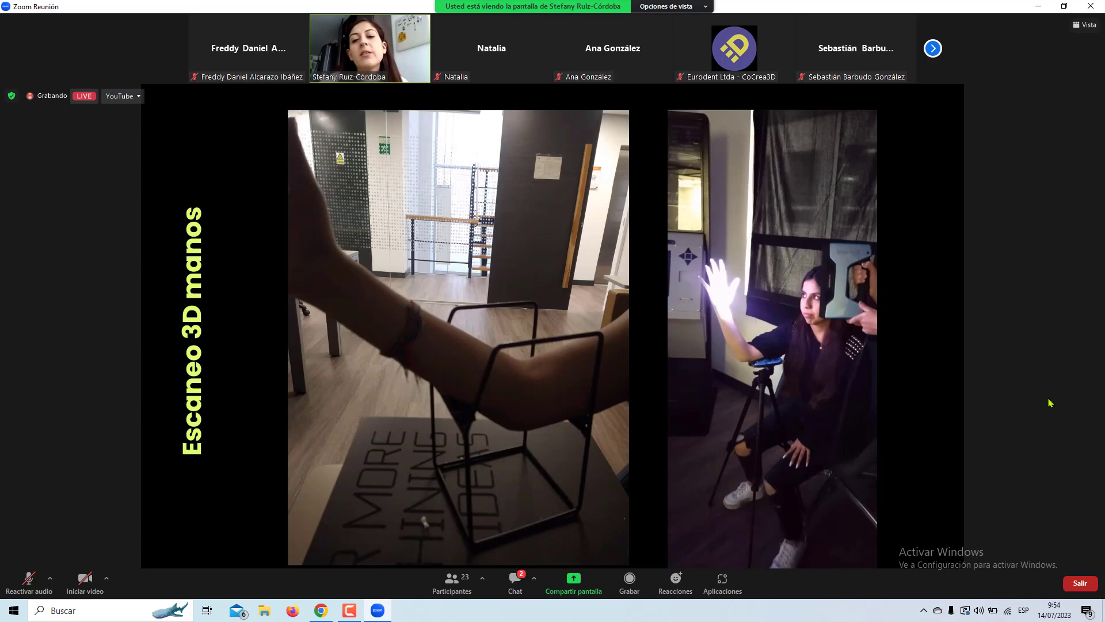
# Switch the shared meeting presentation to full-screen mode.
pyautogui.doubleClick(868, 392)
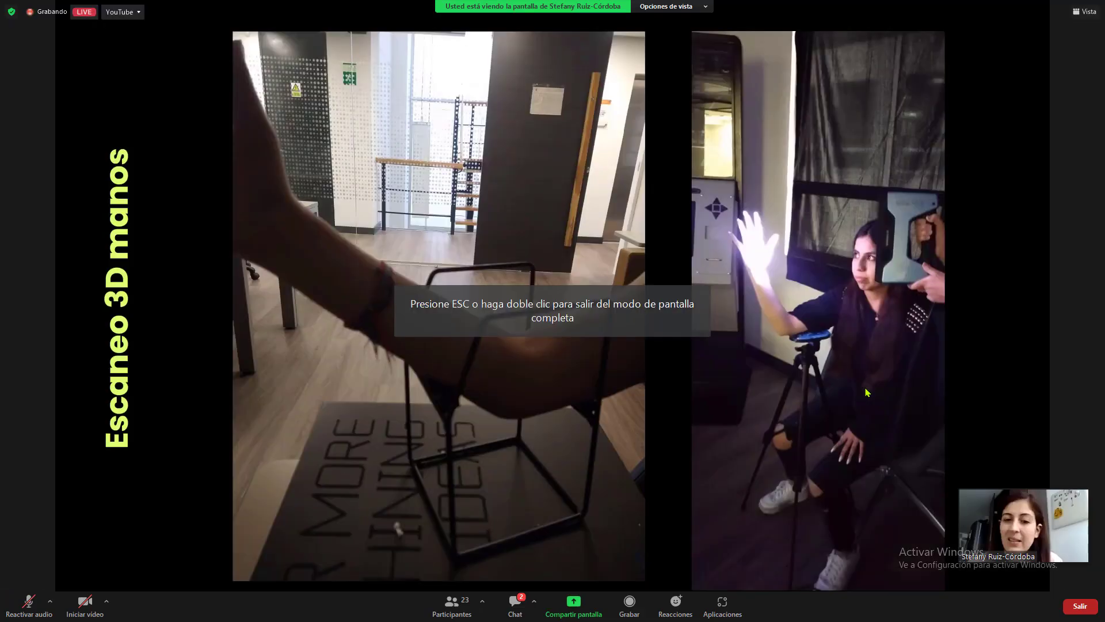
pyautogui.moveTo(1043, 496)
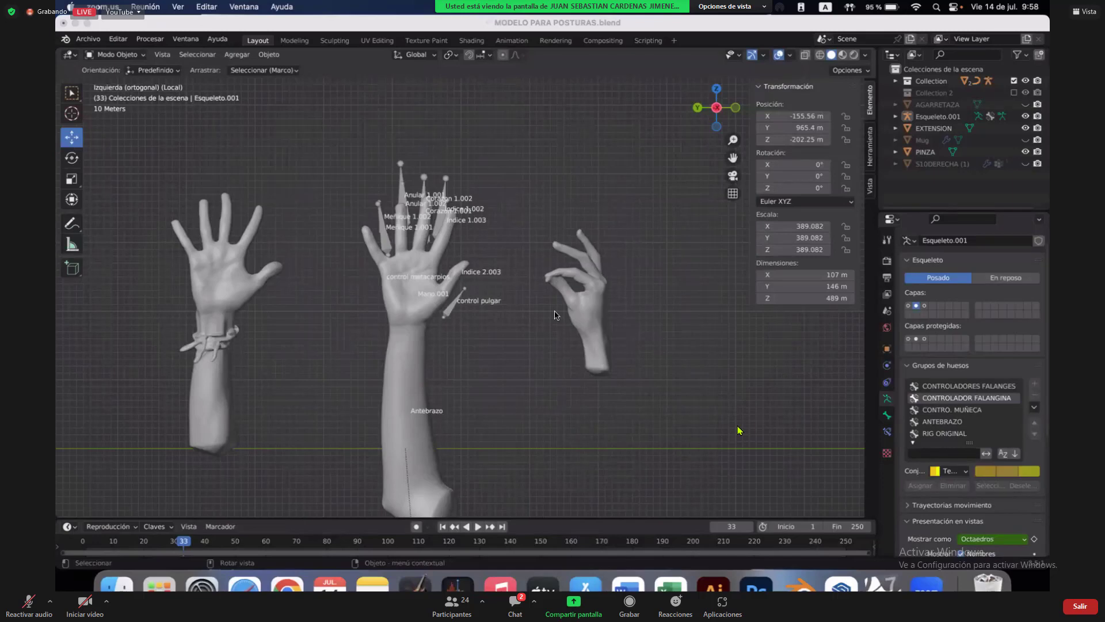
# Examine the three hand models and the middle hand's rig in perspective, front and side views.
pyautogui.moveTo(555, 315); pyautogui.dragTo(622, 229, button='middle')
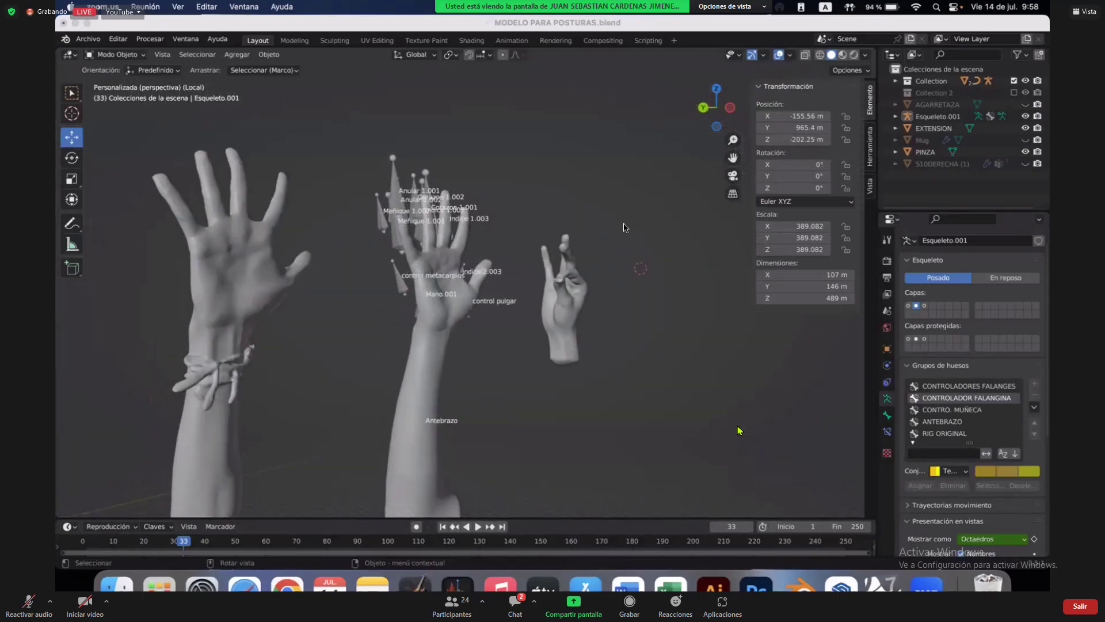
pyautogui.click(728, 118)
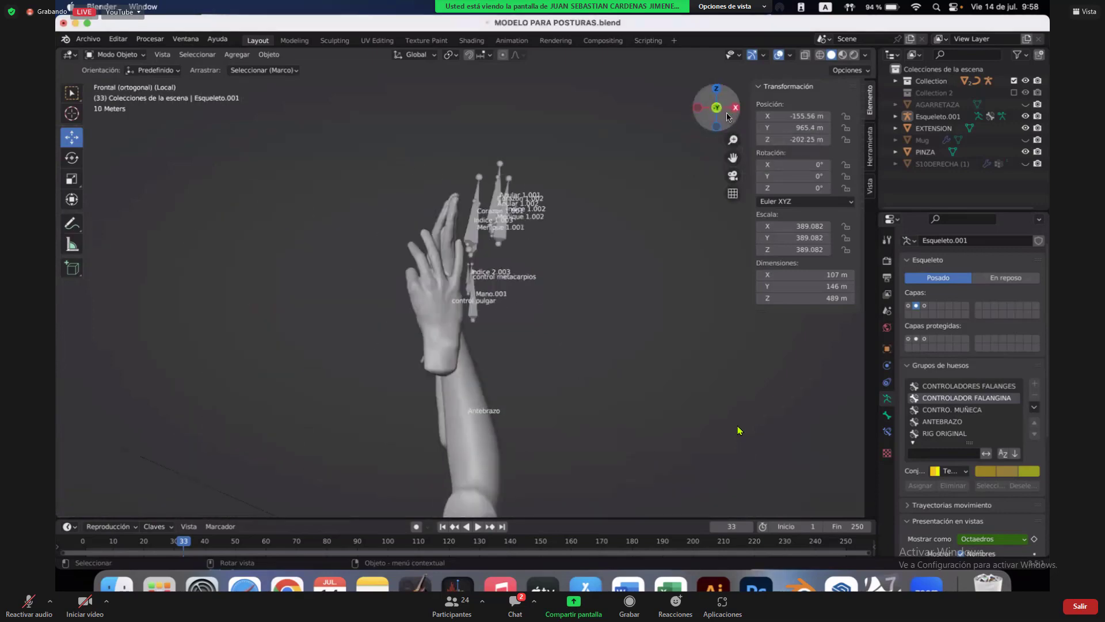
pyautogui.click(697, 108)
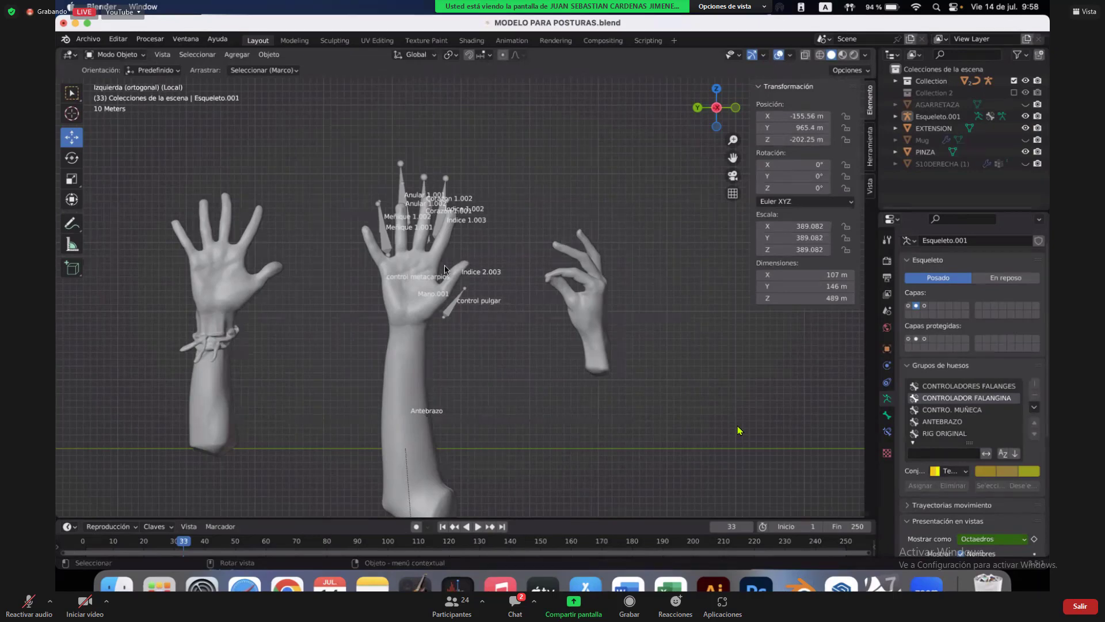
pyautogui.keyDown('shift'); pyautogui.hscroll(-3, 445, 266); pyautogui.keyUp('shift')
pyautogui.keyDown('shift'); pyautogui.hscroll(-3, 444, 265); pyautogui.keyUp('shift')
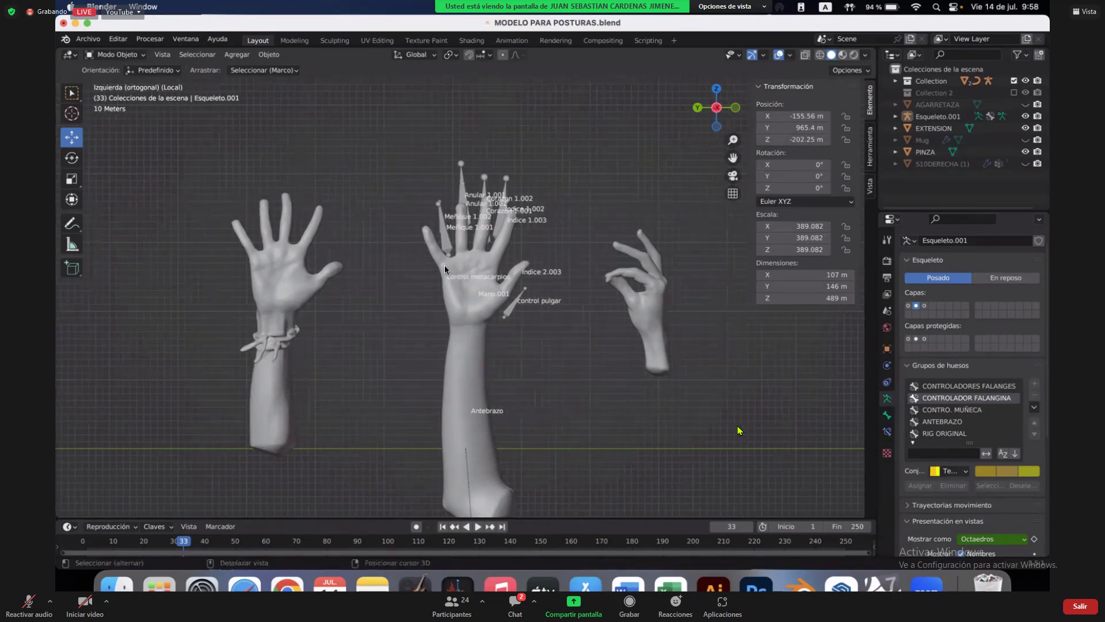
pyautogui.scroll(5, 445, 265)
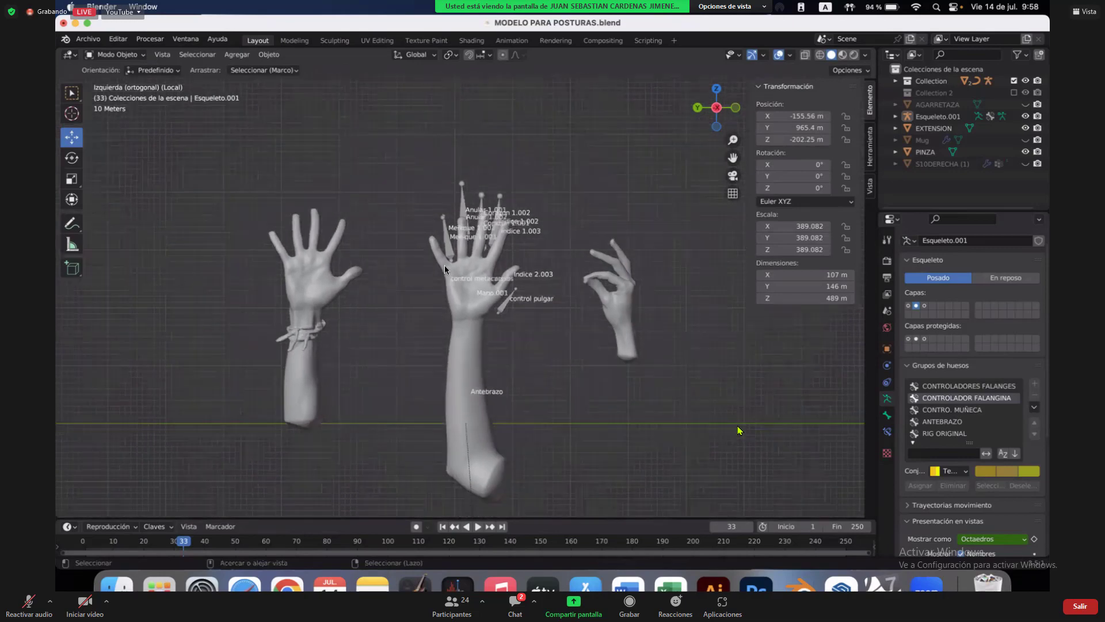
pyautogui.scroll(5, 444, 265)
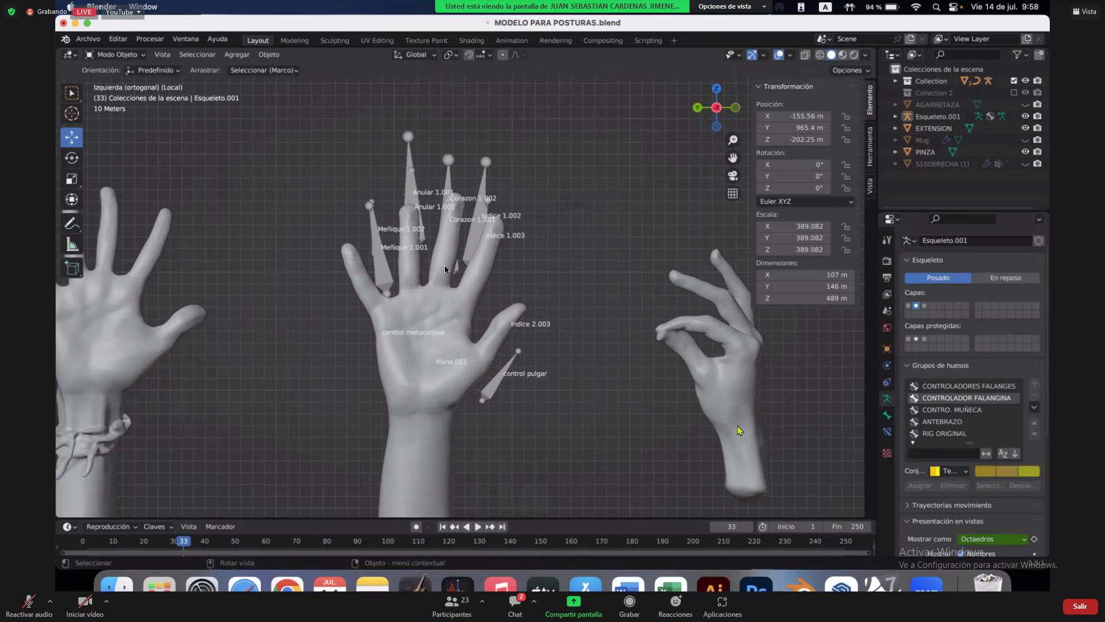
pyautogui.keyDown('shift'); pyautogui.scroll(-2, 462, 264); pyautogui.keyUp('shift')
pyautogui.keyDown('shift'); pyautogui.hscroll(-5, 462, 263); pyautogui.keyUp('shift')
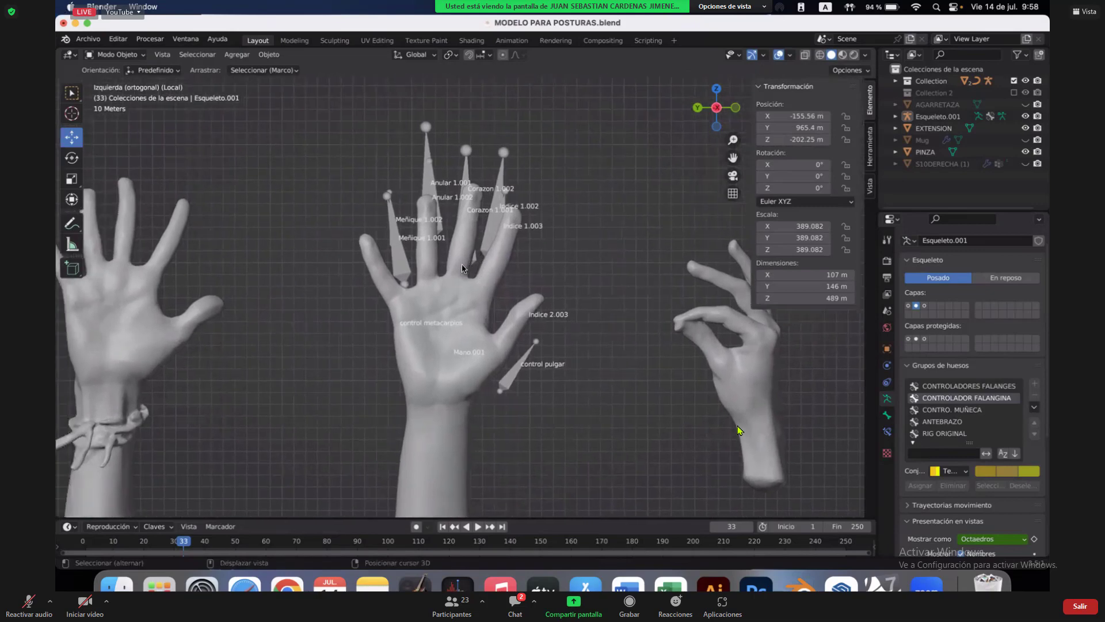
pyautogui.keyDown('shift'); pyautogui.scroll(-5, 462, 268); pyautogui.keyUp('shift')
pyautogui.keyDown('shift'); pyautogui.hscroll(-5, 462, 268); pyautogui.keyUp('shift')
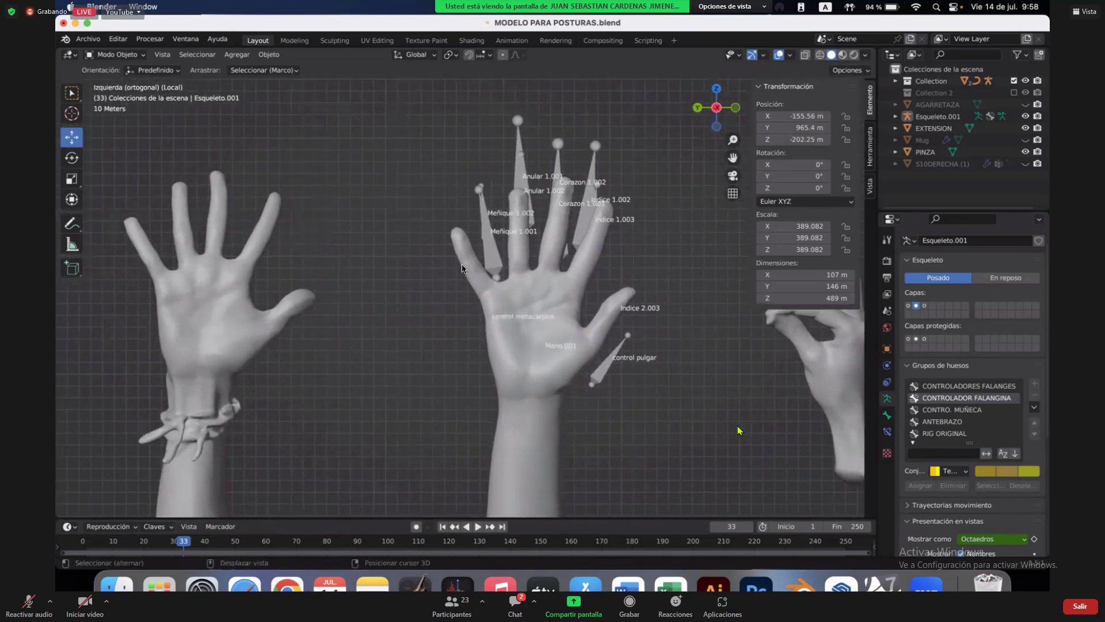
pyautogui.keyDown('shift'); pyautogui.hscroll(7, 463, 268); pyautogui.keyUp('shift')
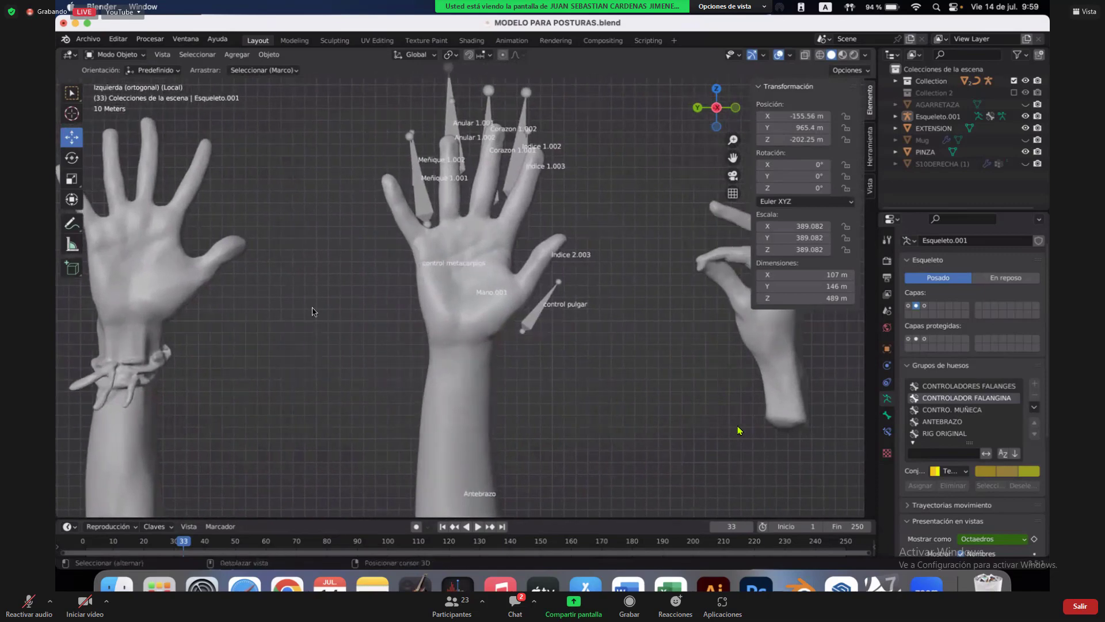
pyautogui.keyDown('shift'); pyautogui.hscroll(1, 311, 311); pyautogui.keyUp('shift')
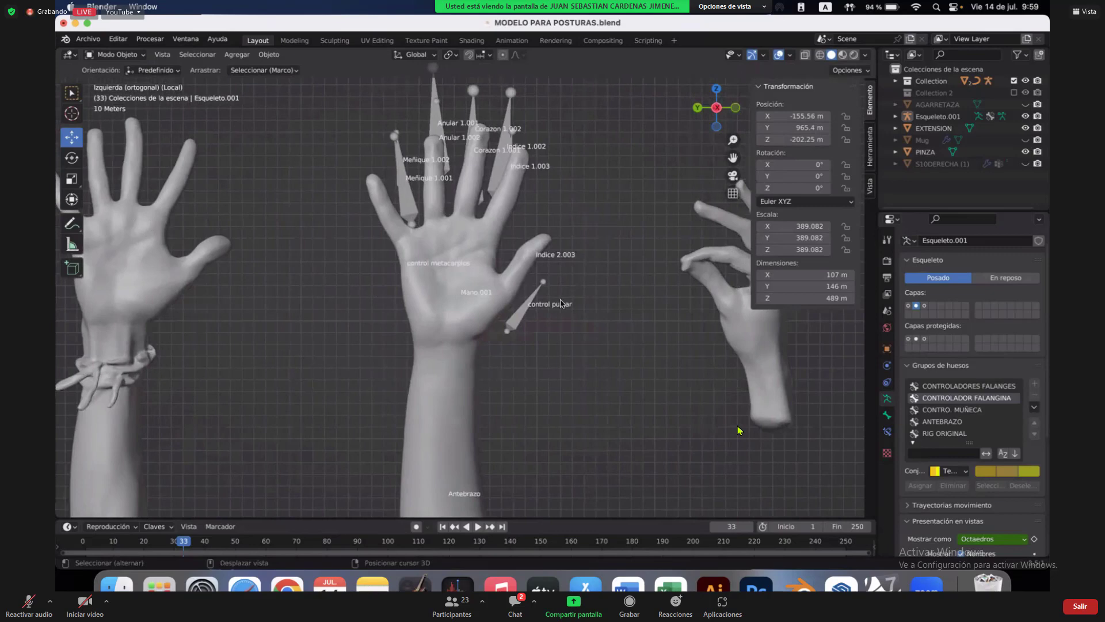
pyautogui.keyDown('shift'); pyautogui.hscroll(2, 568, 284); pyautogui.keyUp('shift')
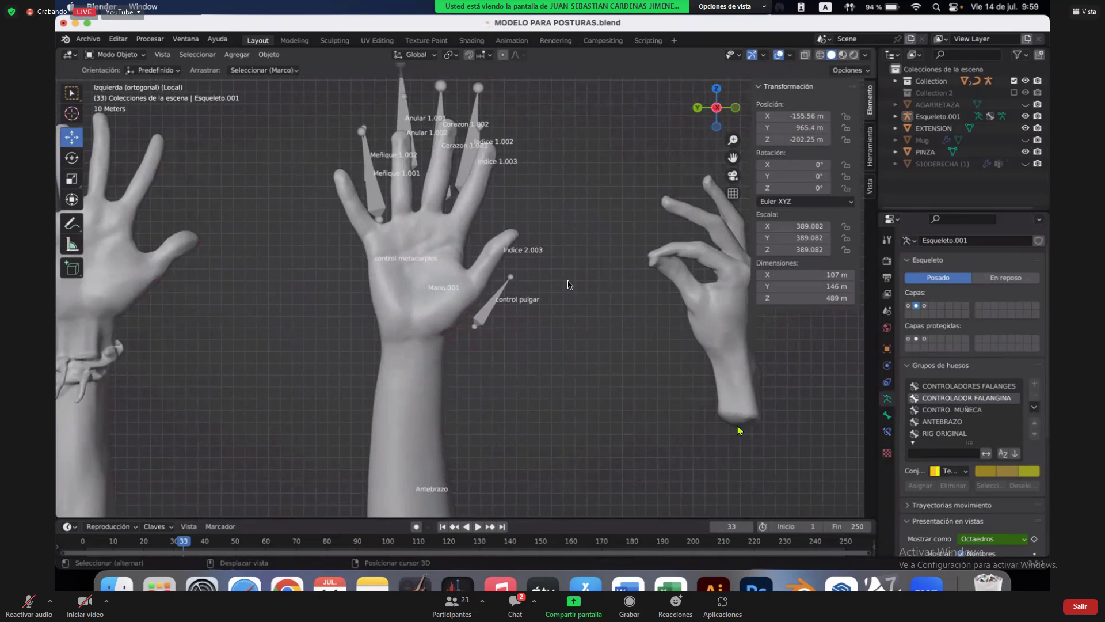
pyautogui.keyDown('shift'); pyautogui.scroll(-3, 567, 284); pyautogui.keyUp('shift')
pyautogui.keyDown('shift'); pyautogui.scroll(3, 568, 284); pyautogui.keyUp('shift')
pyautogui.keyDown('shift'); pyautogui.hscroll(-5, 567, 285); pyautogui.keyUp('shift')
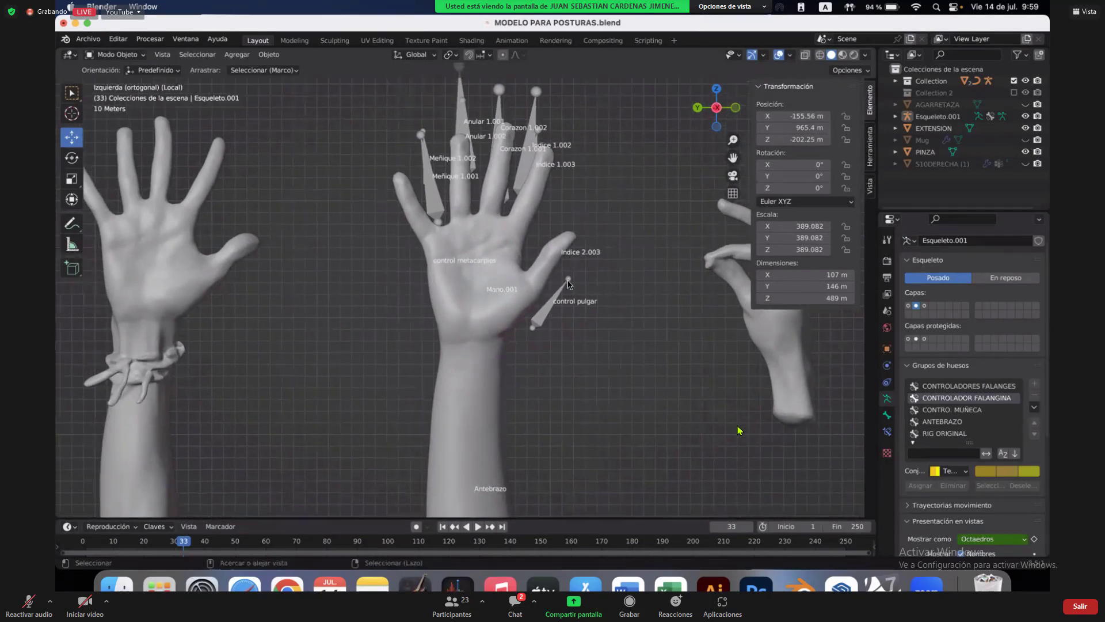
# Select the Esqueleto.001 armature on the middle hand and switch it to Pose mode.
pyautogui.moveTo(496, 248); pyautogui.dragTo(448, 188, button='middle')
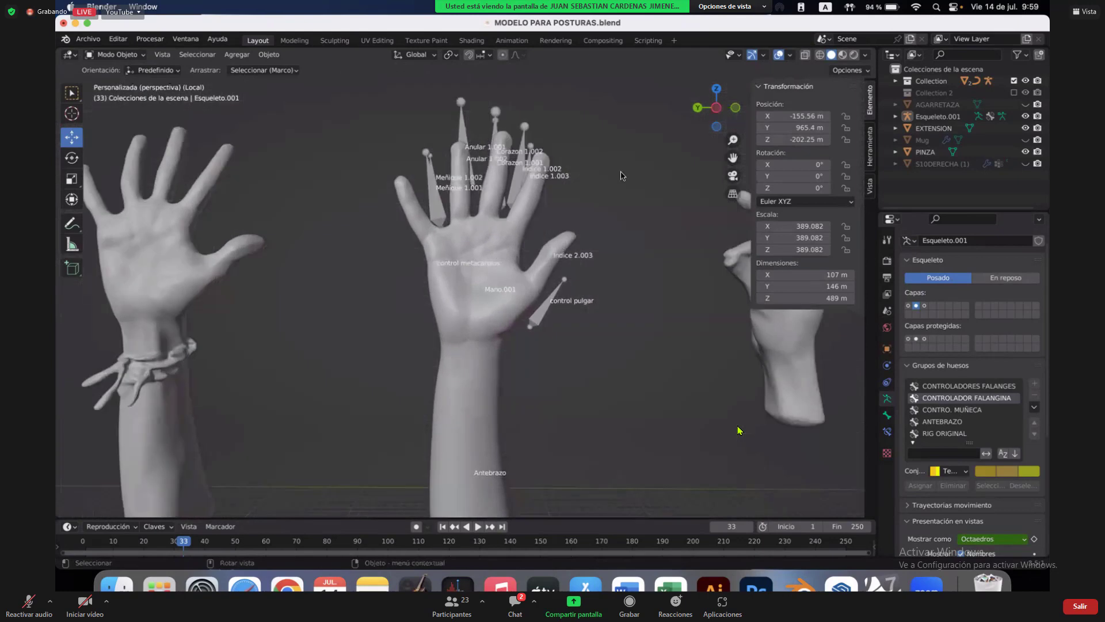
pyautogui.click(434, 195)
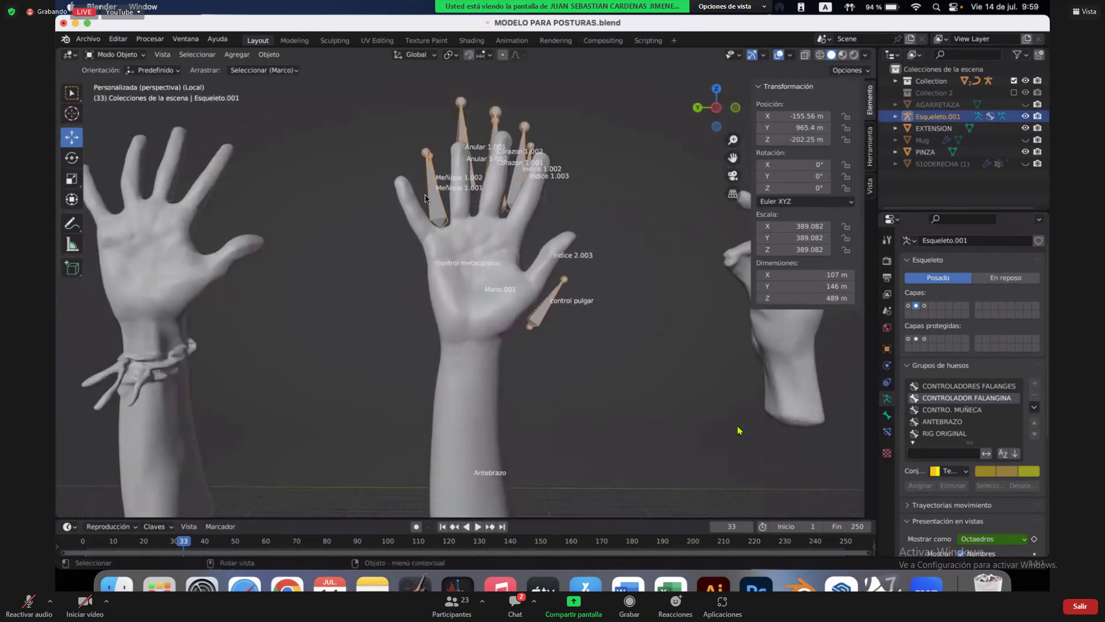
pyautogui.click(118, 56)
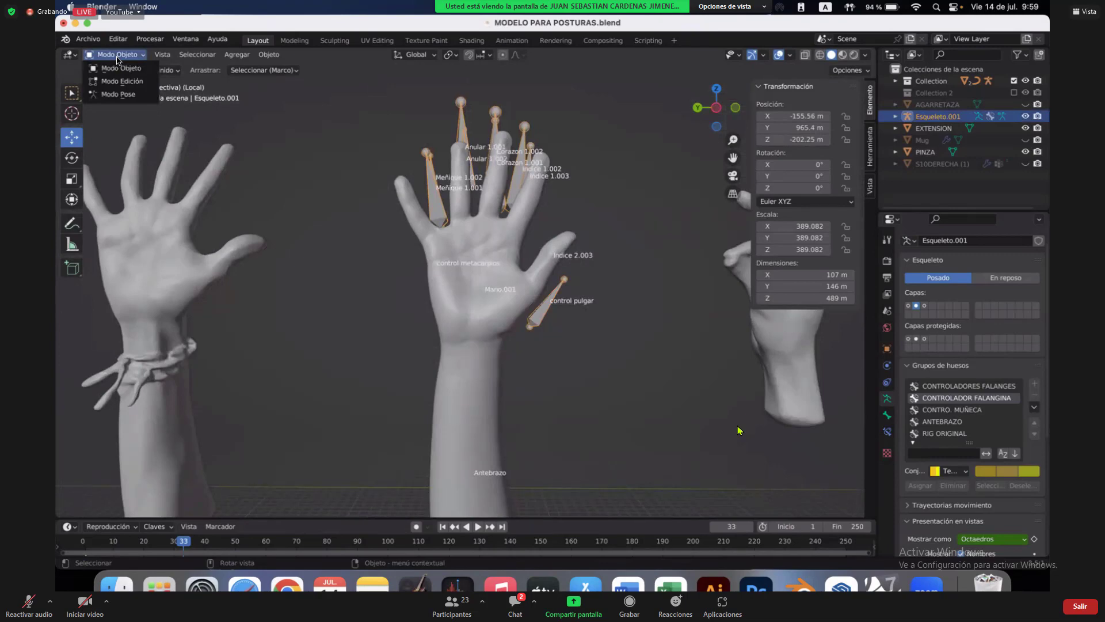
pyautogui.click(118, 94)
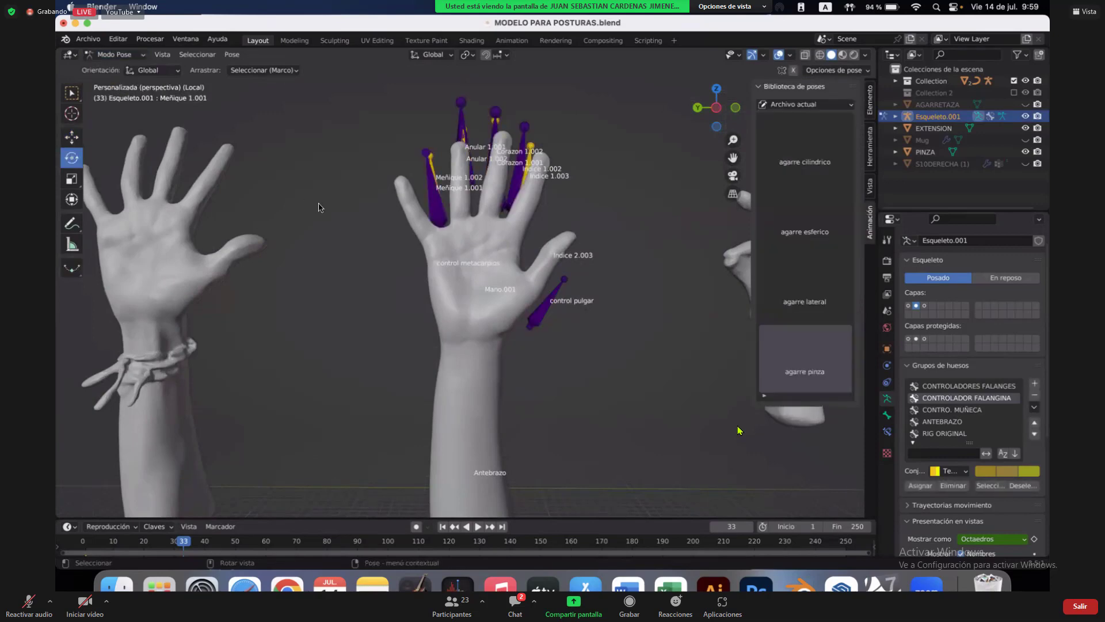
# Examine the rigged hand's finger, thumb and metacarpal control bones from several angles.
pyautogui.moveTo(317, 206); pyautogui.dragTo(320, 207, button='middle')
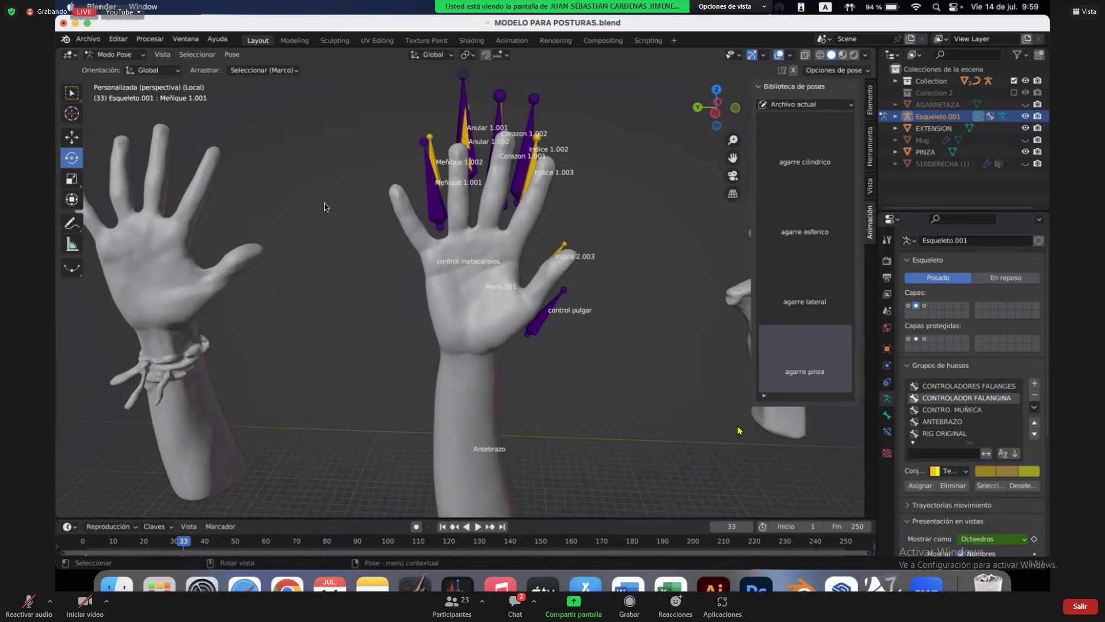
pyautogui.hscroll(-5, 325, 207)
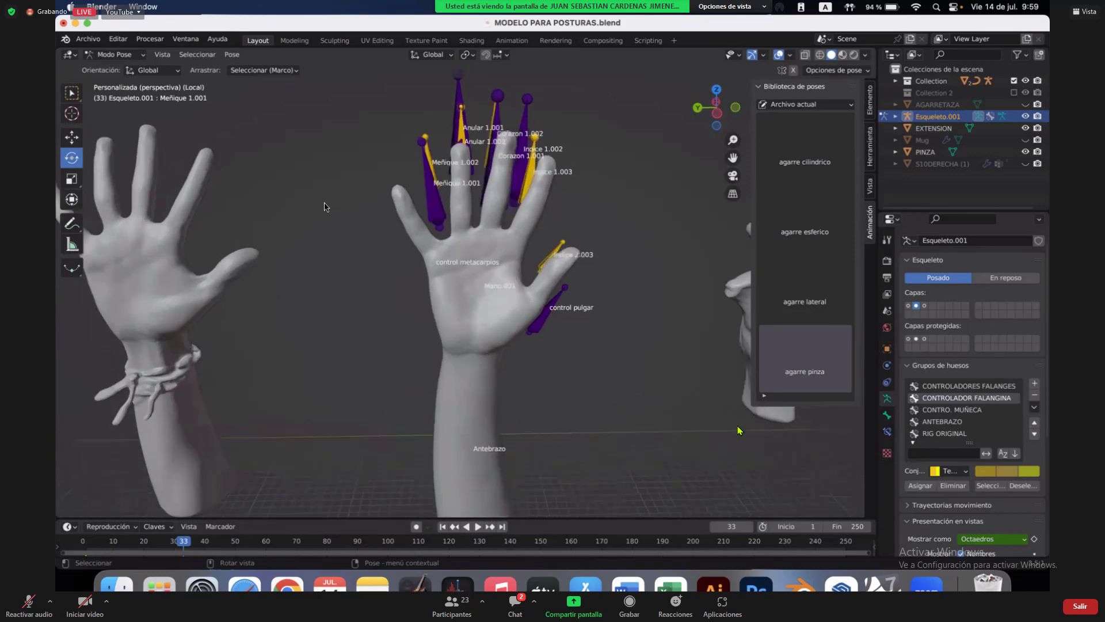
pyautogui.hscroll(-5, 325, 207)
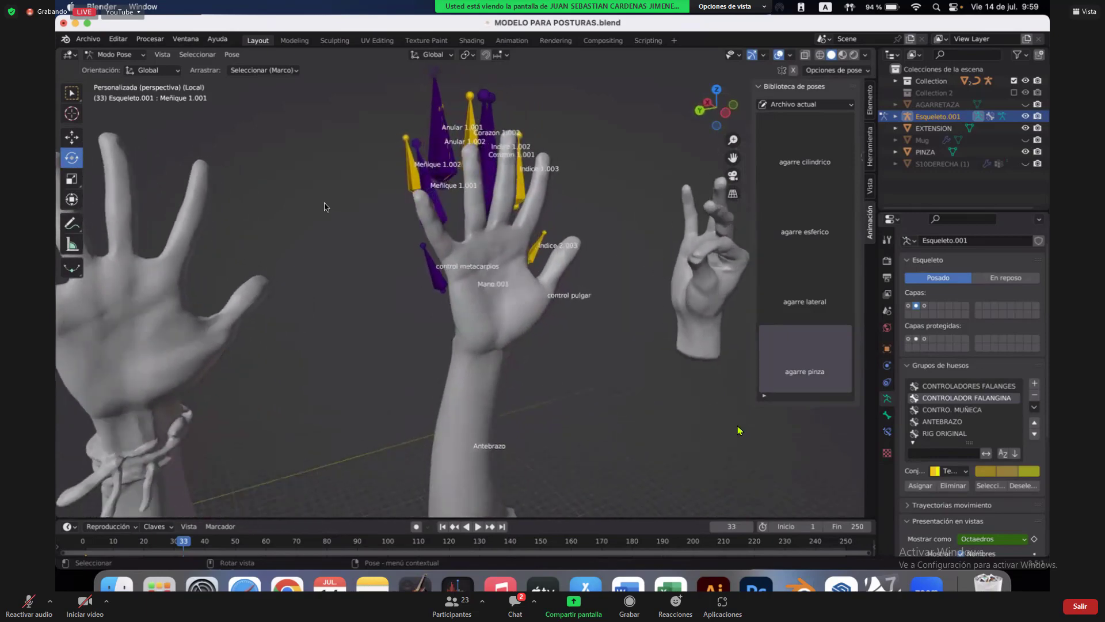
pyautogui.hscroll(-5, 348, 210)
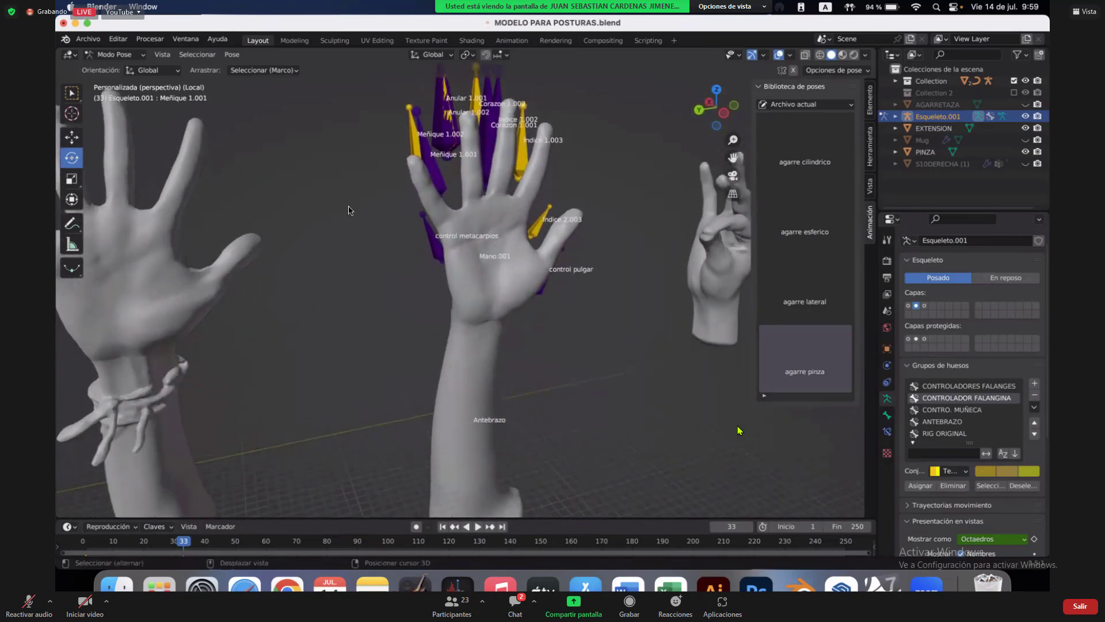
pyautogui.scroll(5, 348, 210)
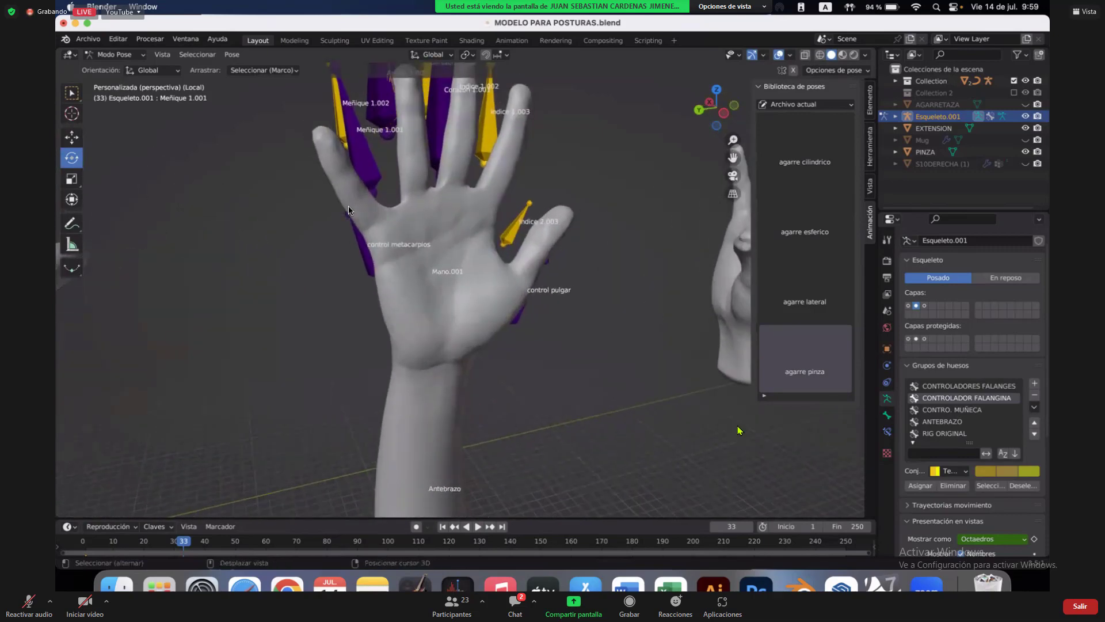
pyautogui.scroll(-5, 348, 205)
pyautogui.hscroll(-5, 347, 205)
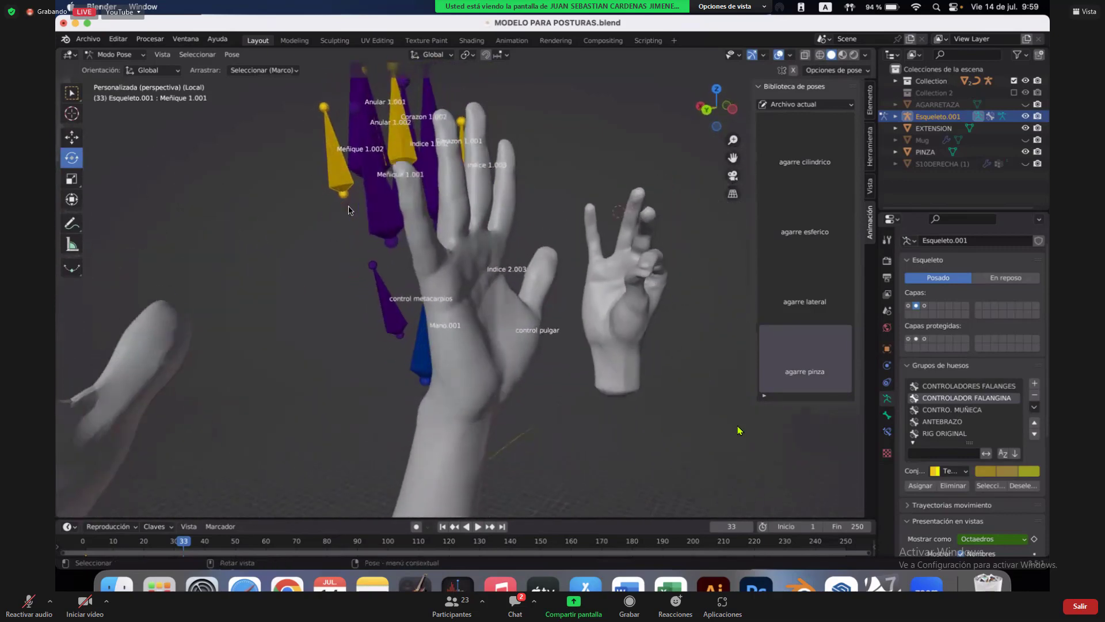
pyautogui.hscroll(2, 347, 206)
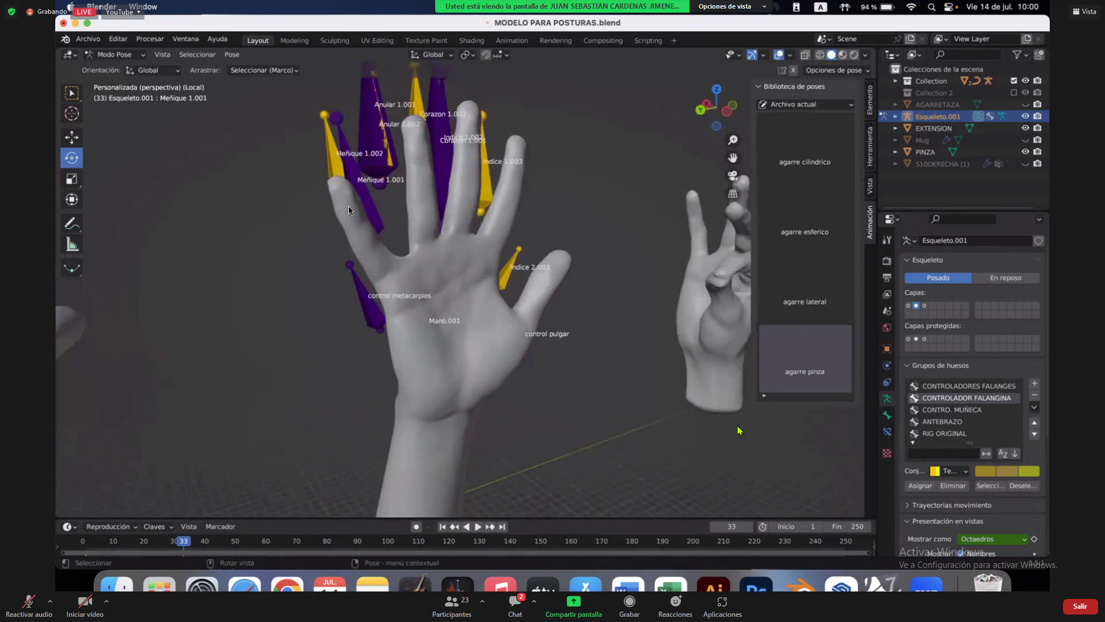
pyautogui.hscroll(5, 348, 205)
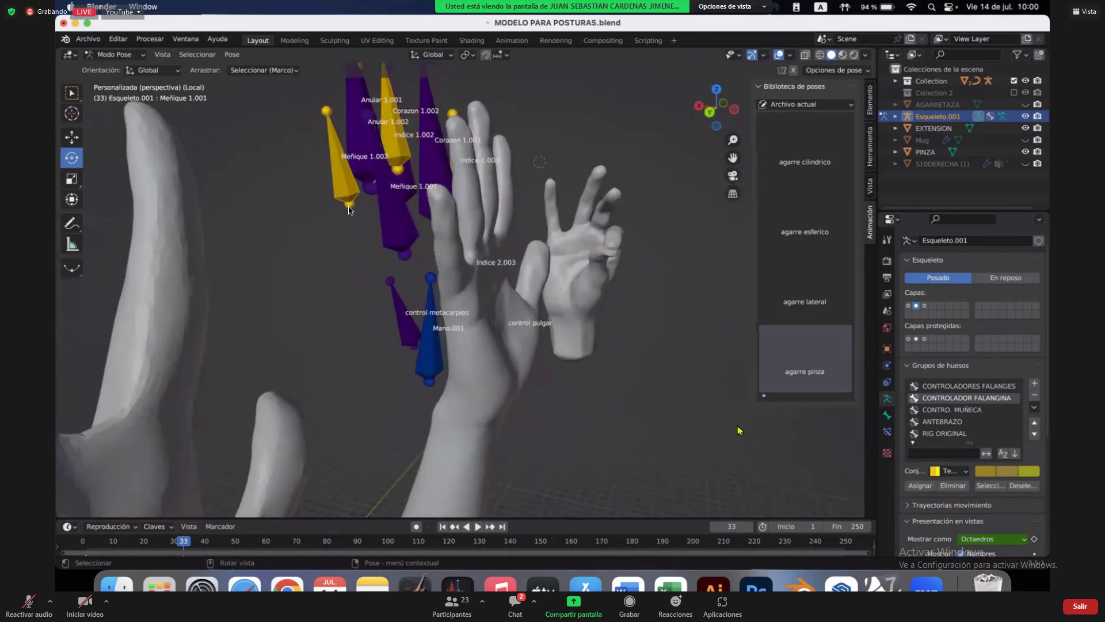
# Try to flex the little finger by rotating its Meñique 1.001 bone 35° in the view plane, and undo the rotation.
pyautogui.click(385, 222)
pyautogui.press('r')
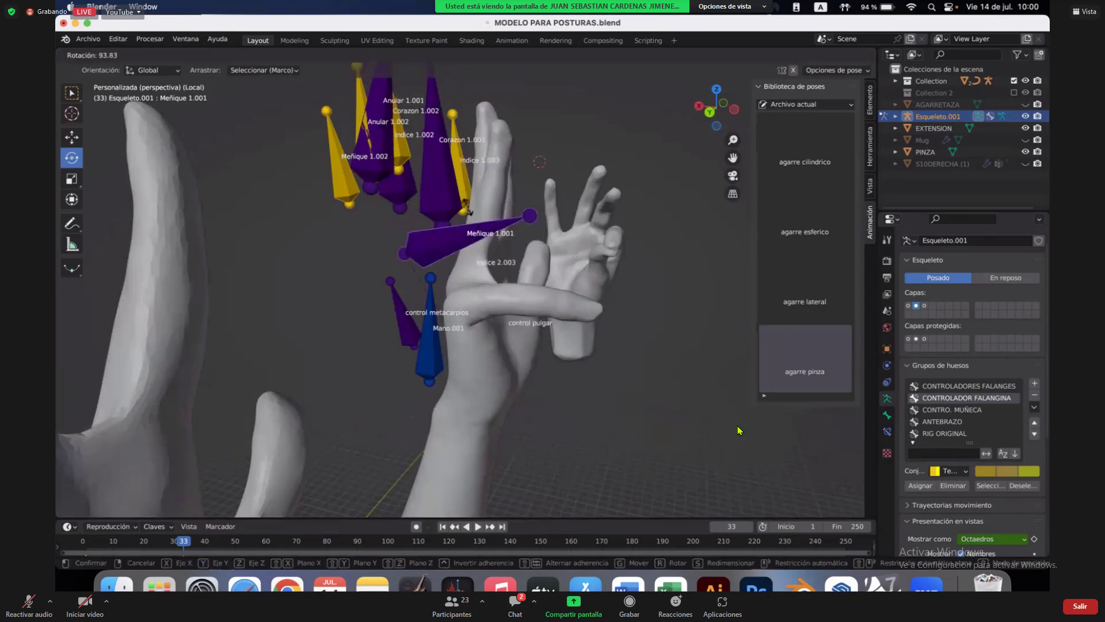
pyautogui.click(541, 159)
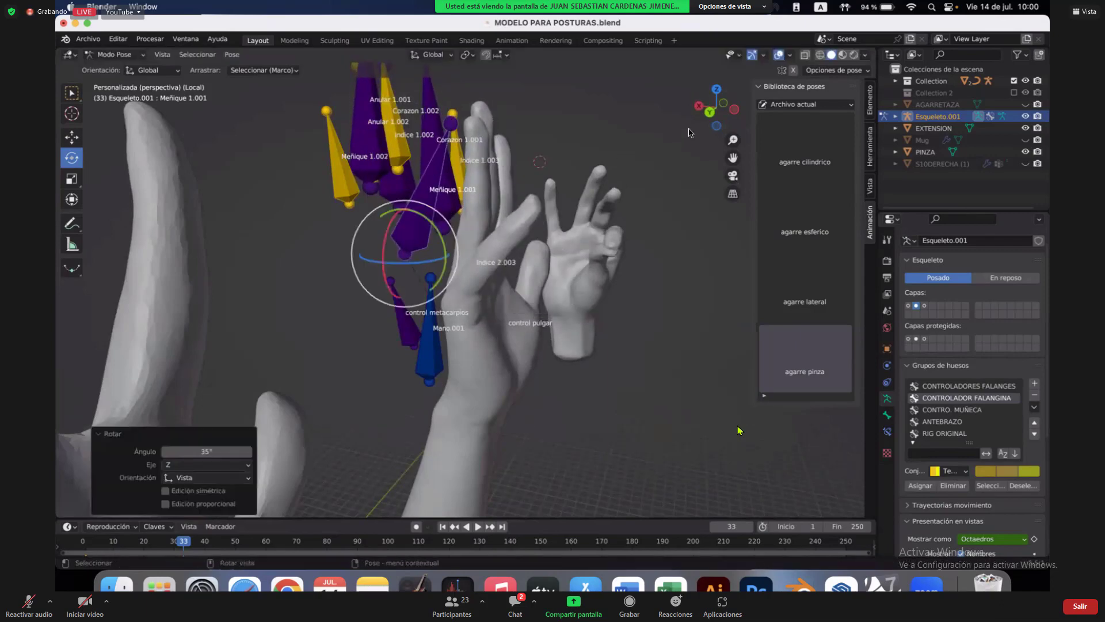
pyautogui.click(733, 110)
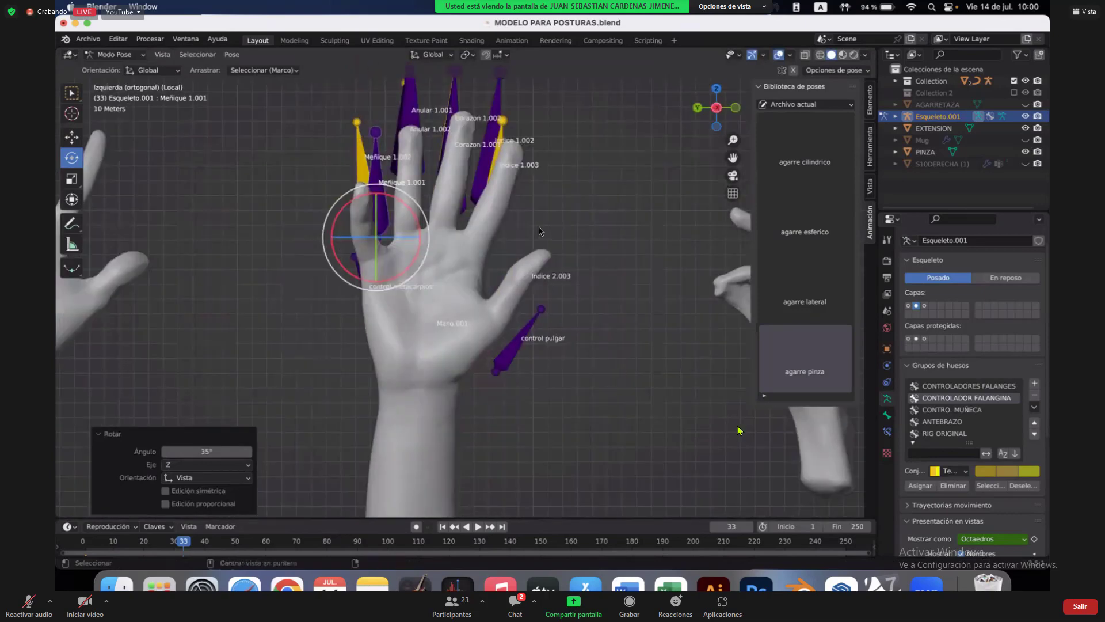
pyautogui.press('i')
pyautogui.hotkey('ctrl', 'z')
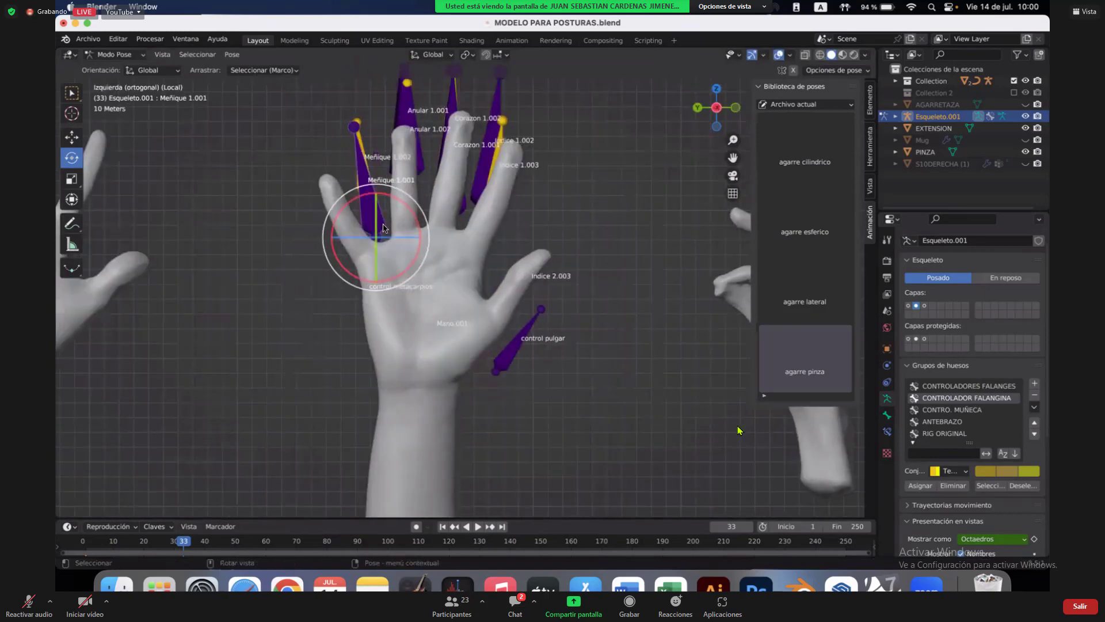
# Rotate the little finger's Meñique 1.001 bone about -2.52° around the global X axis, and deselect it.
pyautogui.moveTo(369, 200)
pyautogui.mouseDown()
pyautogui.moveTo(391, 200)
pyautogui.moveTo(368, 208)
pyautogui.mouseUp()
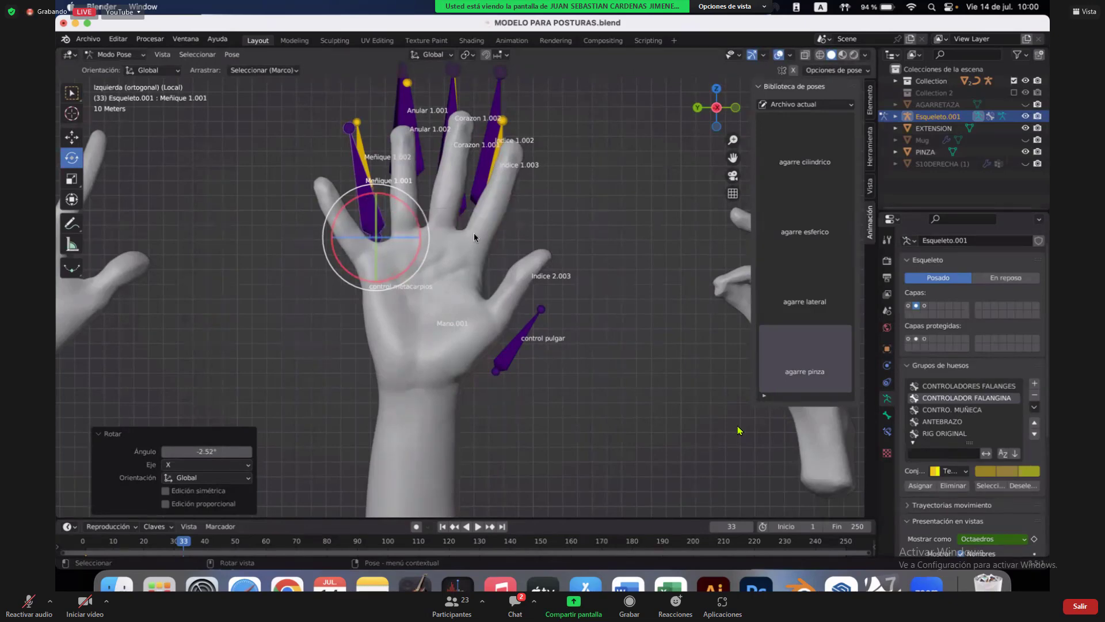
pyautogui.click(573, 242)
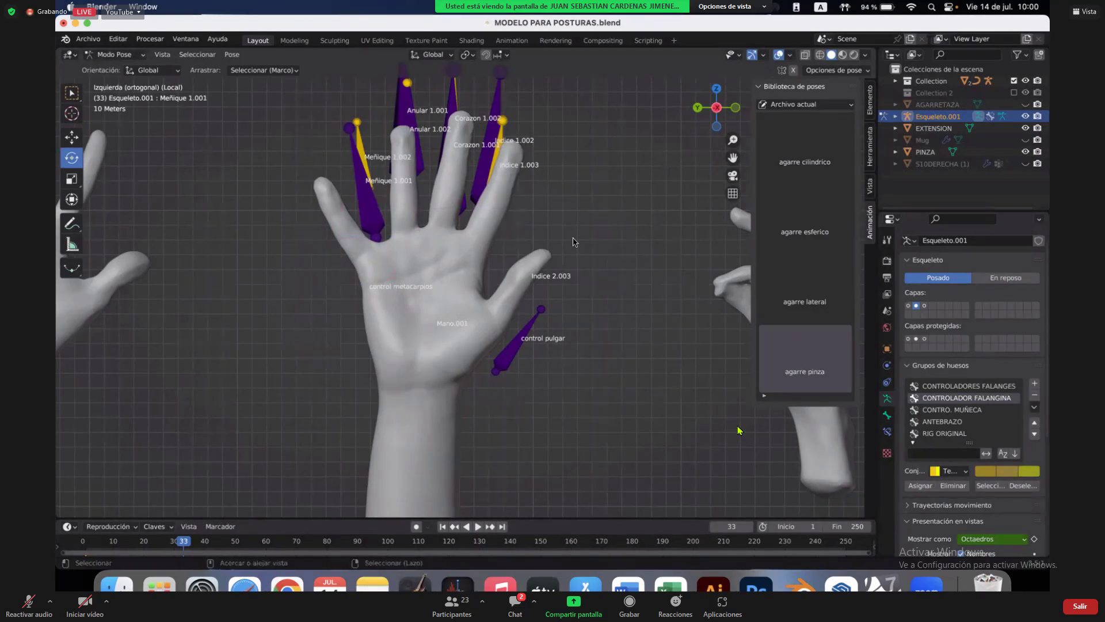
# Rotate the ring finger's Anular 1.001 bone by about -57.7° in the view plane.
pyautogui.keyDown('ctrl'); pyautogui.scroll(3, 573, 242); pyautogui.keyUp('ctrl')
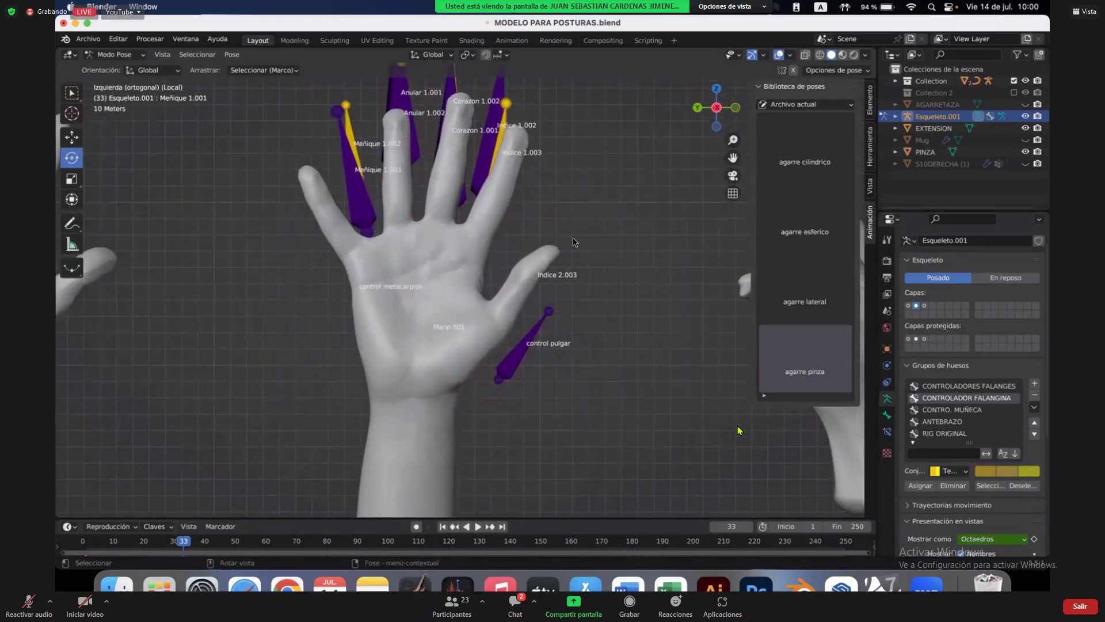
pyautogui.keyDown('shift'); pyautogui.scroll(5, 573, 241); pyautogui.keyUp('shift')
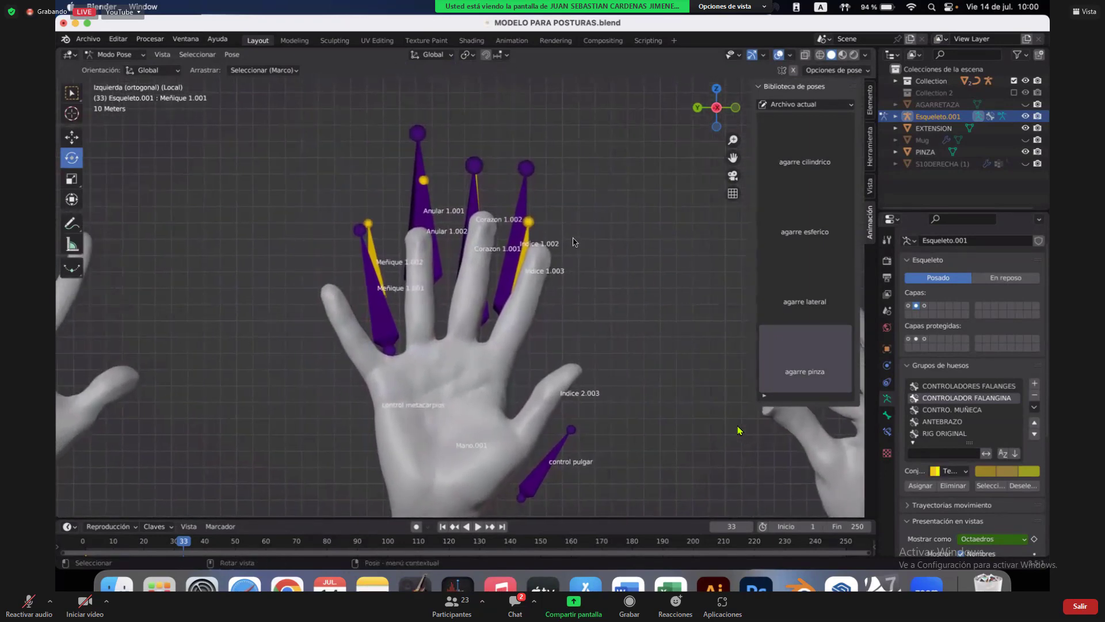
pyautogui.click(426, 219)
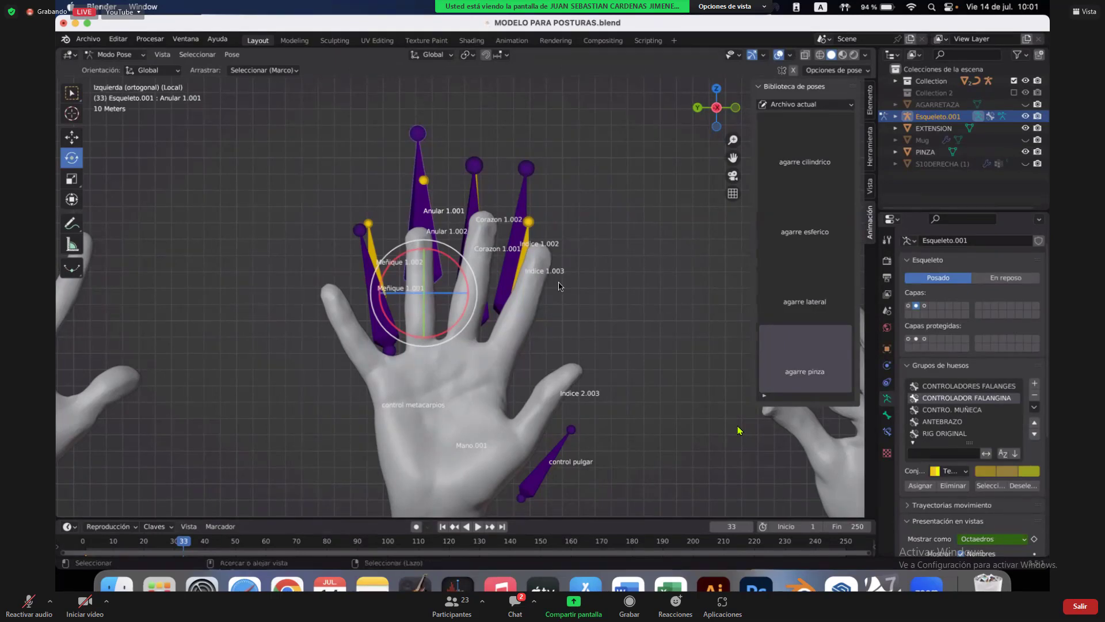
pyautogui.keyDown('ctrl'); pyautogui.scroll(-3, 559, 286); pyautogui.keyUp('ctrl')
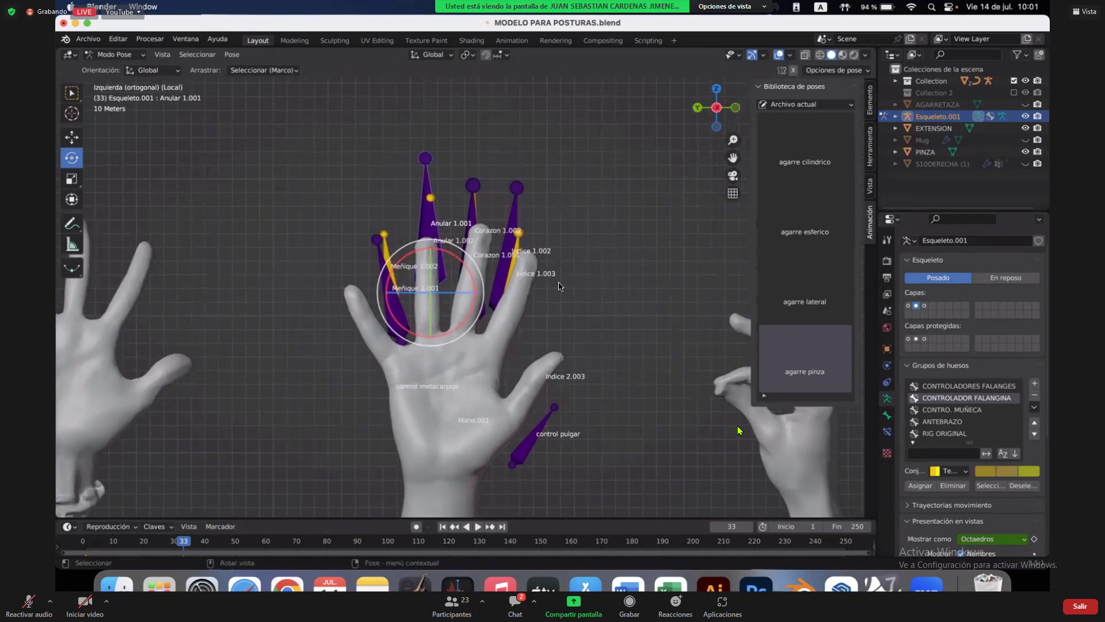
pyautogui.press('r')
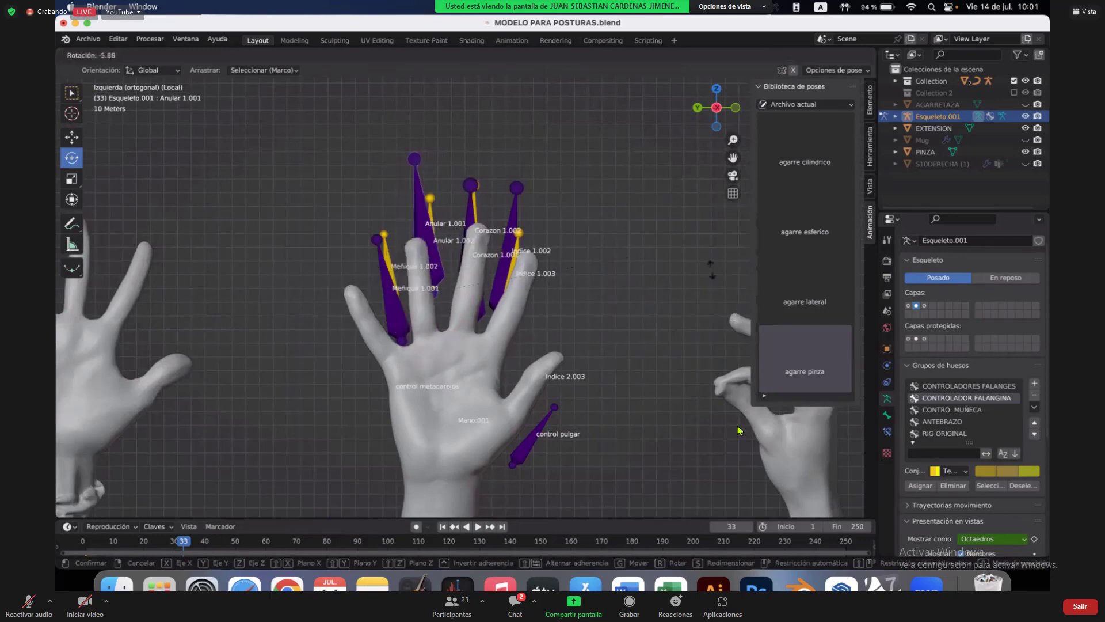
pyautogui.click(463, 241)
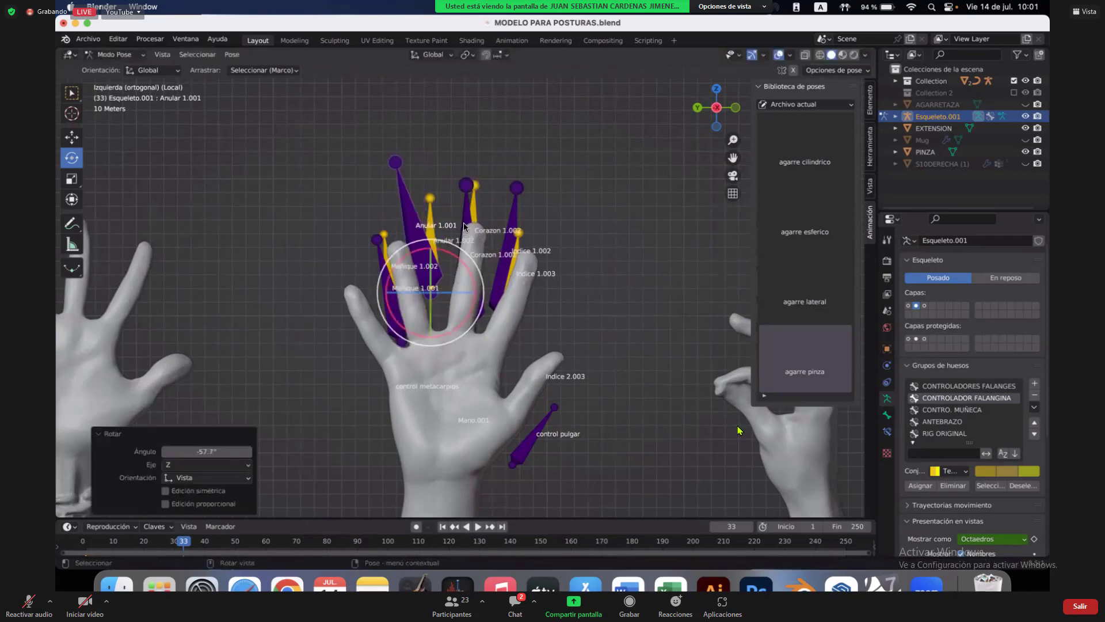
# Try to rotate the middle finger's Corazon 1.001 bone in the view plane.
pyautogui.click(475, 242)
pyautogui.press('r')
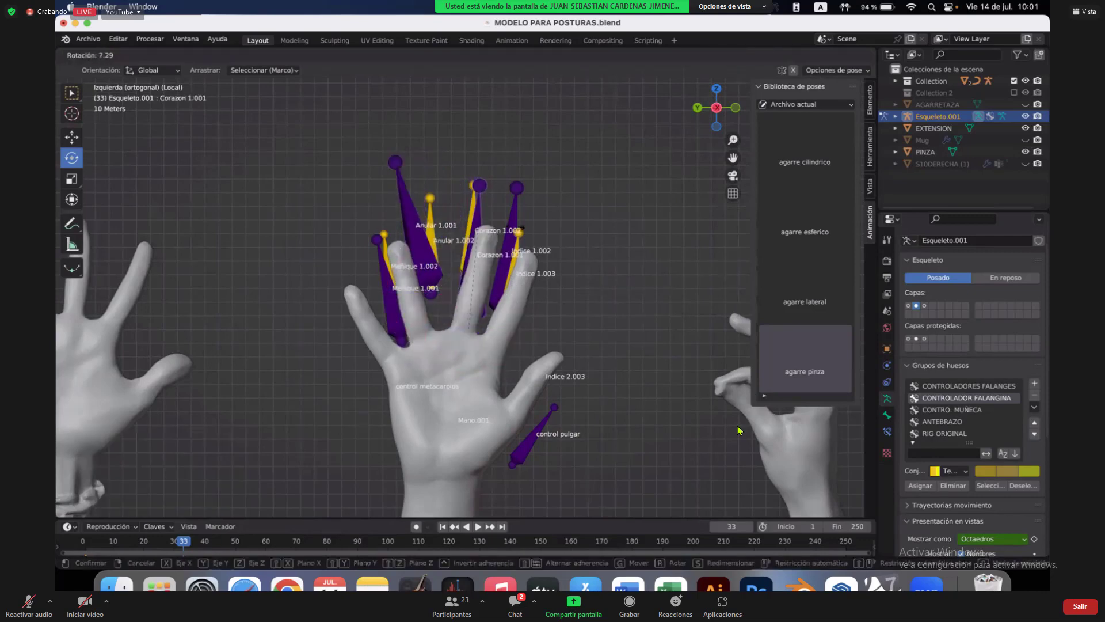
pyautogui.click(535, 236)
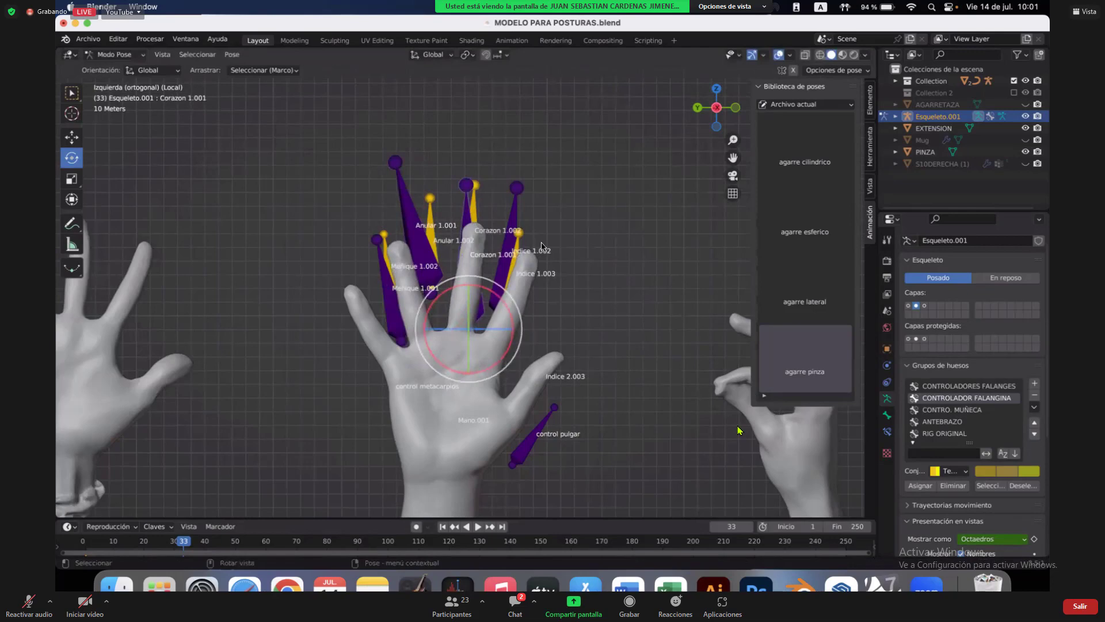
# Deselect the bone and apply the agarre lateral pose from the pose library to the middle hand.
pyautogui.scroll(-5, 436, 300)
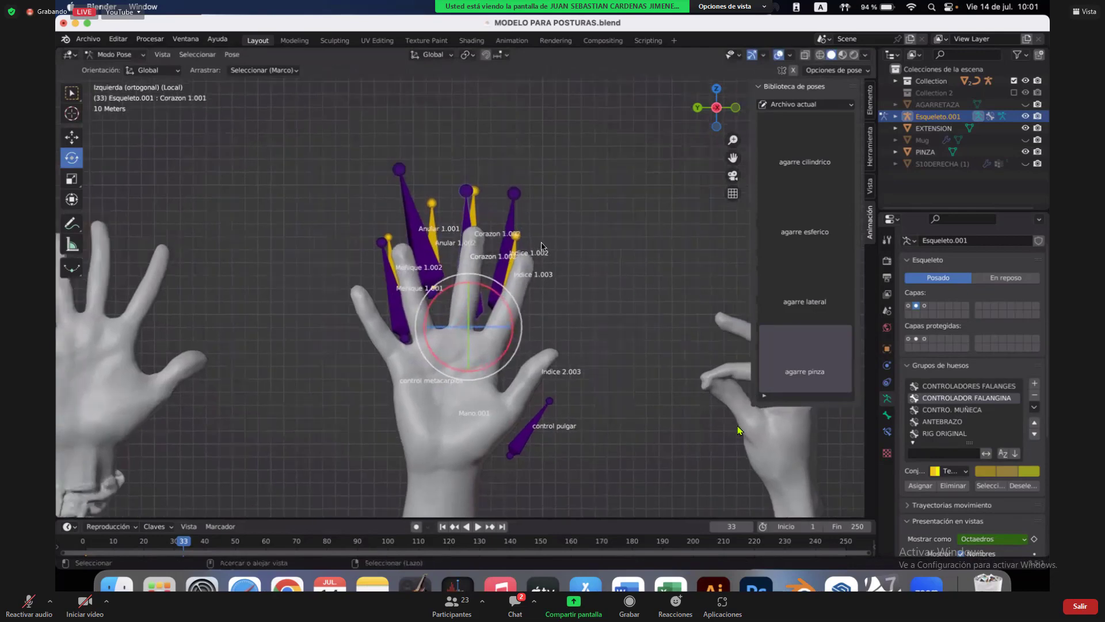
pyautogui.keyDown('shift'); pyautogui.hscroll(-5, 437, 300); pyautogui.keyUp('shift')
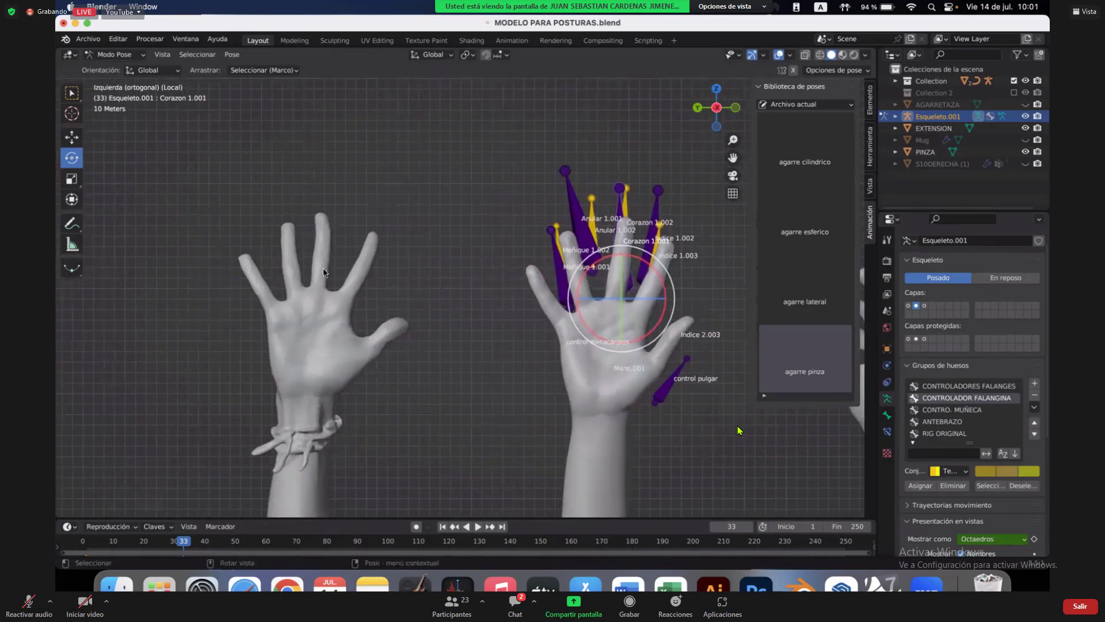
pyautogui.keyDown('shift'); pyautogui.hscroll(3, 414, 316); pyautogui.keyUp('shift')
pyautogui.keyDown('shift'); pyautogui.hscroll(6, 409, 315); pyautogui.keyUp('shift')
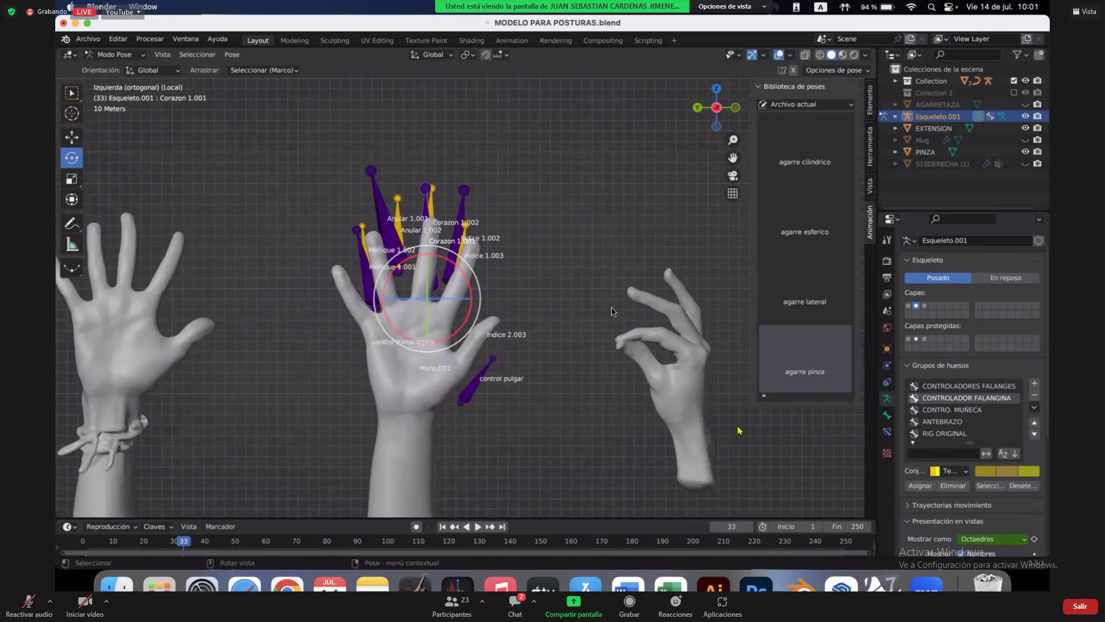
pyautogui.click(576, 296)
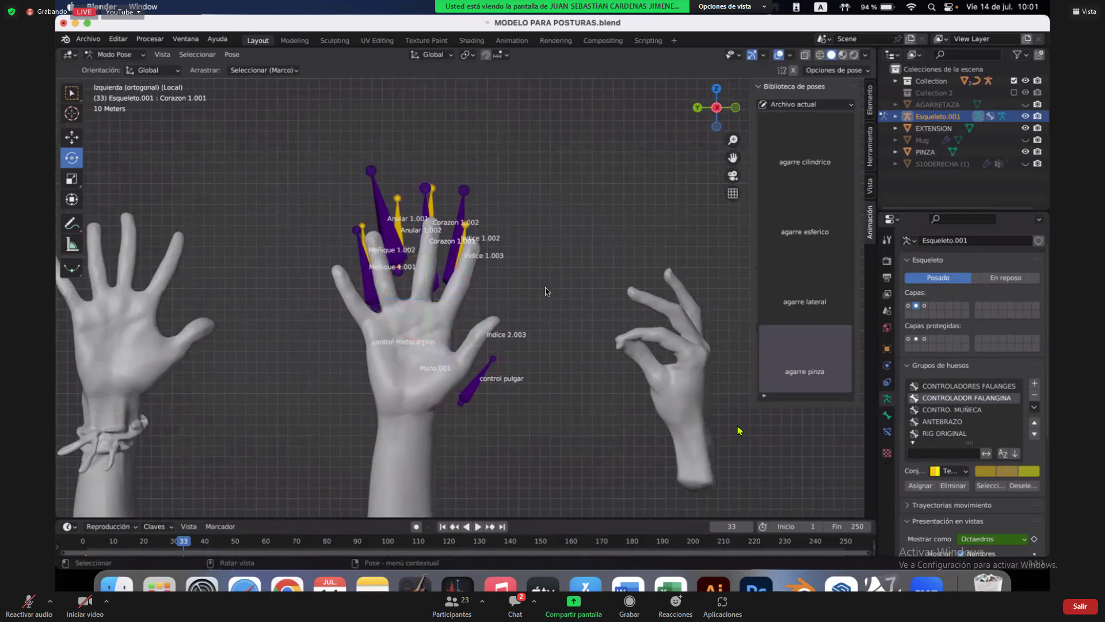
pyautogui.click(812, 299)
pyautogui.keyDown('shift'); pyautogui.hscroll(-2, 443, 343); pyautogui.keyUp('shift')
pyautogui.scroll(-10, 443, 343)
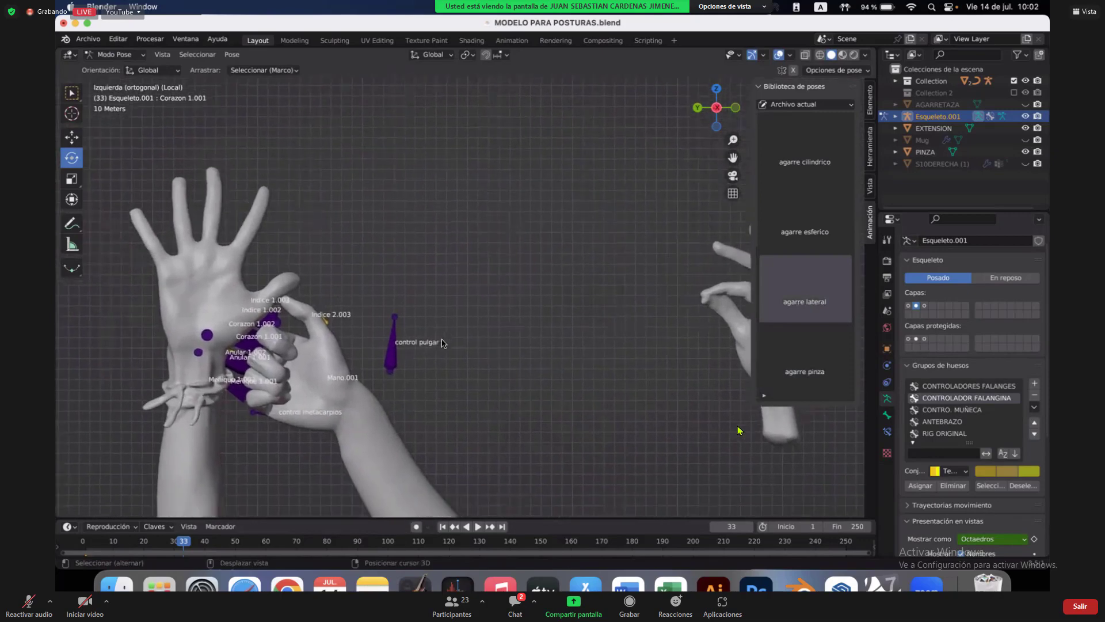
pyautogui.scroll(-10, 443, 343)
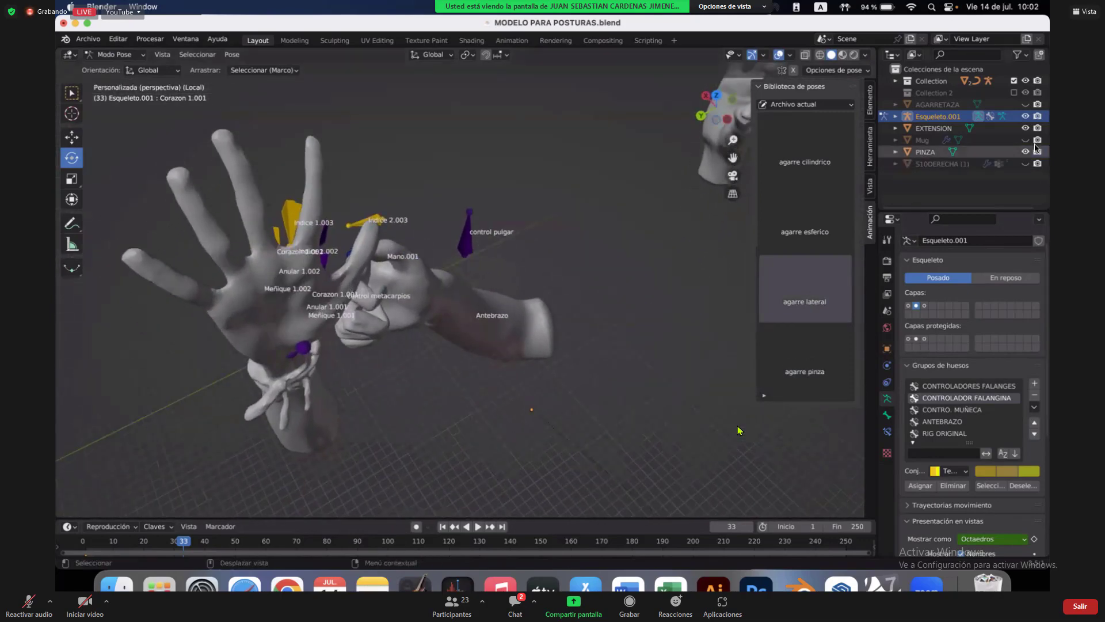
# Hide the EXTENSION hand and examine the lateral grip from several angles.
pyautogui.click(1026, 127)
pyautogui.scroll(-10, 564, 301)
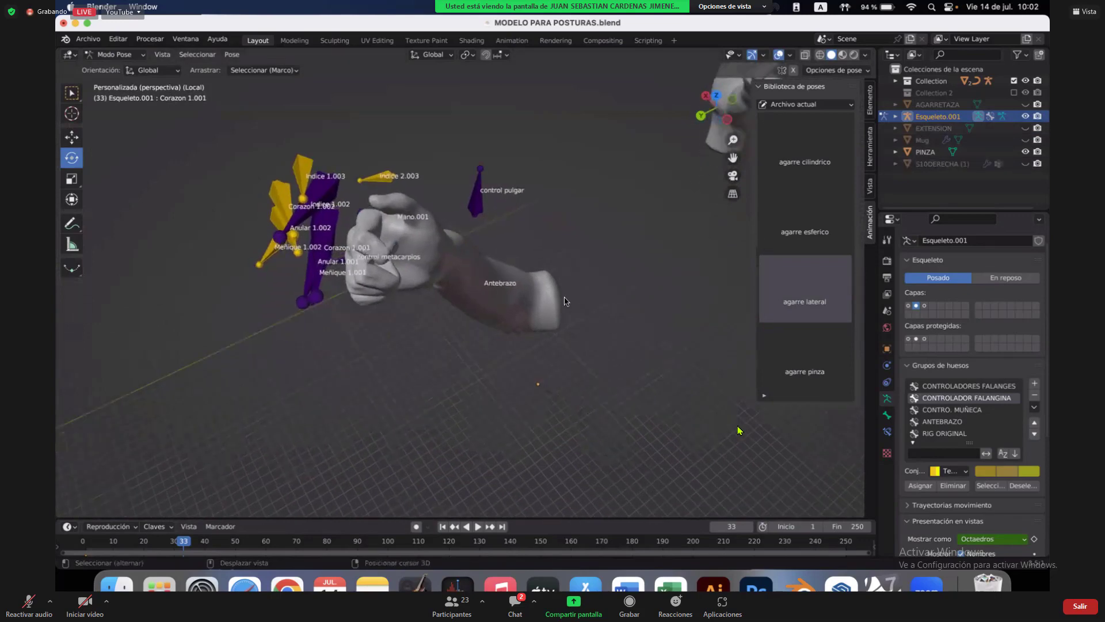
pyautogui.scroll(-10, 564, 301)
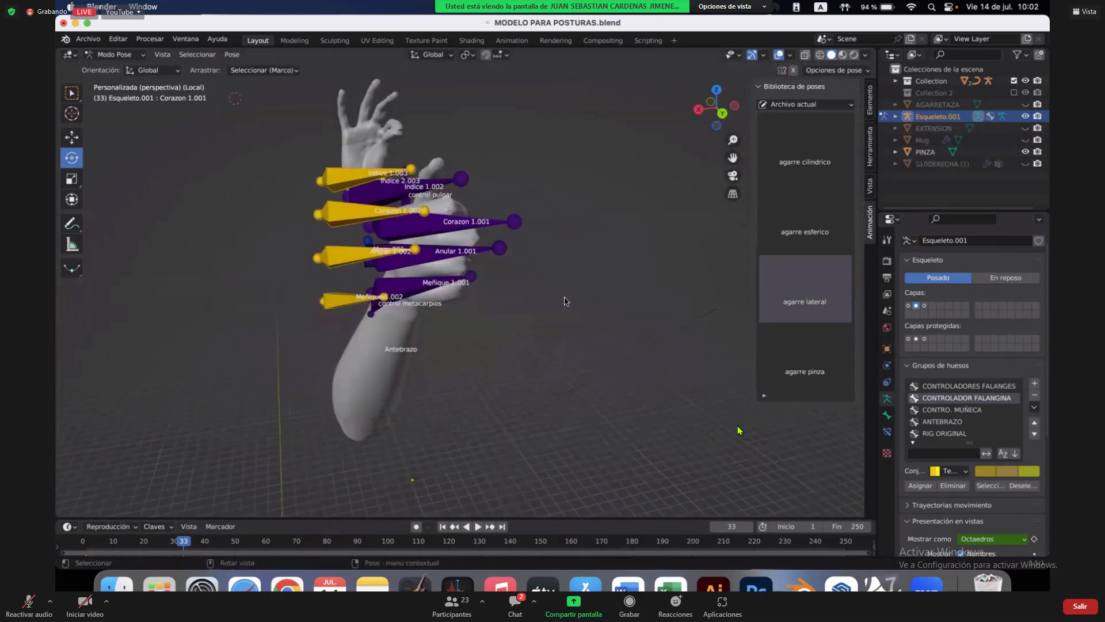
pyautogui.scroll(-10, 564, 301)
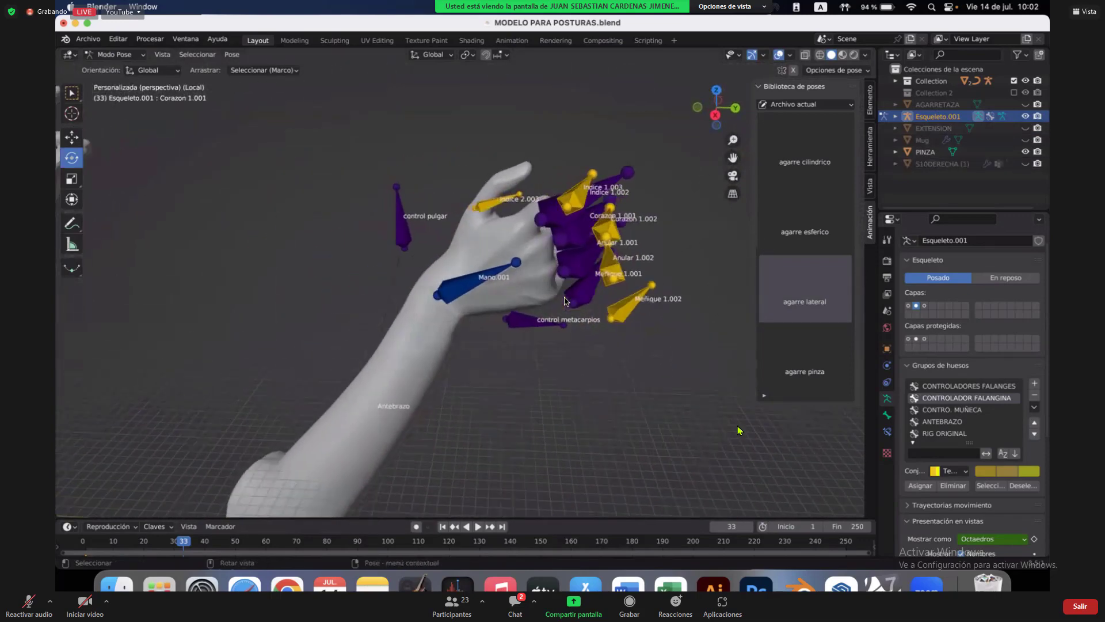
pyautogui.scroll(-10, 564, 301)
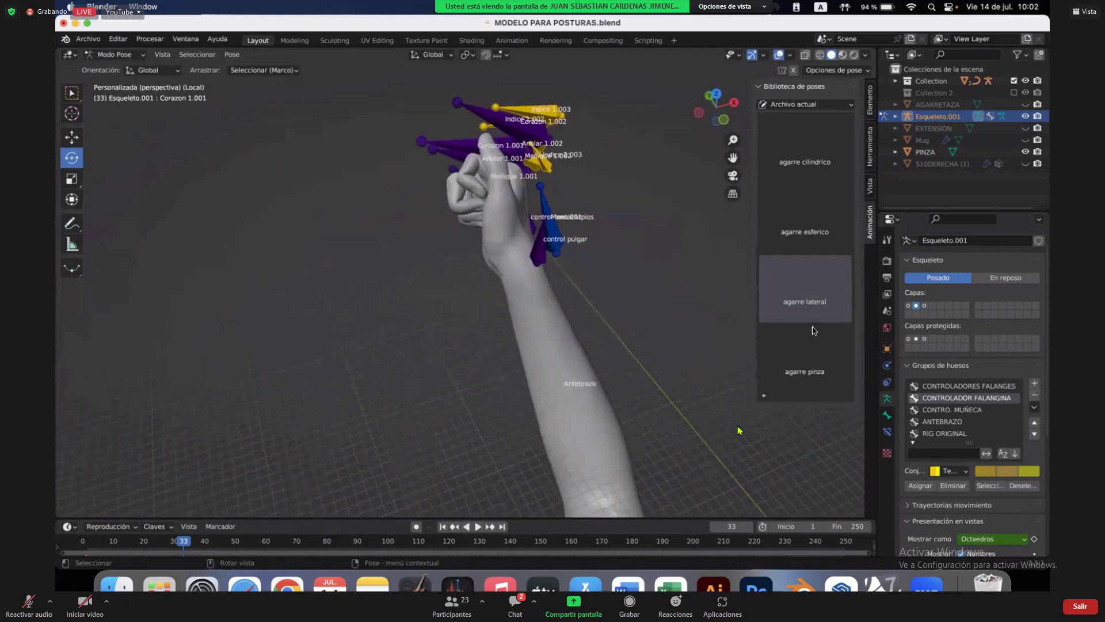
# Apply the agarre pinza pose from the library and examine the pinch grip.
pyautogui.scroll(-10, 702, 316)
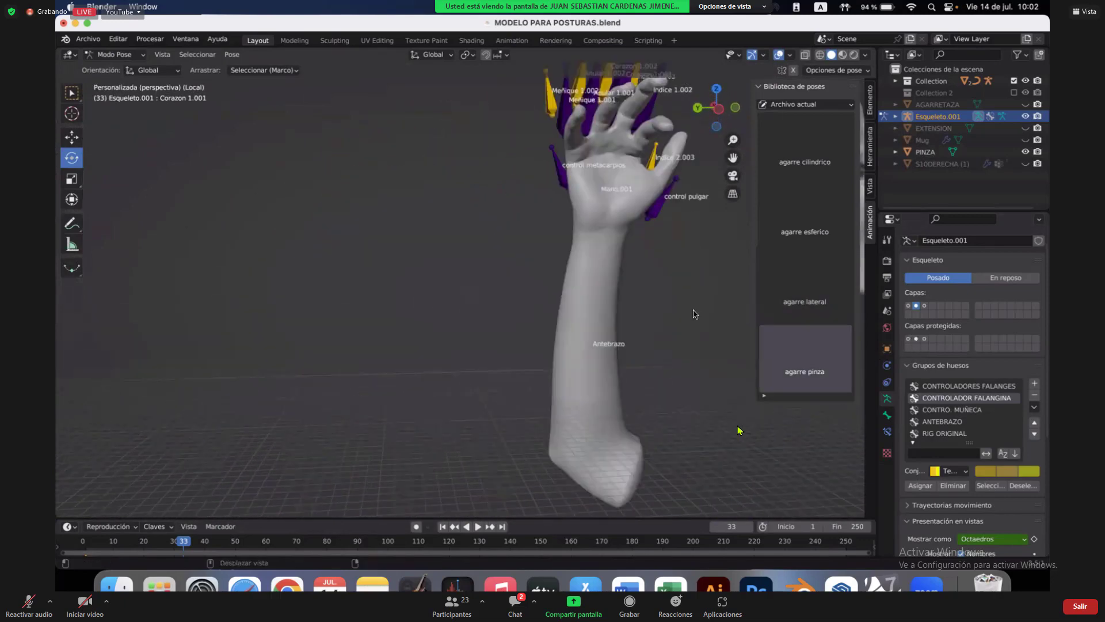
pyautogui.scroll(-10, 693, 314)
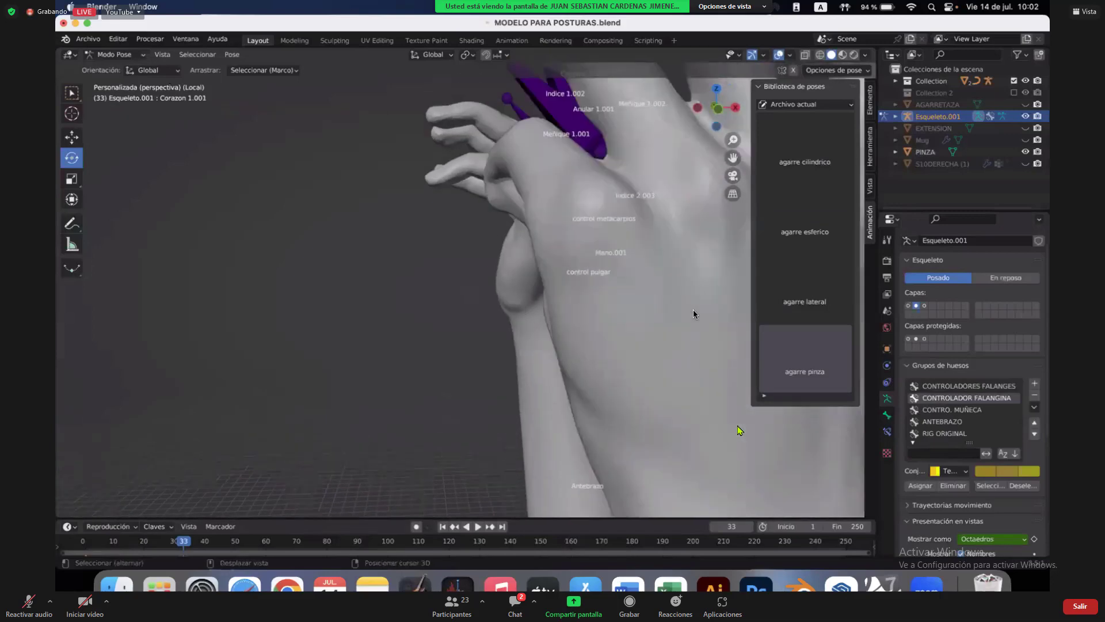
# Apply the agarre cilindrico pose from the library and inspect it from several angles, ending in the Left orthographic view.
pyautogui.click(794, 170)
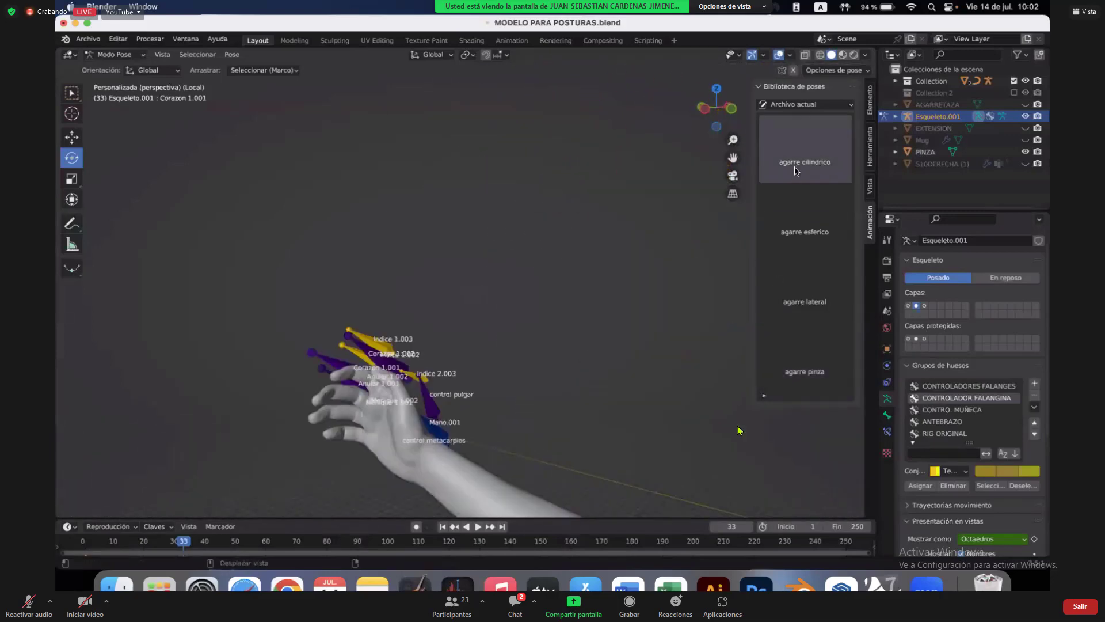
pyautogui.scroll(-10, 589, 361)
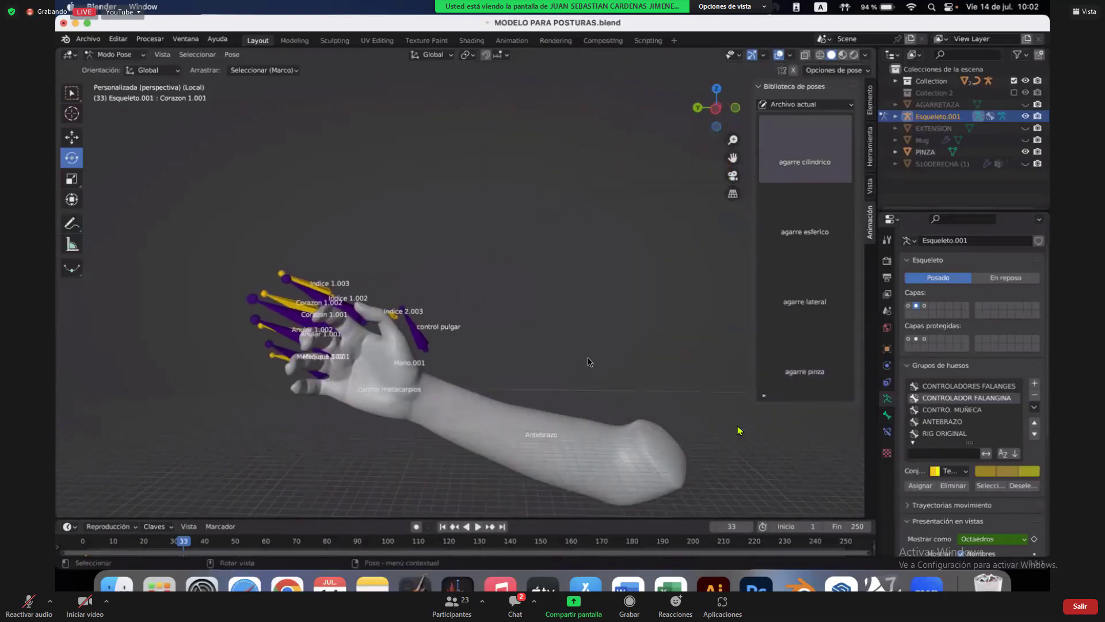
pyautogui.hscroll(-10, 588, 361)
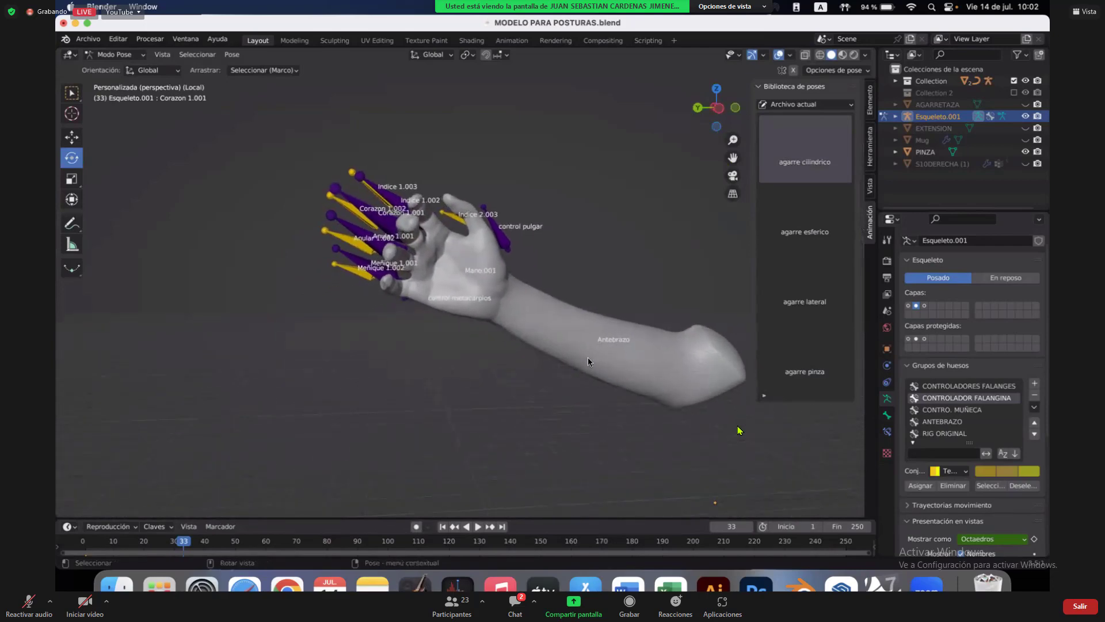
pyautogui.hscroll(-8, 588, 361)
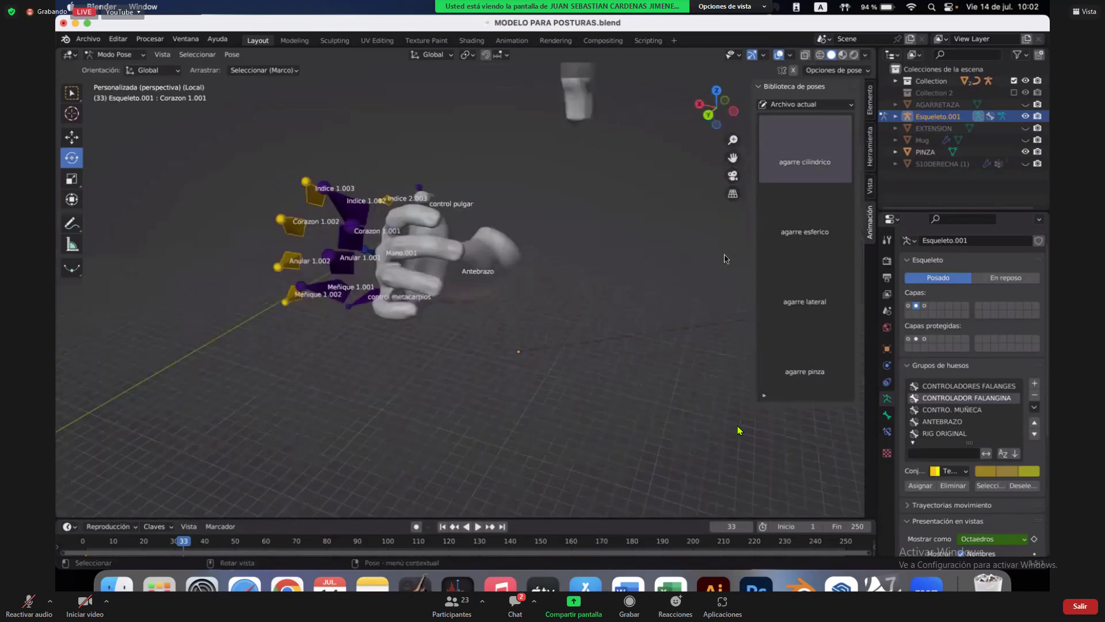
pyautogui.click(727, 109)
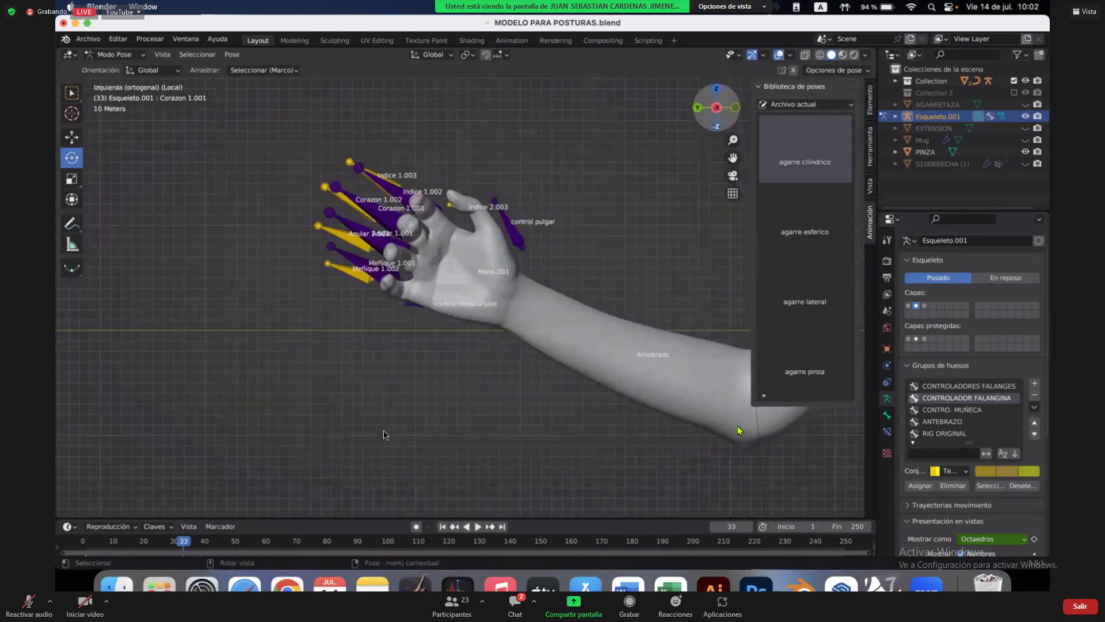
# Open S057.blend from the HOMBRES folder in Finder, discarding the changes to MODELO PARA POSTURAS.blend.
pyautogui.click(116, 583)
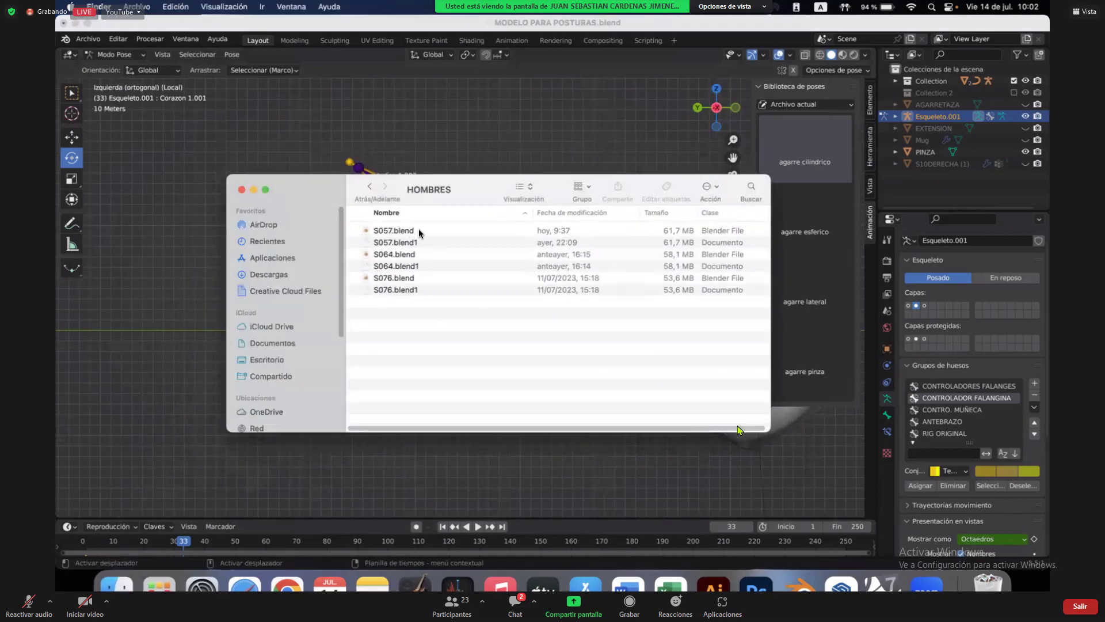
pyautogui.doubleClick(415, 229)
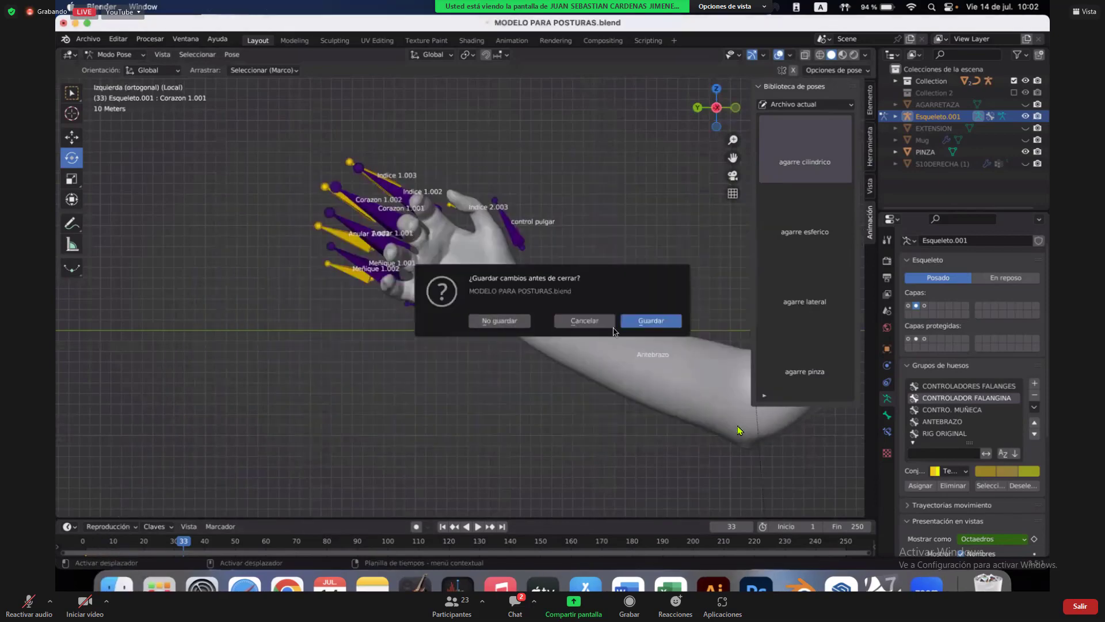
pyautogui.click(516, 324)
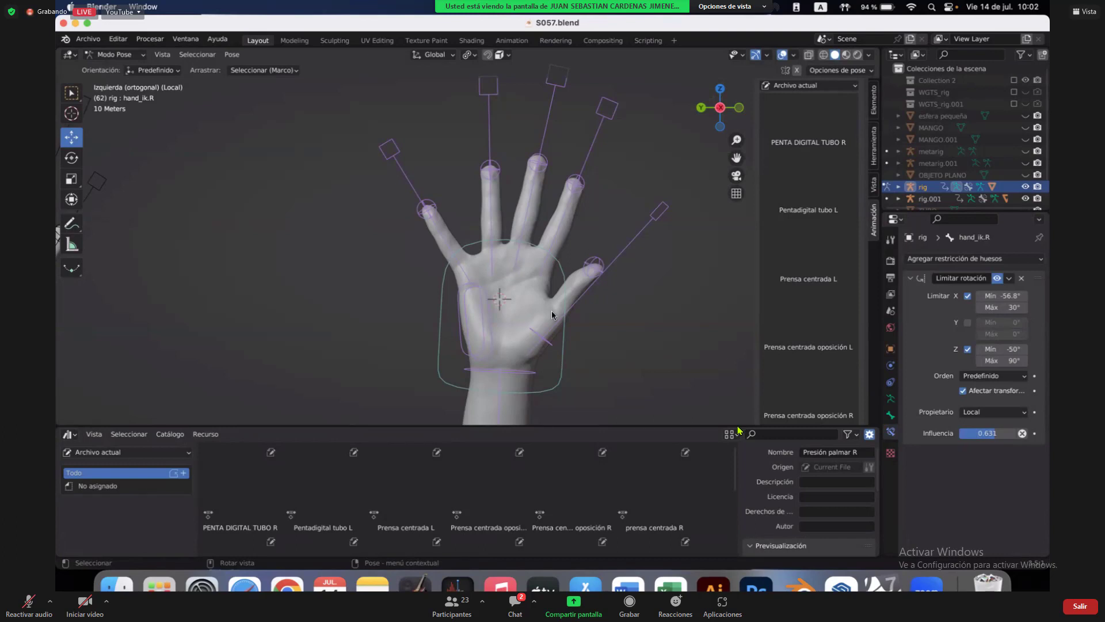
# Switch the right-hand rig from Pose mode to Object mode and deselect it.
pyautogui.keyDown('ctrl'); pyautogui.scroll(-3, 553, 314); pyautogui.keyUp('ctrl')
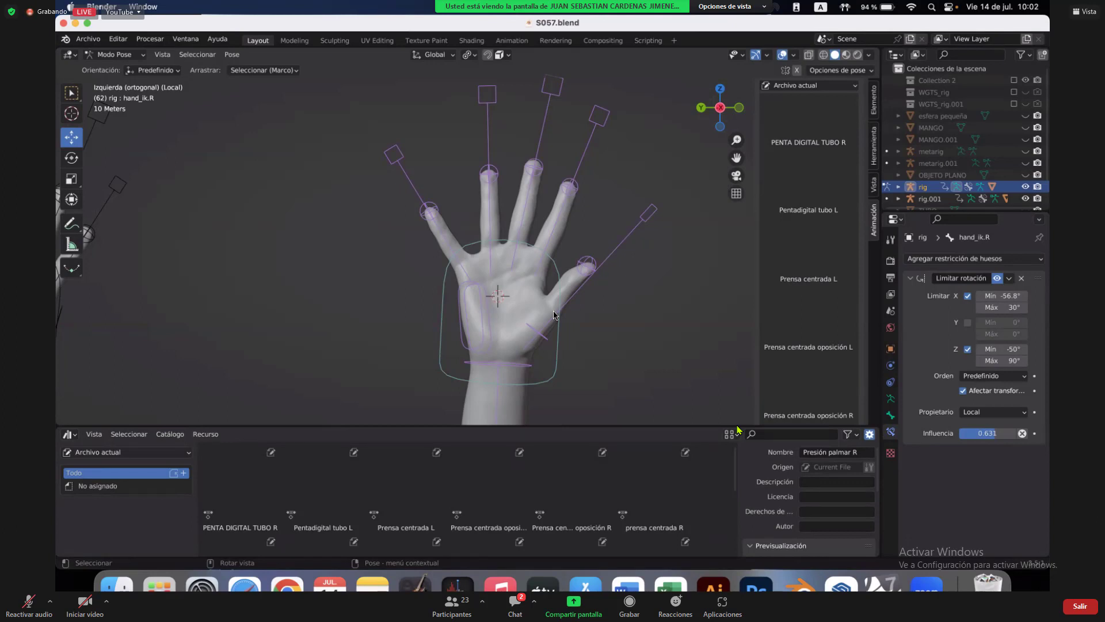
pyautogui.scroll(-2, 553, 315)
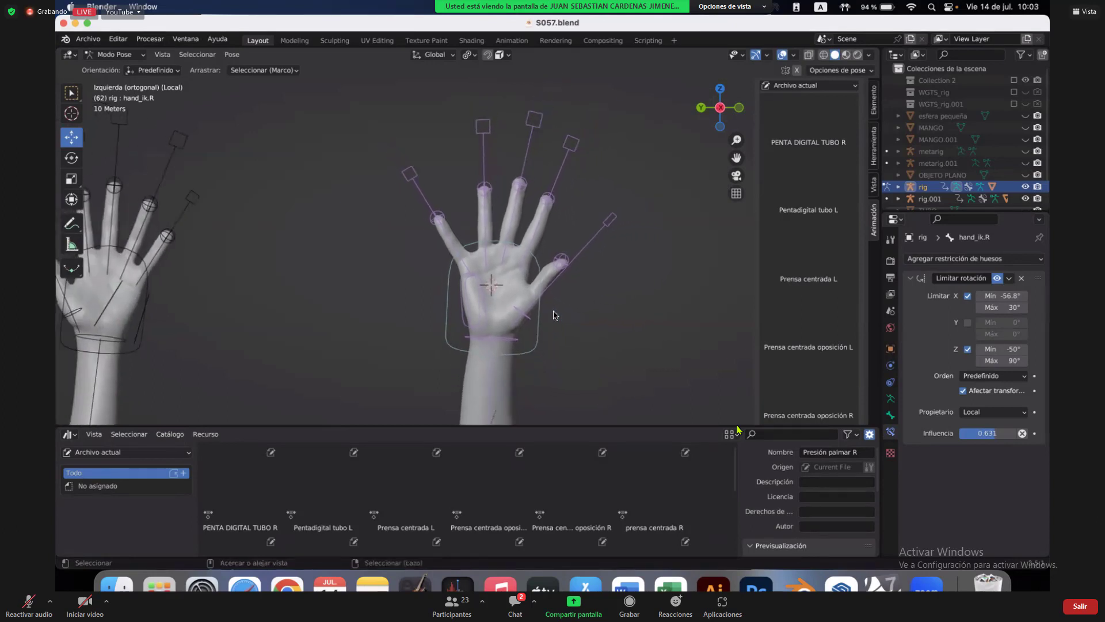
pyautogui.scroll(2, 553, 315)
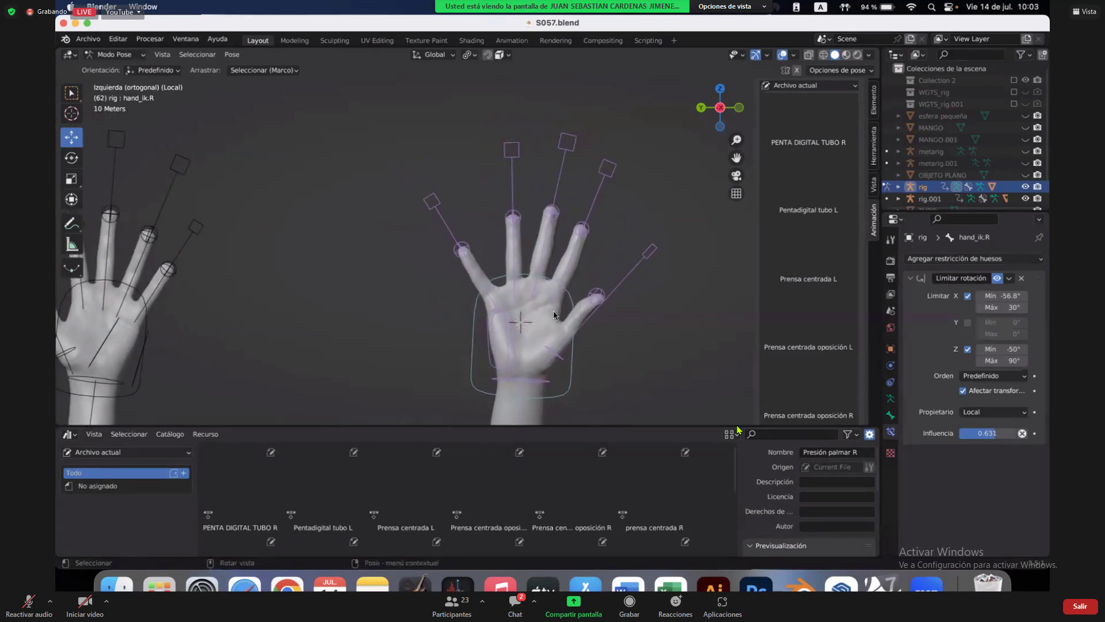
pyautogui.click(118, 54)
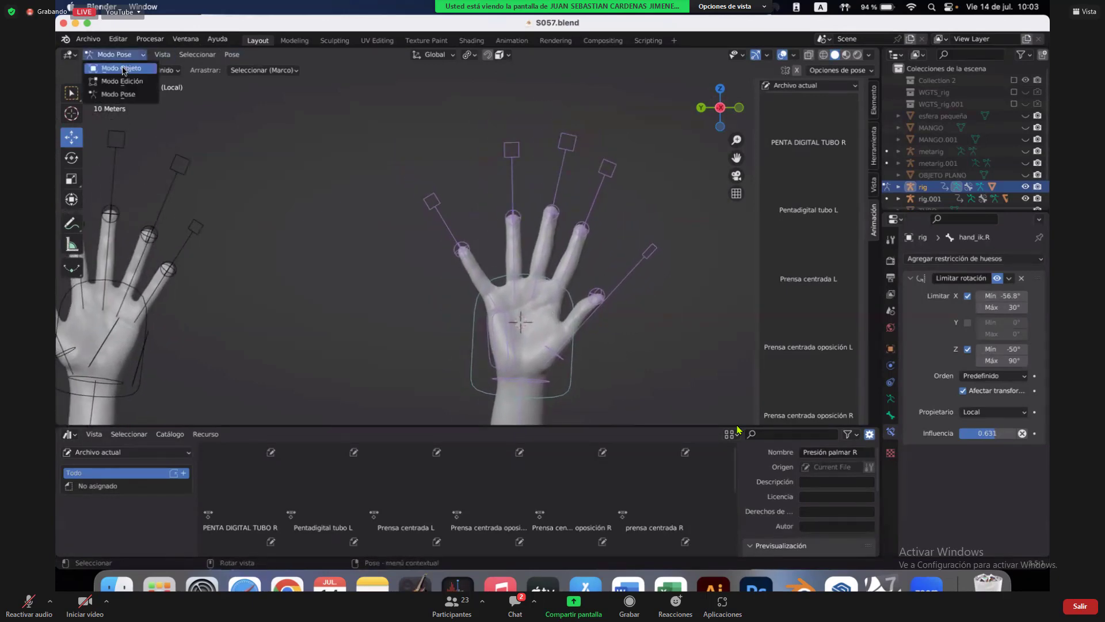
pyautogui.click(122, 68)
pyautogui.click(319, 190)
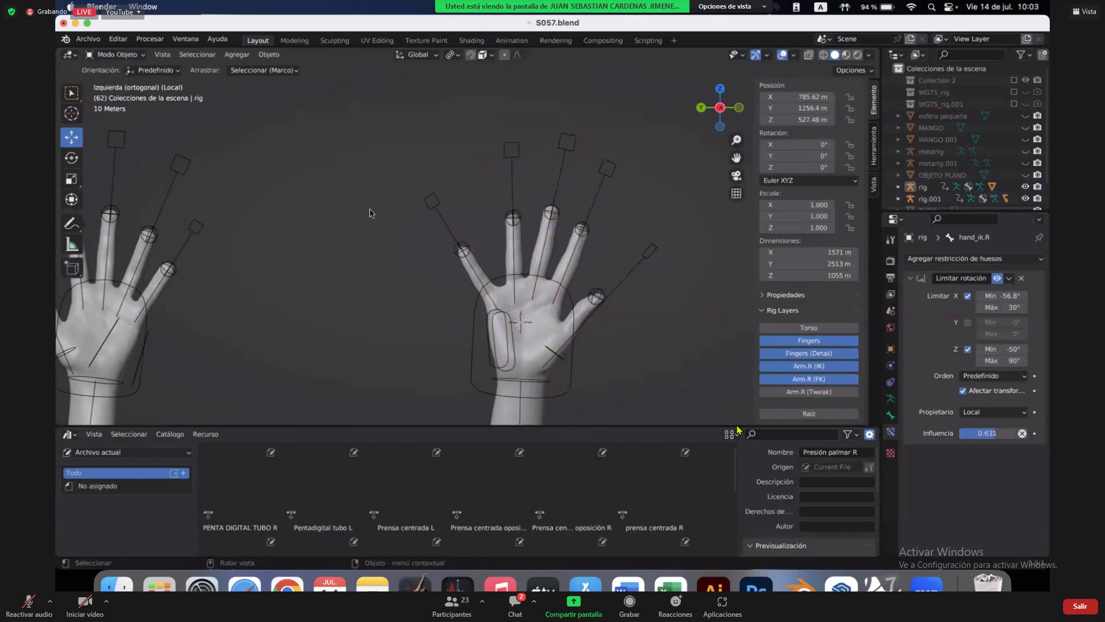
# Unhide the metarig armature inside the hand.
pyautogui.scroll(-2, 1016, 189)
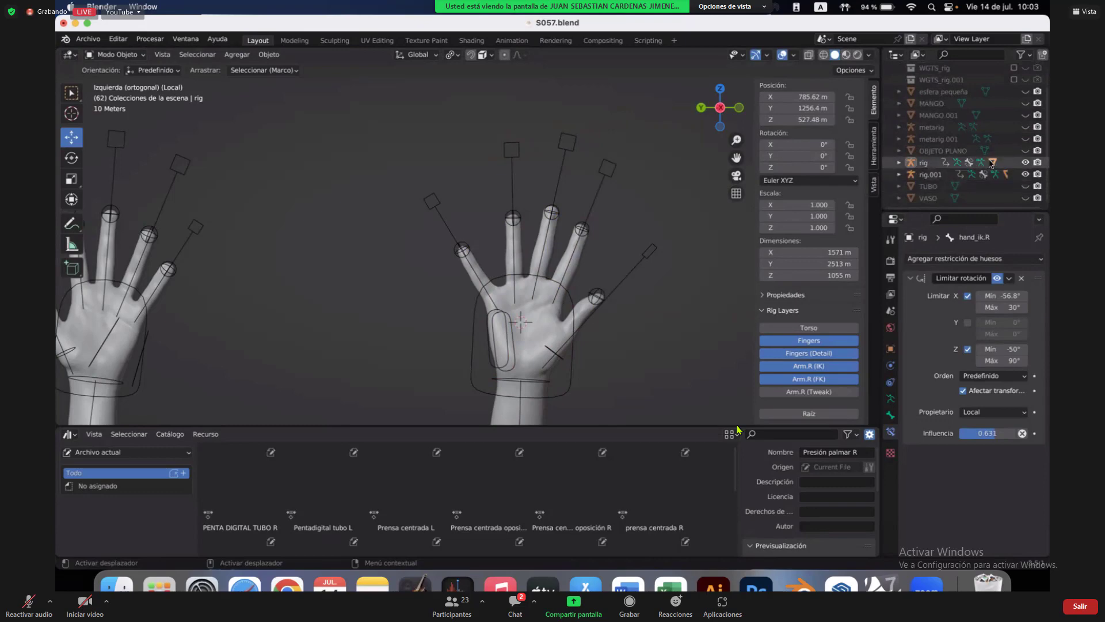
pyautogui.click(1025, 126)
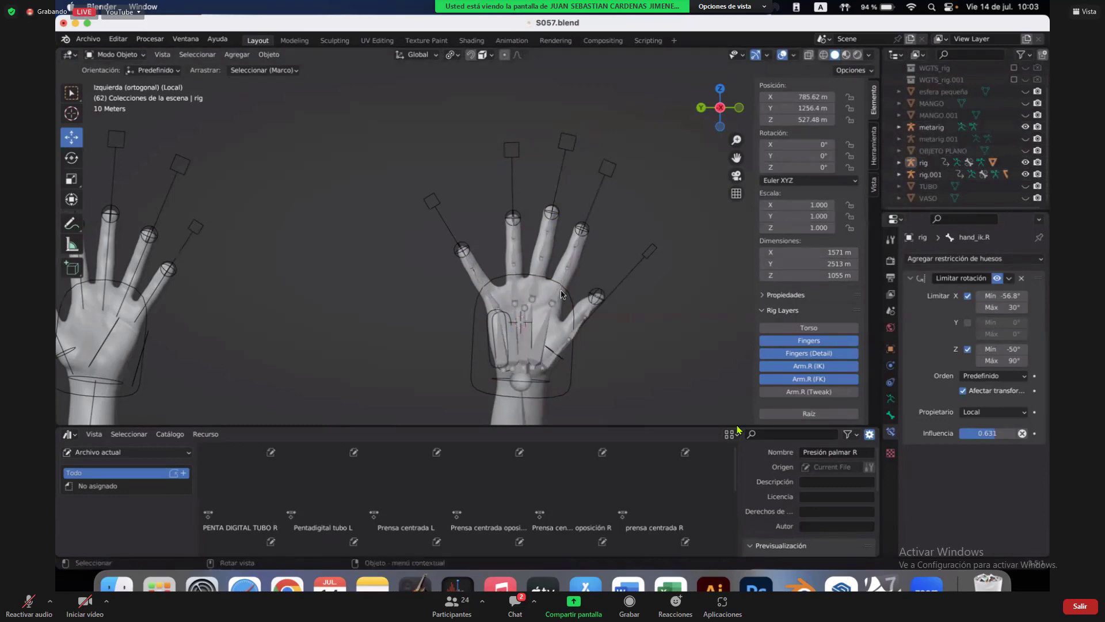
# Examine the metarig bones running through the right hand, forearm and upper arm in the Left orthographic view.
pyautogui.scroll(3, 560, 294)
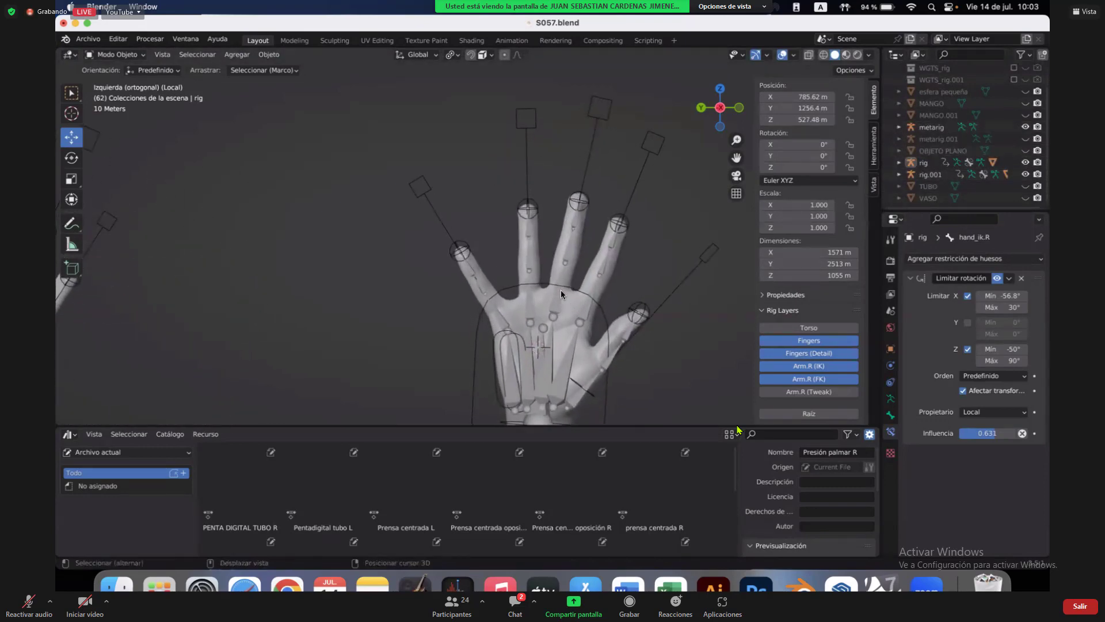
pyautogui.keyDown('shift'); pyautogui.scroll(-3, 561, 289); pyautogui.keyUp('shift')
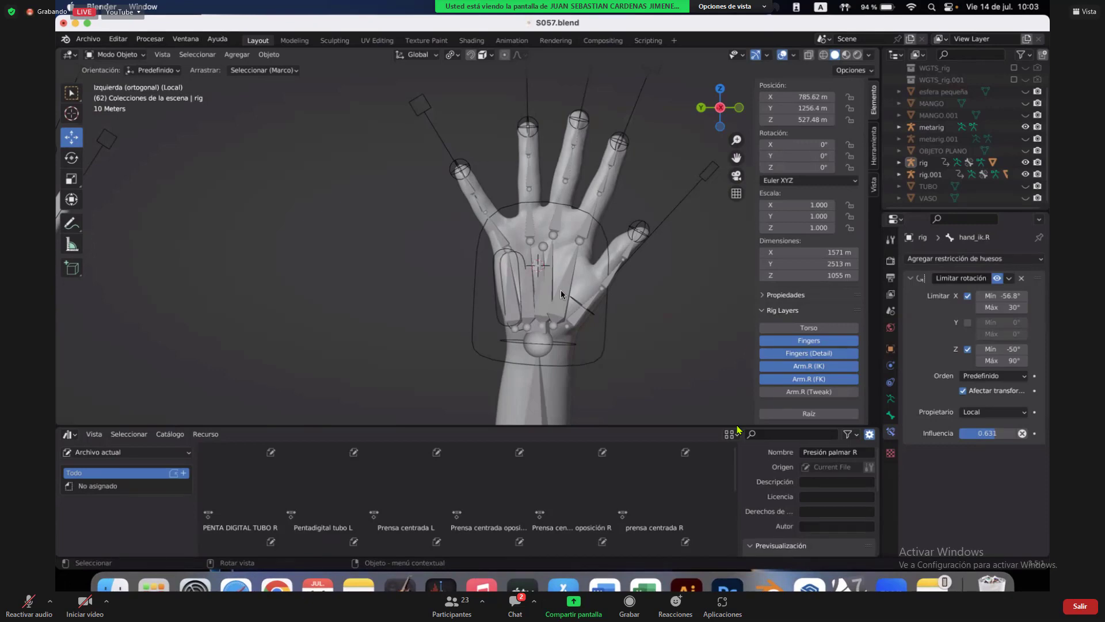
pyautogui.keyDown('ctrl'); pyautogui.scroll(-3, 560, 294); pyautogui.keyUp('ctrl')
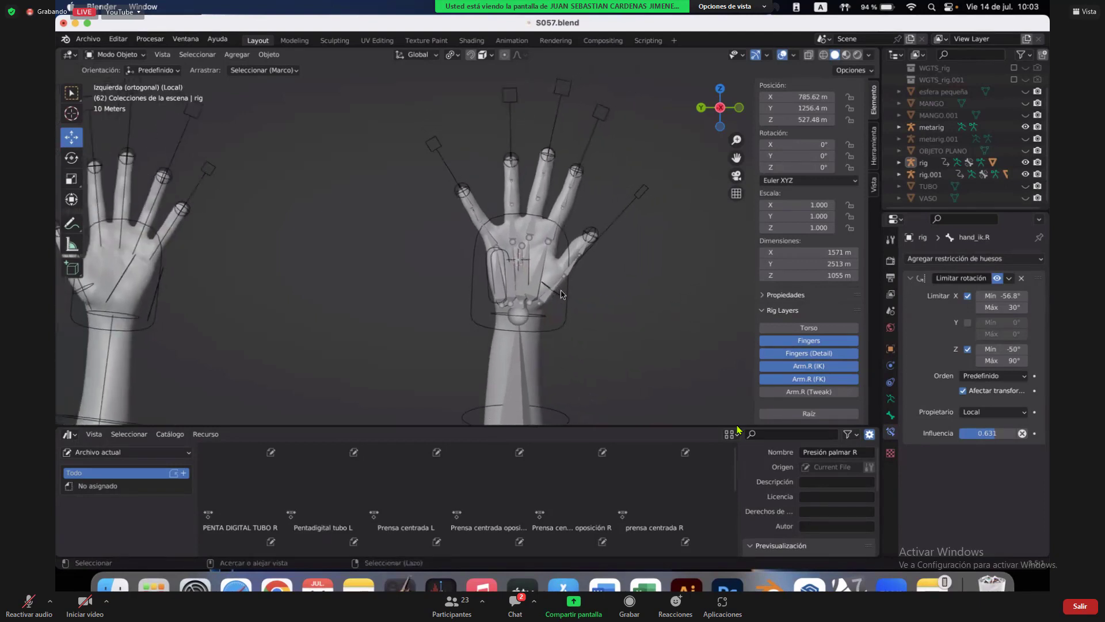
pyautogui.scroll(1, 549, 291)
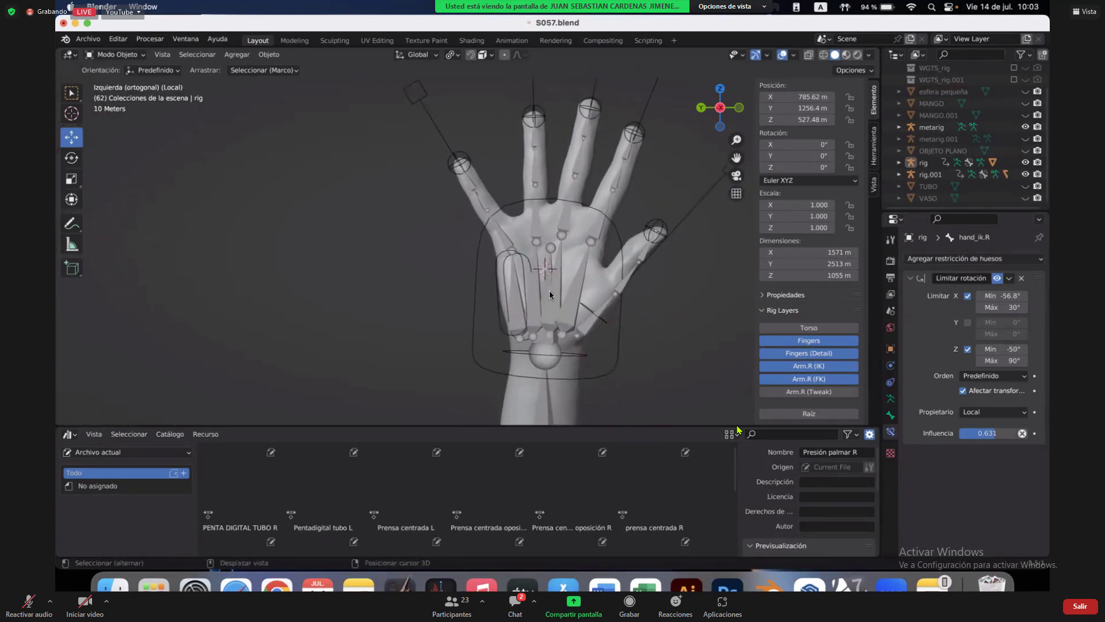
pyautogui.keyDown('shift'); pyautogui.scroll(2, 549, 290); pyautogui.keyUp('shift')
pyautogui.scroll(3, 549, 291)
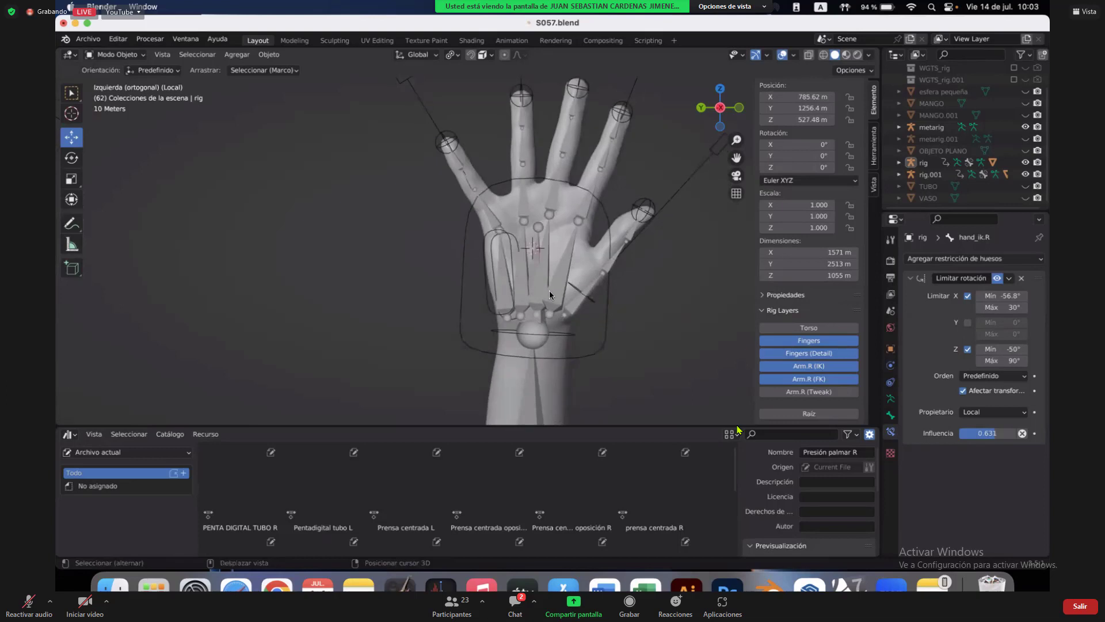
pyautogui.keyDown('shift'); pyautogui.scroll(-4, 549, 290); pyautogui.keyUp('shift')
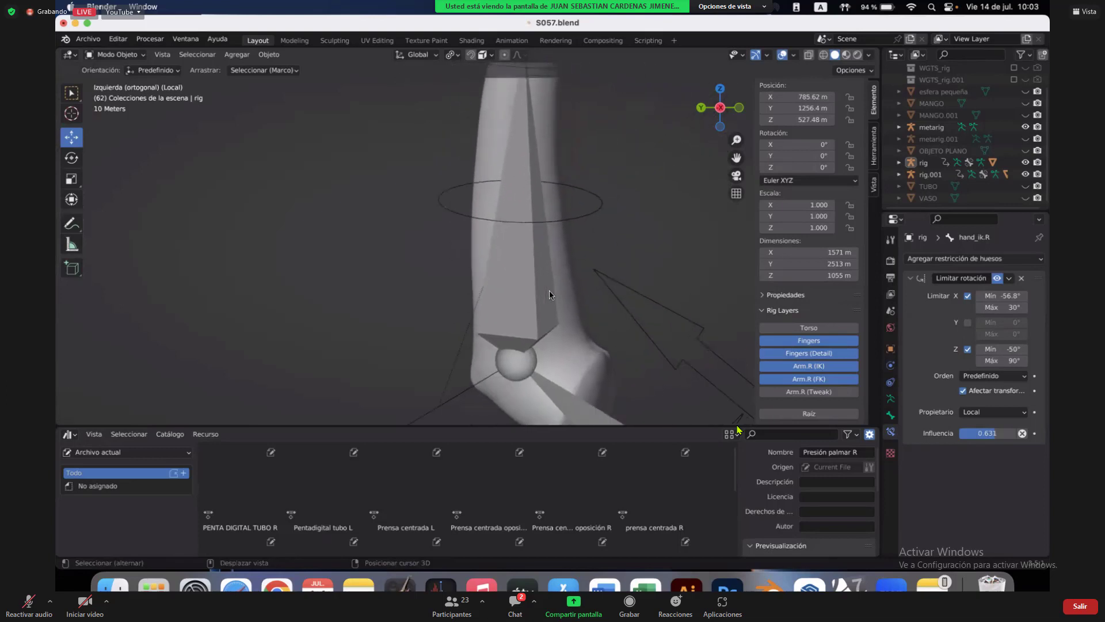
pyautogui.keyDown('ctrl'); pyautogui.scroll(-4, 549, 290); pyautogui.keyUp('ctrl')
pyautogui.scroll(-6, 549, 295)
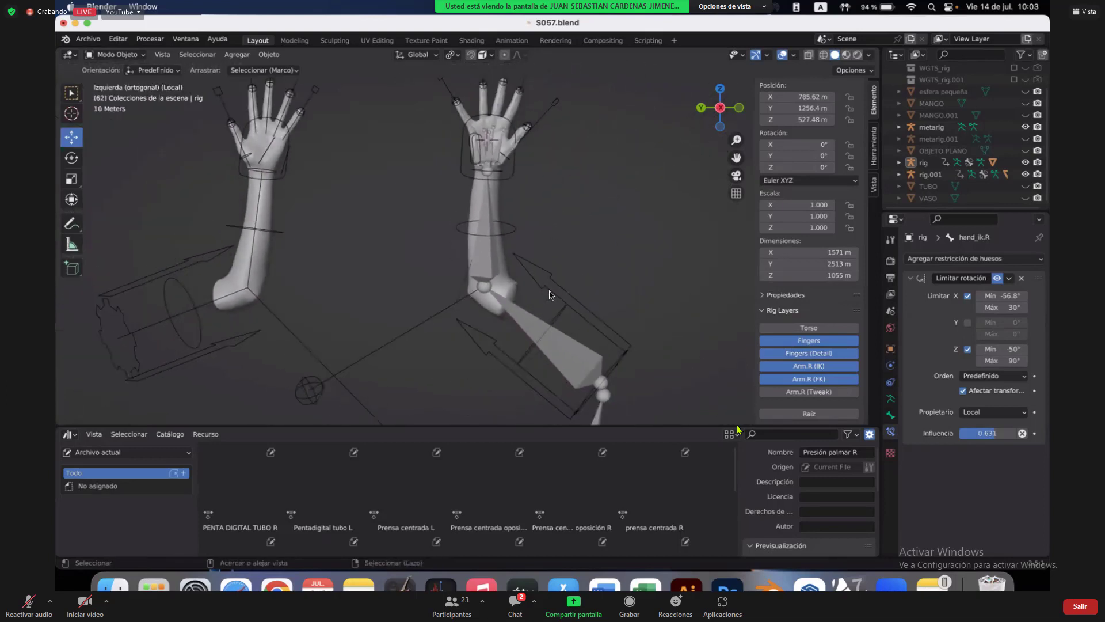
pyautogui.scroll(-2, 549, 295)
pyautogui.scroll(6, 549, 295)
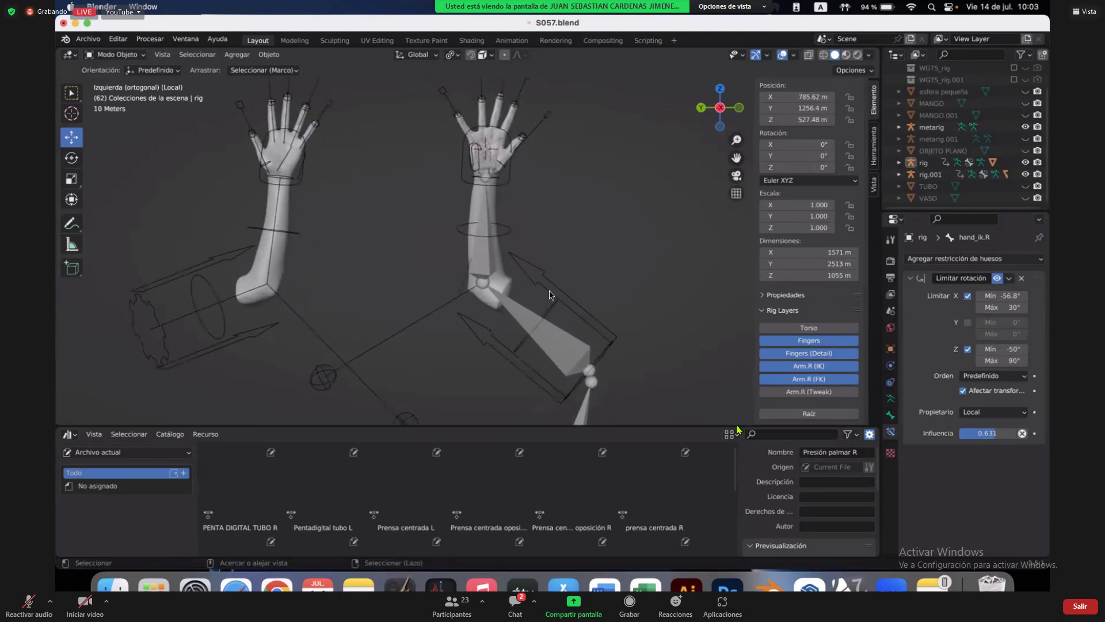
# Inspect the palm and finger bones of the right hand up close in a perspective view.
pyautogui.keyDown('shift'); pyautogui.scroll(3, 548, 295); pyautogui.keyUp('shift')
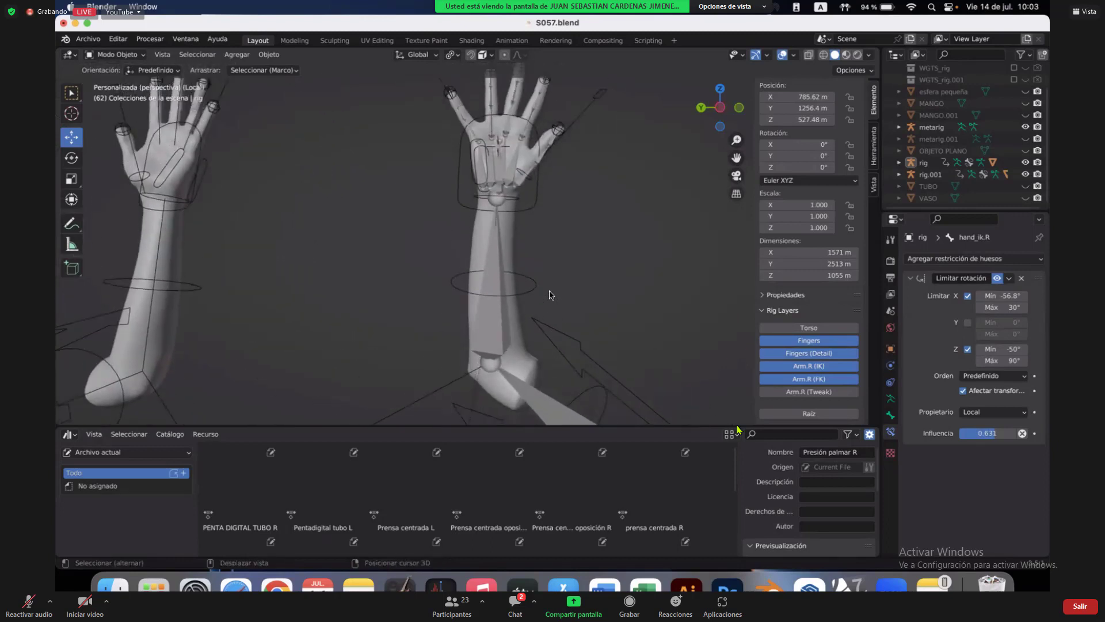
pyautogui.scroll(3, 526, 288)
pyautogui.scroll(3, 525, 286)
pyautogui.scroll(2, 525, 287)
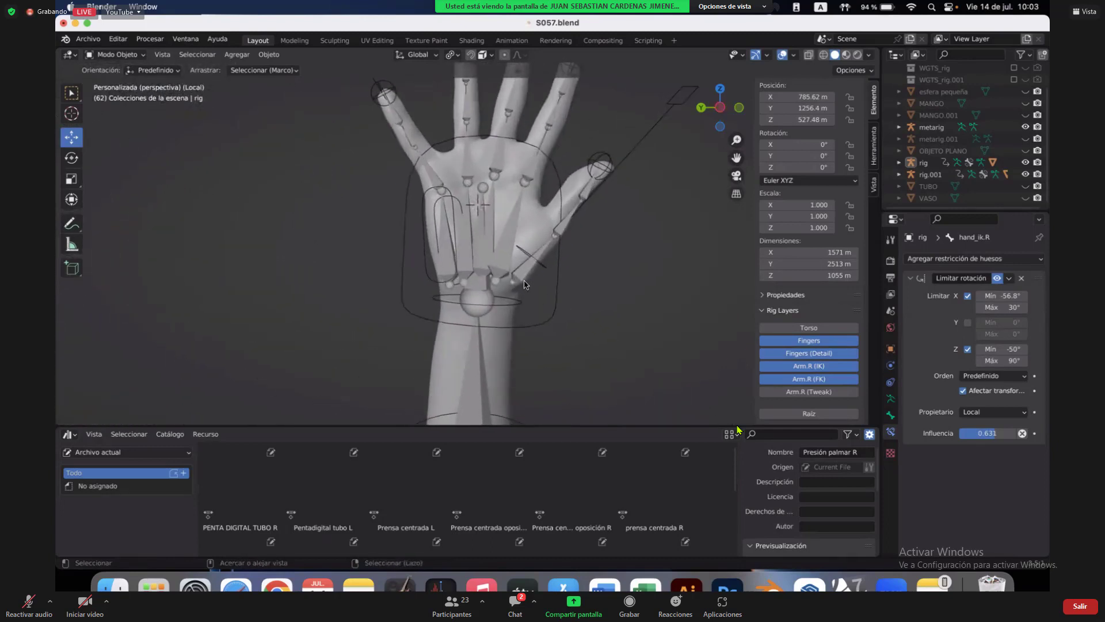
pyautogui.keyDown('shift'); pyautogui.scroll(3, 500, 252); pyautogui.keyUp('shift')
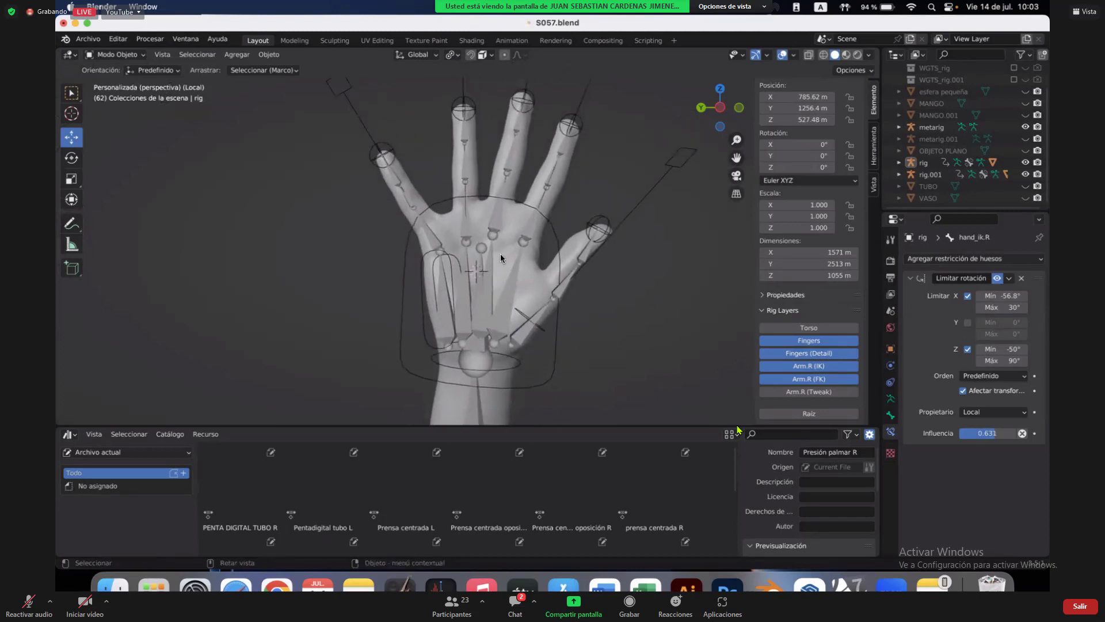
pyautogui.scroll(5, 500, 253)
pyautogui.keyDown('shift'); pyautogui.scroll(5, 500, 253); pyautogui.keyUp('shift')
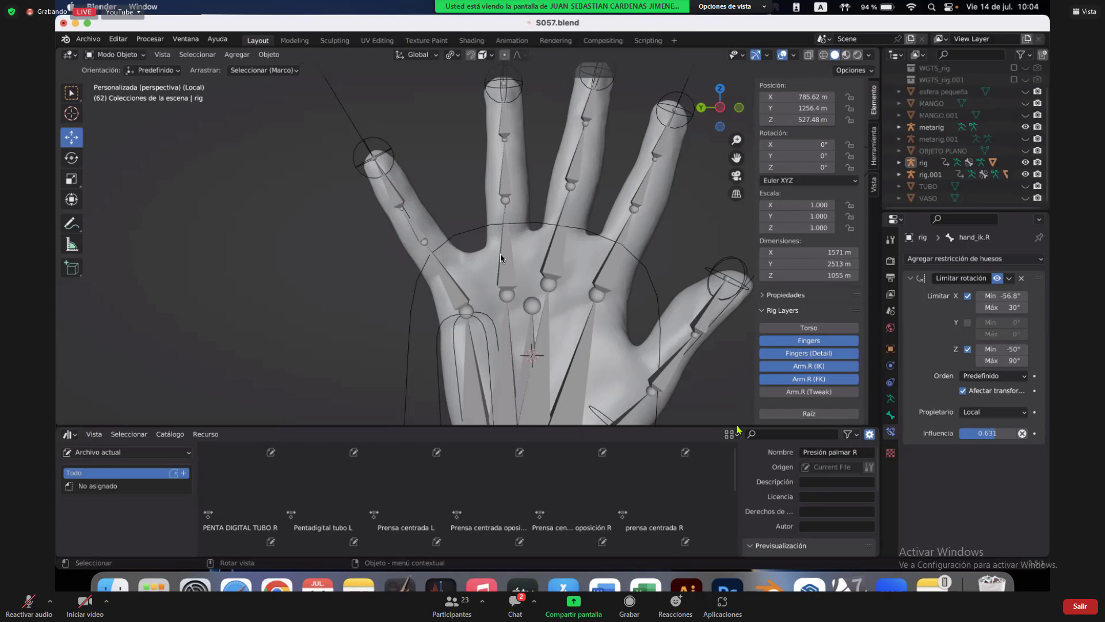
# Examine the metarig finger bones all around the right hand, from the palm side to the back.
pyautogui.moveTo(500, 254); pyautogui.dragTo(492, 252, button='middle')
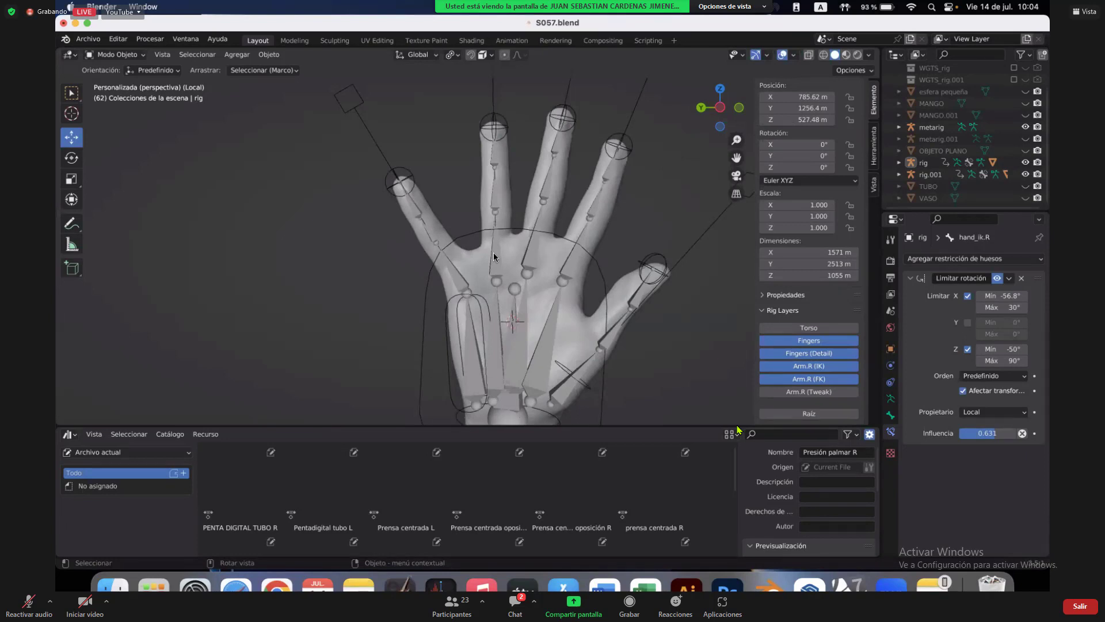
pyautogui.hscroll(5, 493, 252)
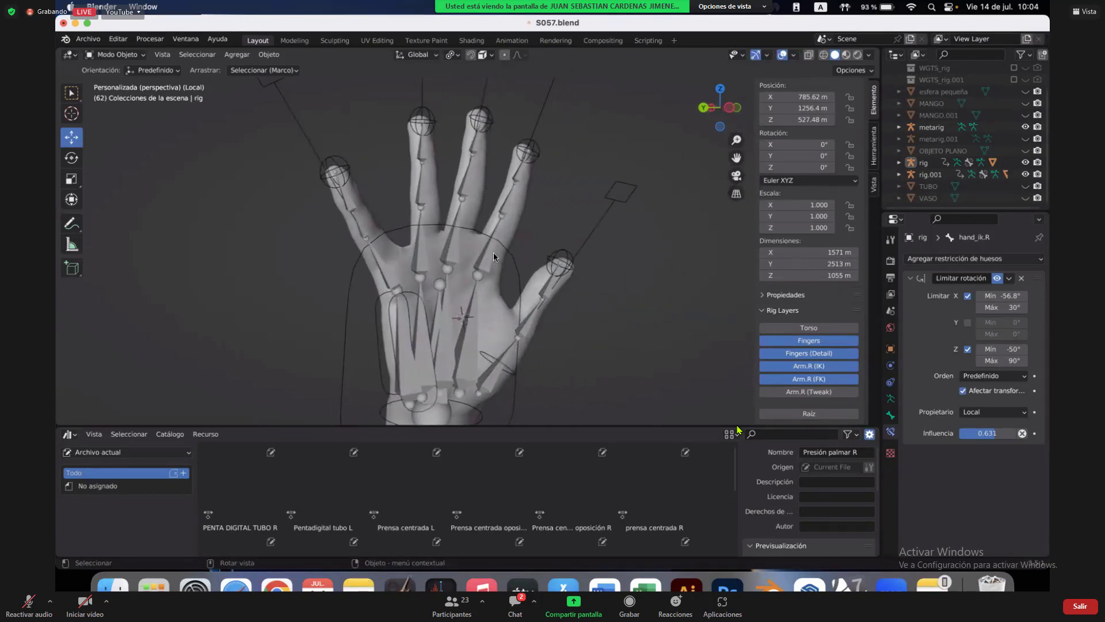
pyautogui.hscroll(5, 448, 246)
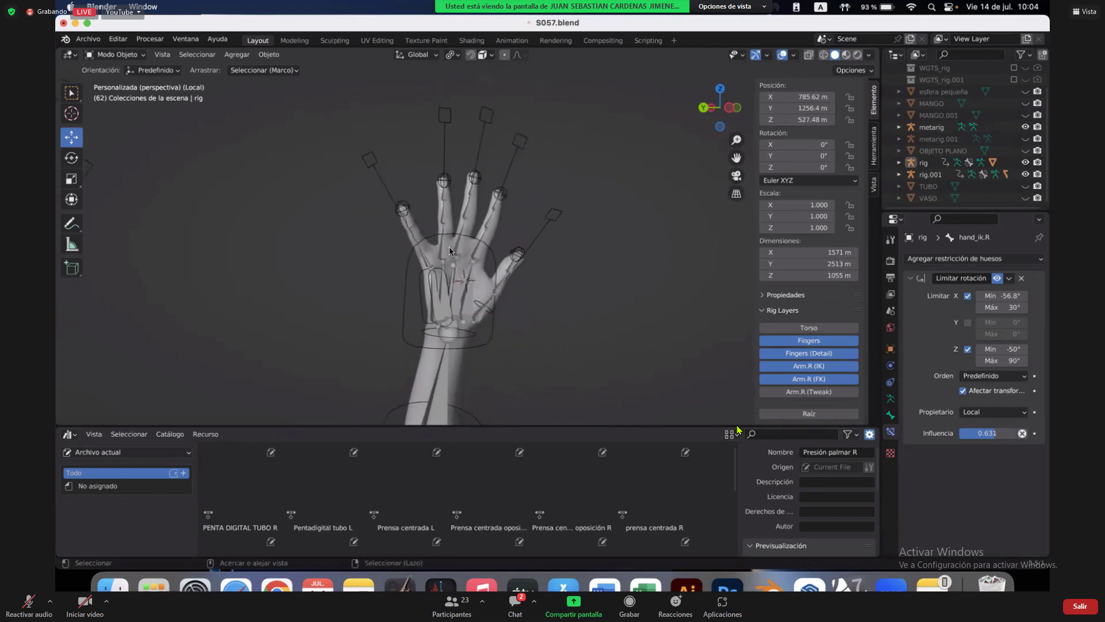
pyautogui.scroll(3, 448, 247)
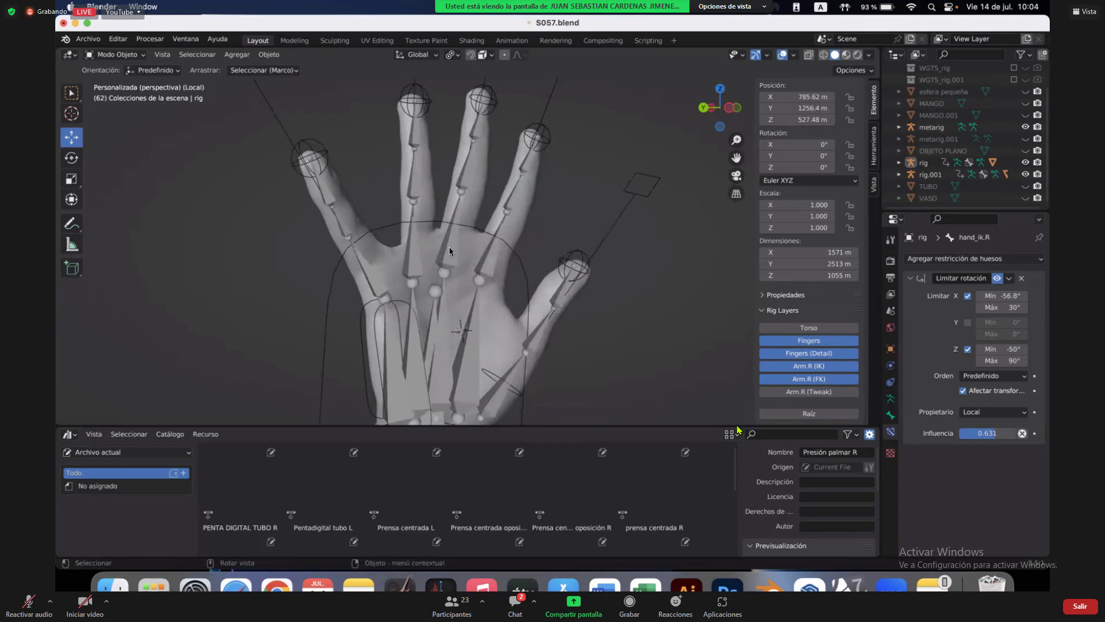
pyautogui.scroll(4, 425, 254)
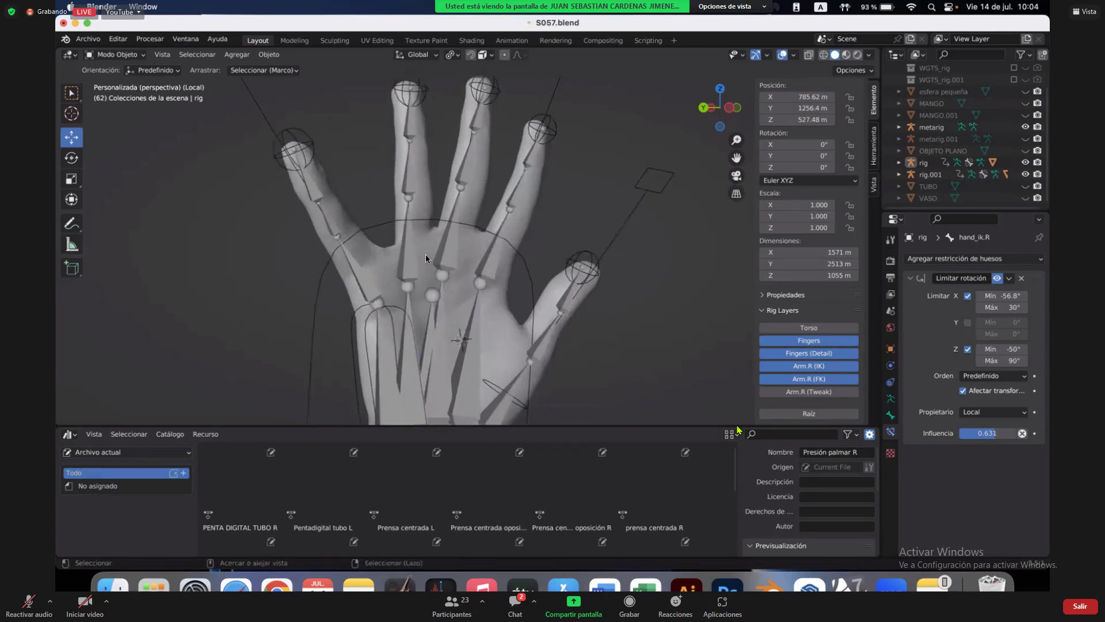
pyautogui.hscroll(6, 428, 255)
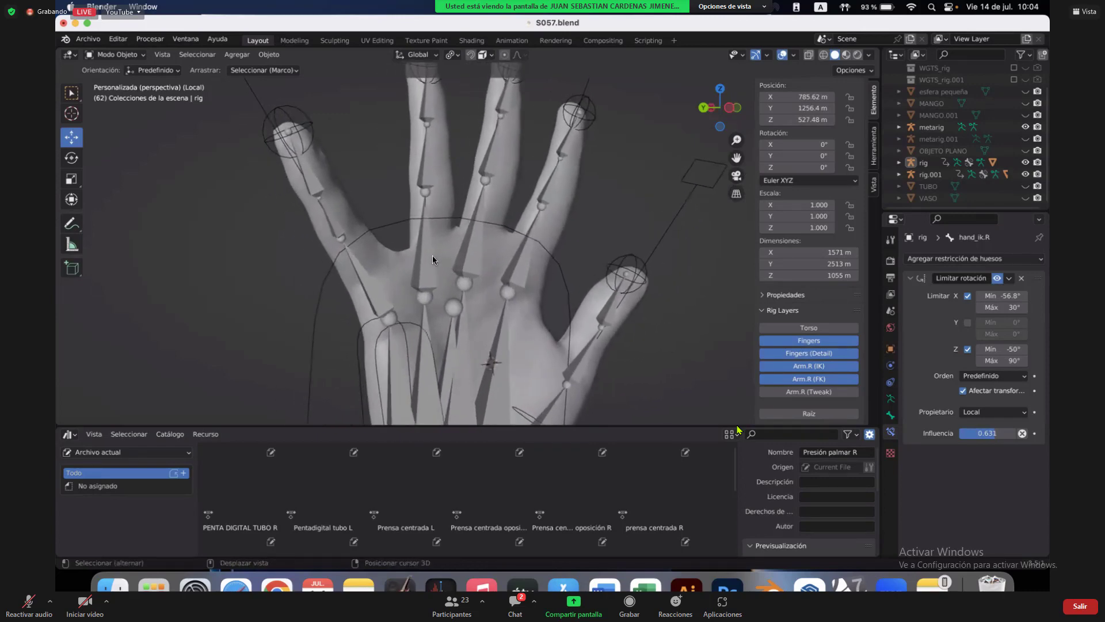
pyautogui.hscroll(6, 433, 259)
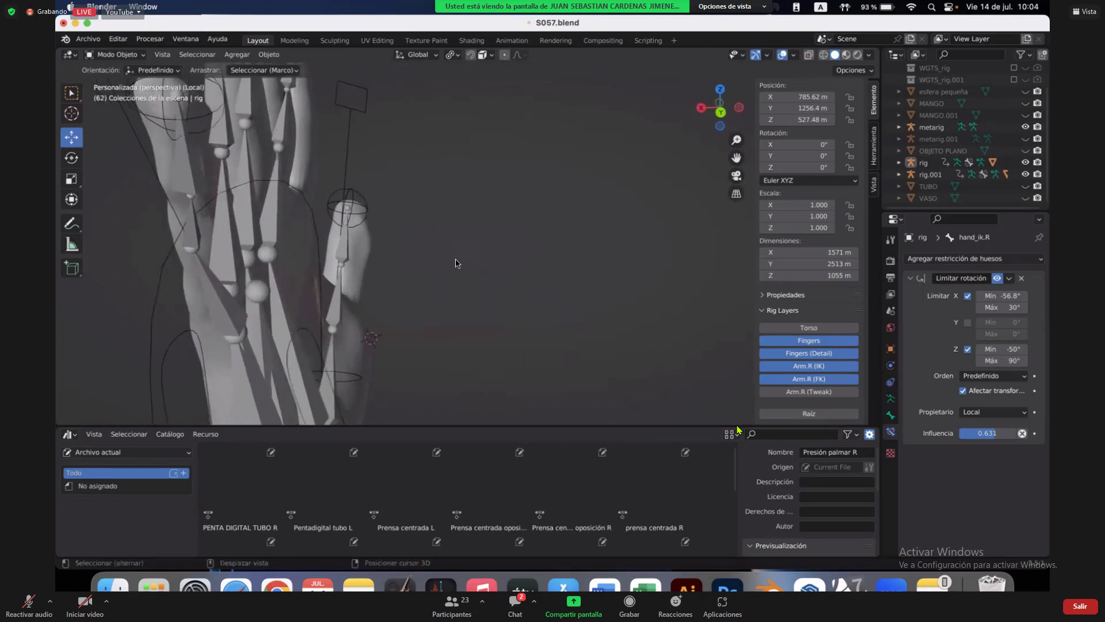
pyautogui.hscroll(8, 452, 277)
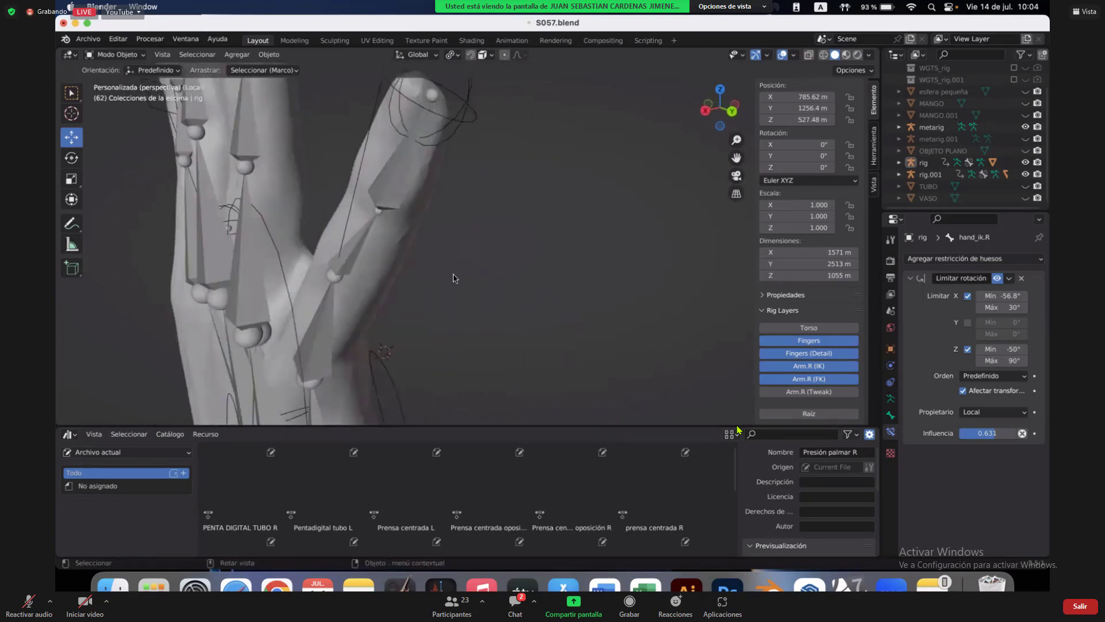
pyautogui.hscroll(8, 453, 274)
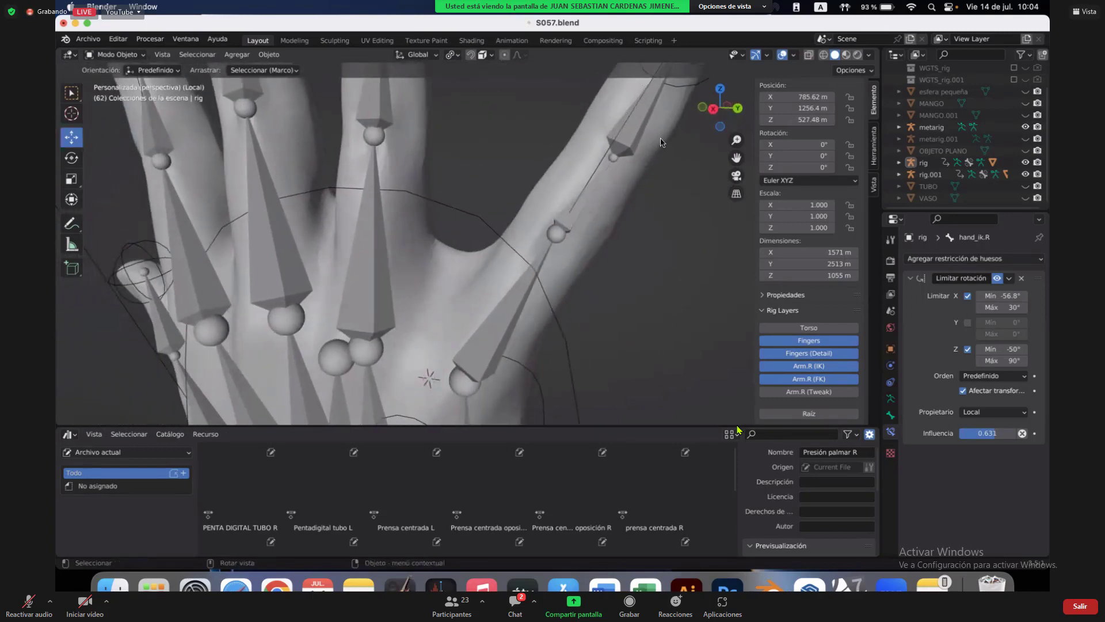
# Show the back of the right hand and its finger bones in the Right orthographic view.
pyautogui.press('KP_5')
pyautogui.press('KP_3')
pyautogui.scroll(5, 595, 230)
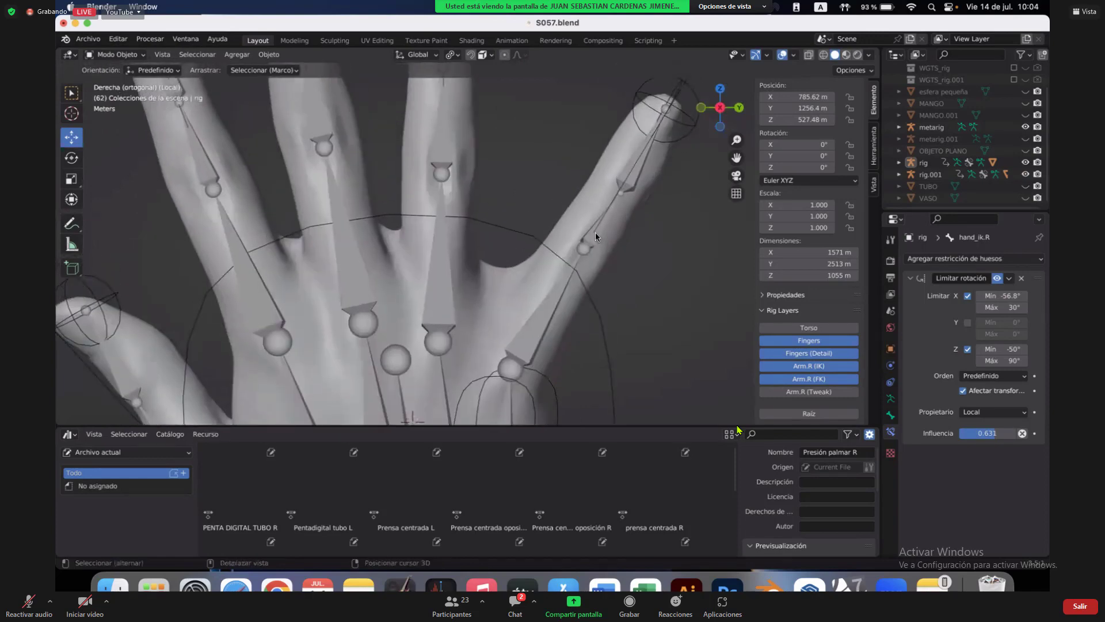
pyautogui.scroll(-5, 595, 238)
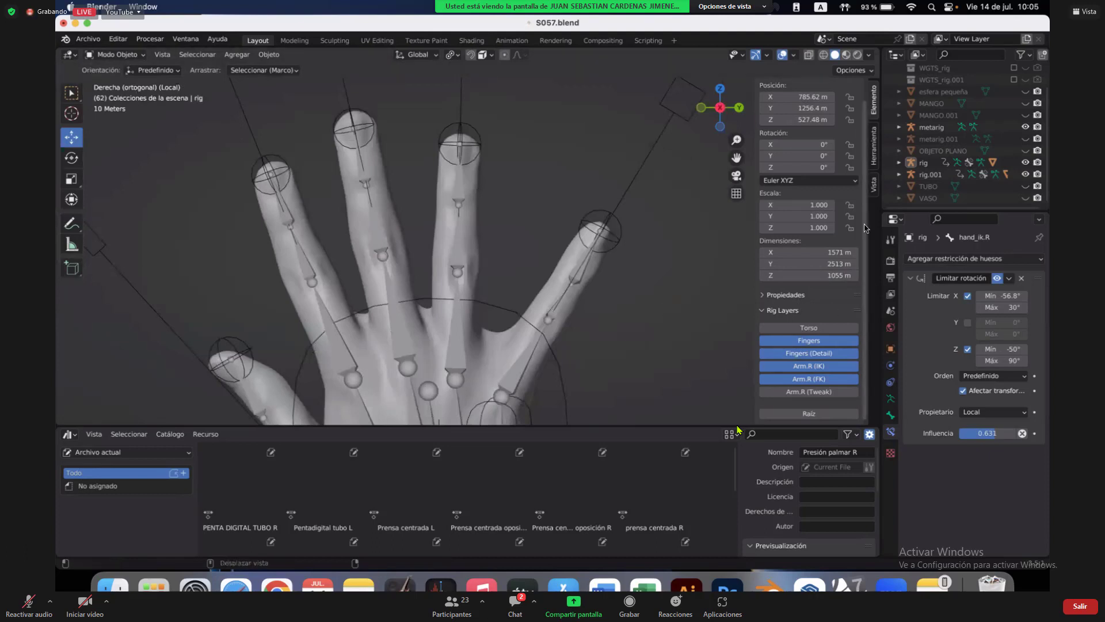
# Open the right-hand rig's armature data properties and review its layers and bone groups.
pyautogui.click(890, 398)
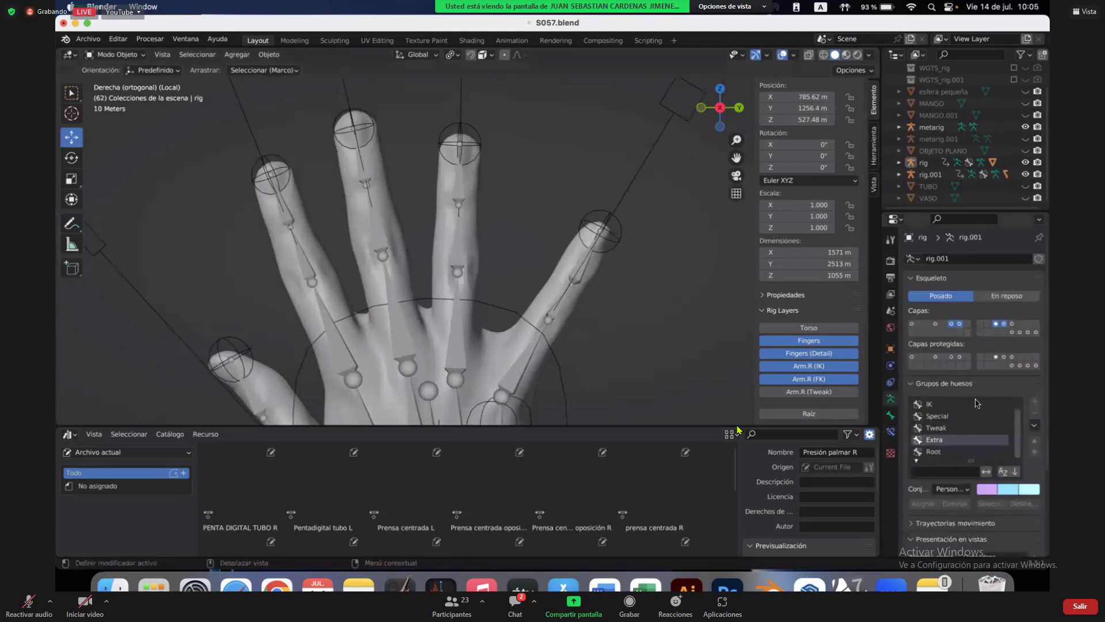
pyautogui.scroll(-1, 1004, 397)
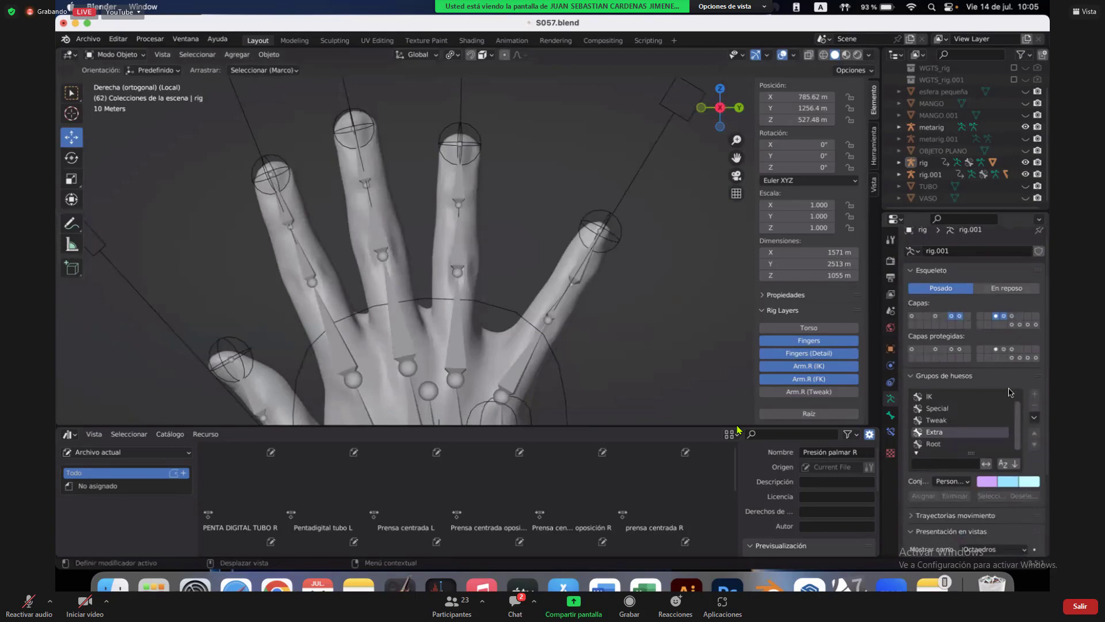
pyautogui.scroll(-1, 981, 443)
# Select the right-hand rig and set the viewport to the Left orthographic view of the palm.
pyautogui.moveTo(472, 259); pyautogui.dragTo(409, 258, button='middle')
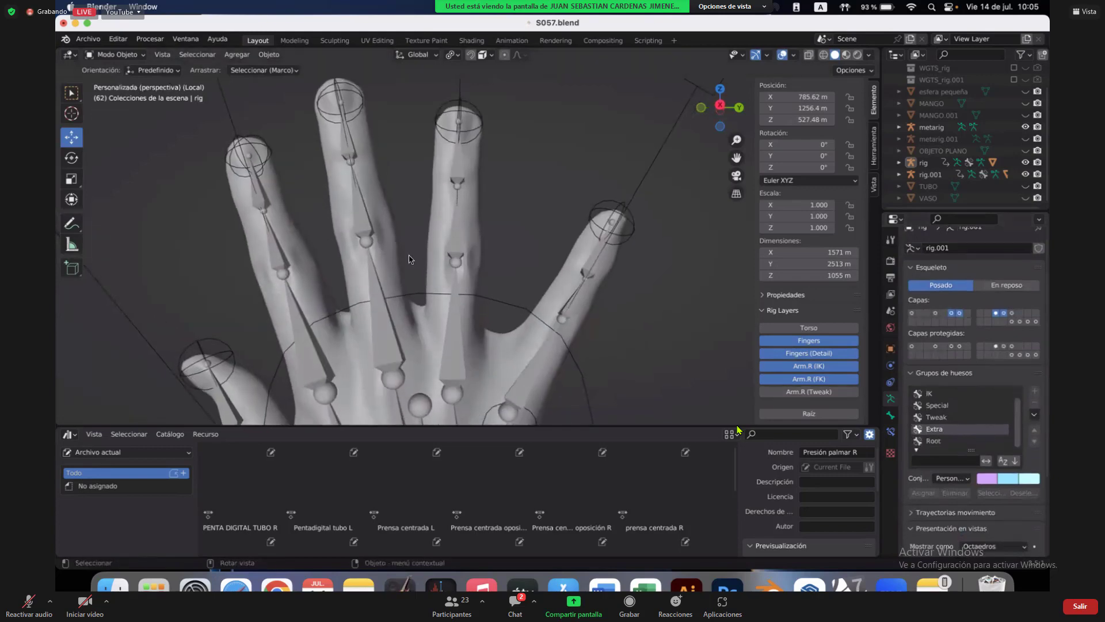
pyautogui.scroll(-6, 502, 294)
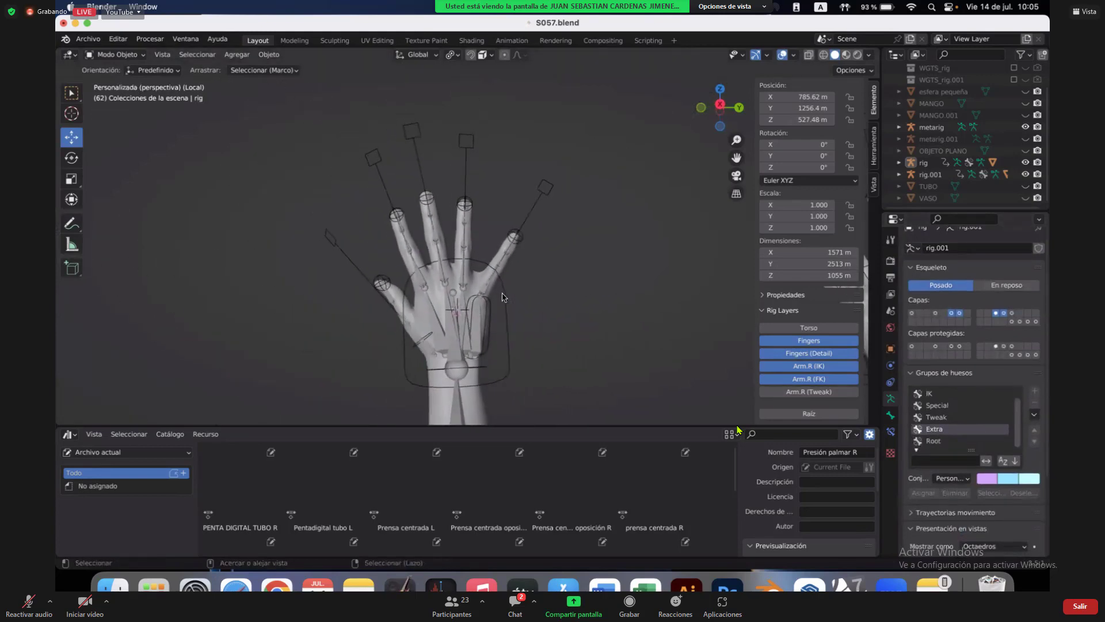
pyautogui.scroll(4, 502, 297)
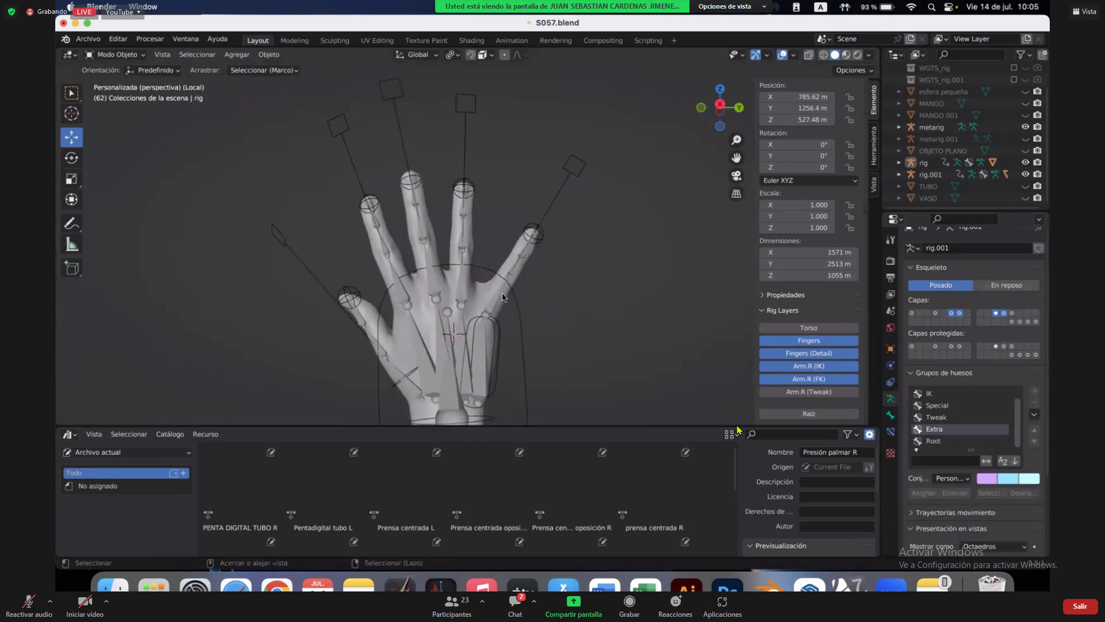
pyautogui.click(596, 183)
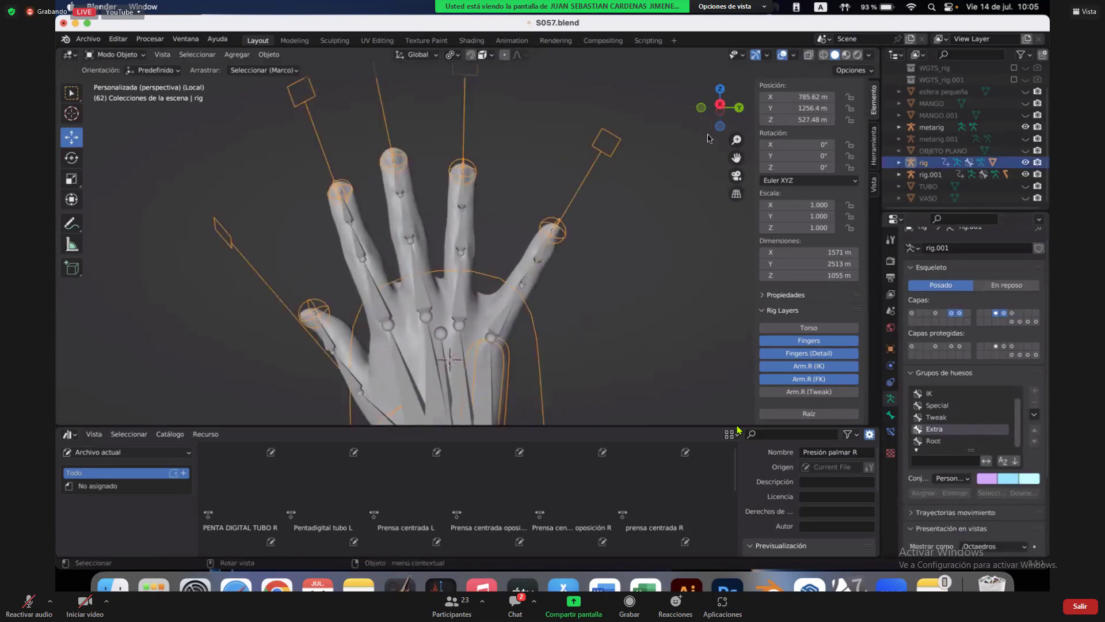
pyautogui.click(719, 105)
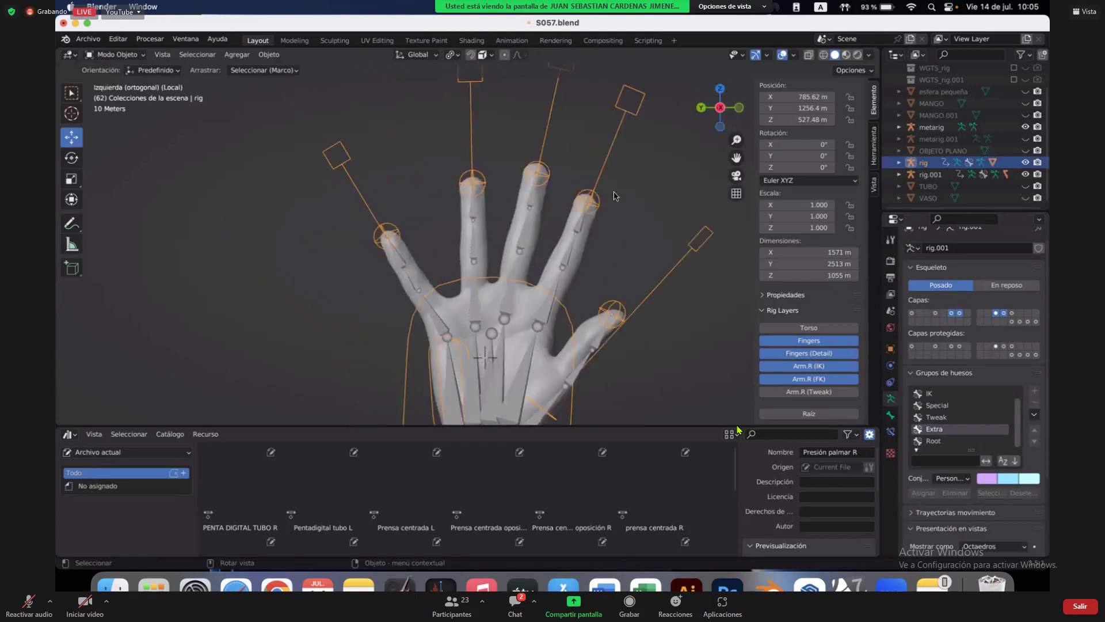
pyautogui.scroll(-3, 614, 196)
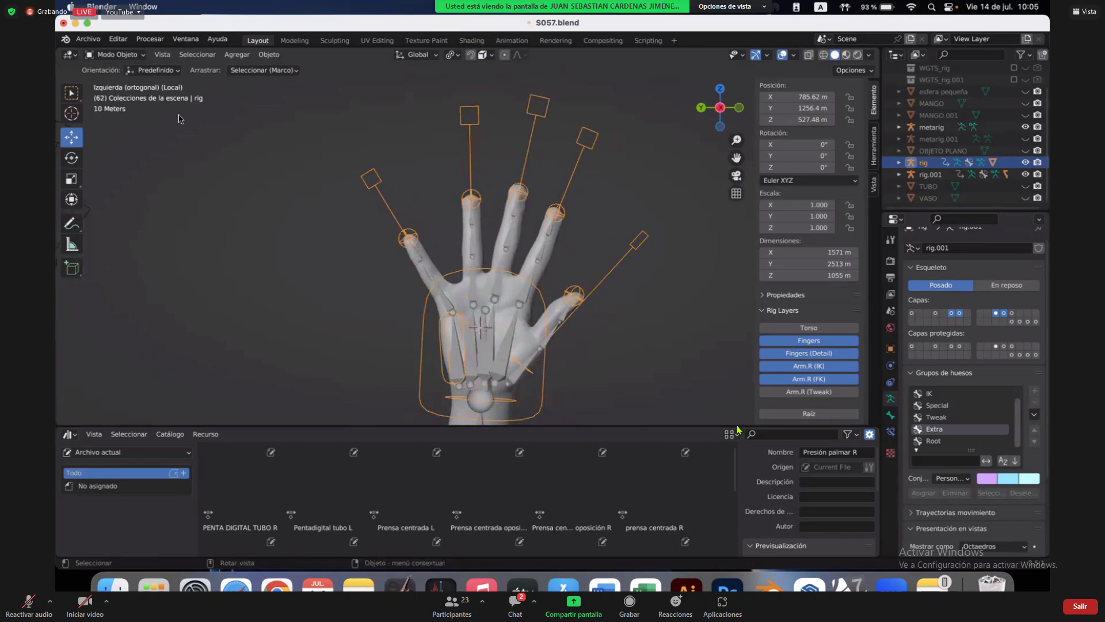
# Switch the selected right-hand rig from Object mode to Pose mode.
pyautogui.click(133, 54)
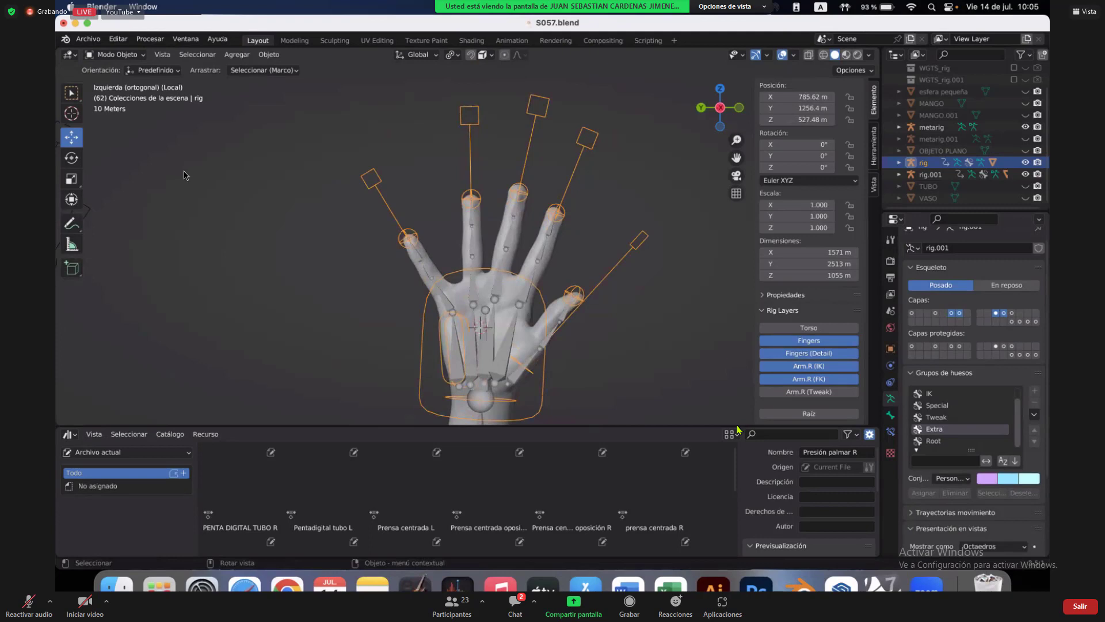
pyautogui.click(135, 58)
pyautogui.press('Escape')
pyautogui.click(121, 55)
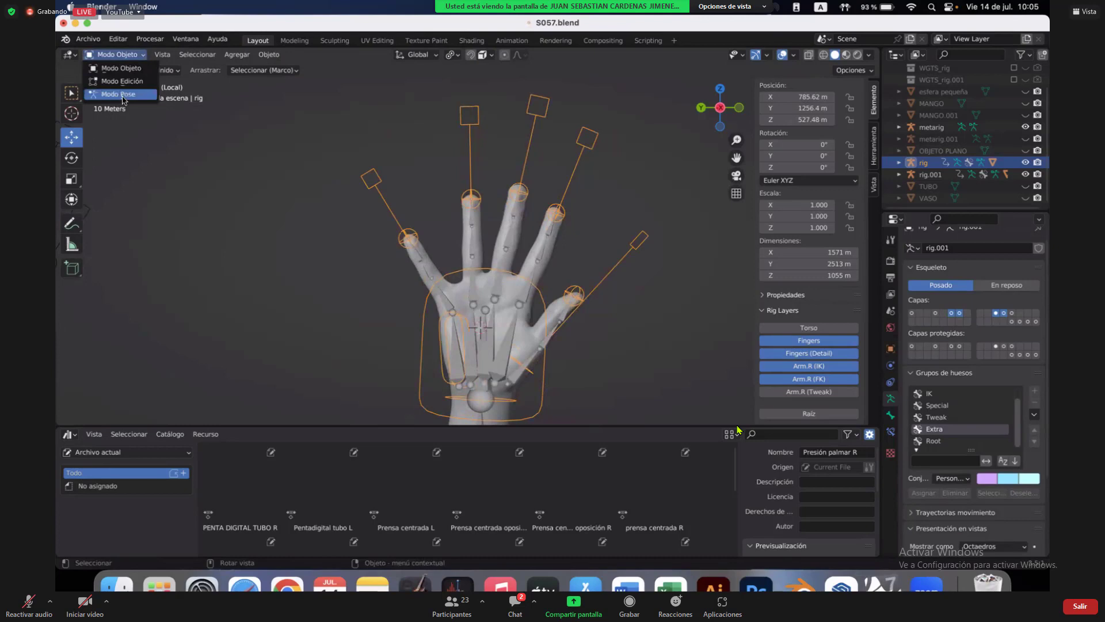
pyautogui.click(121, 95)
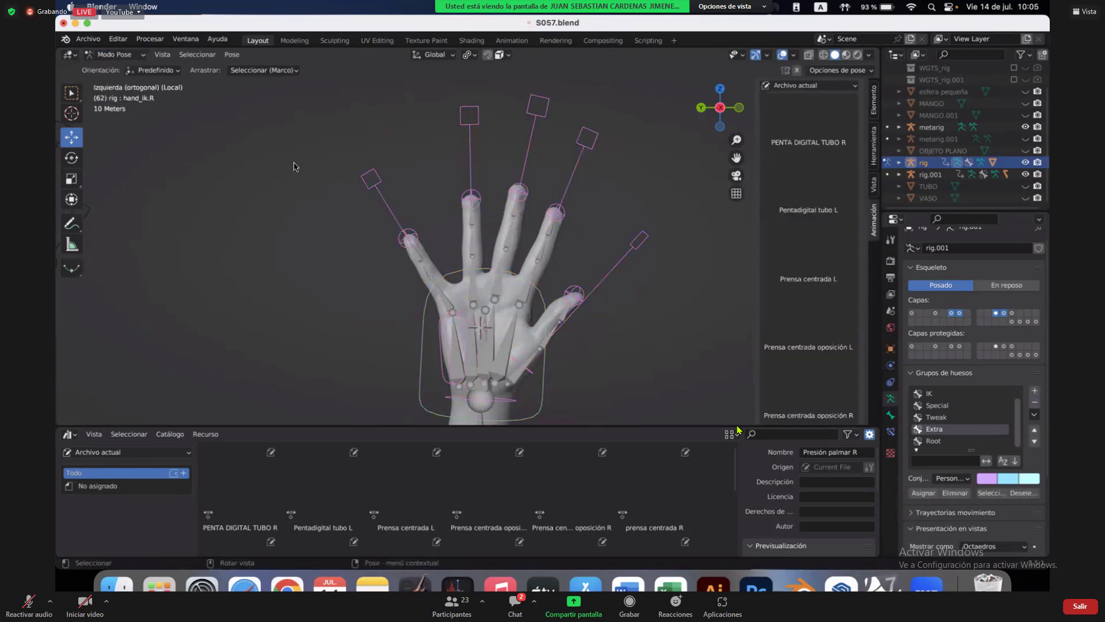
pyautogui.scroll(2, 357, 233)
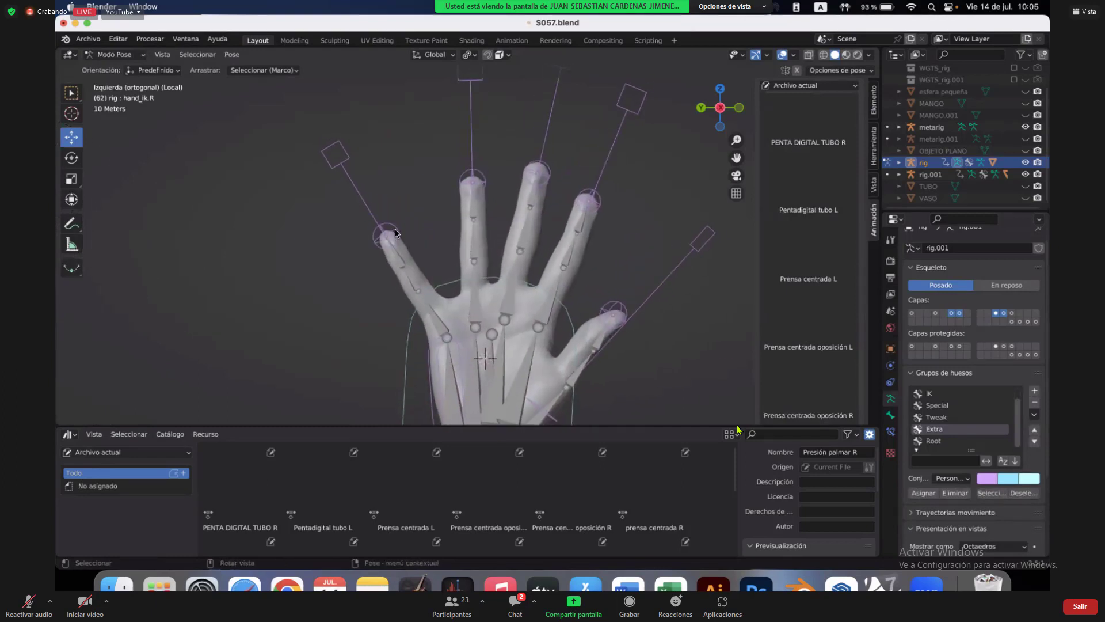
# Try moving the right pinky's fingertip IK control along the Y axis.
pyautogui.click(396, 232)
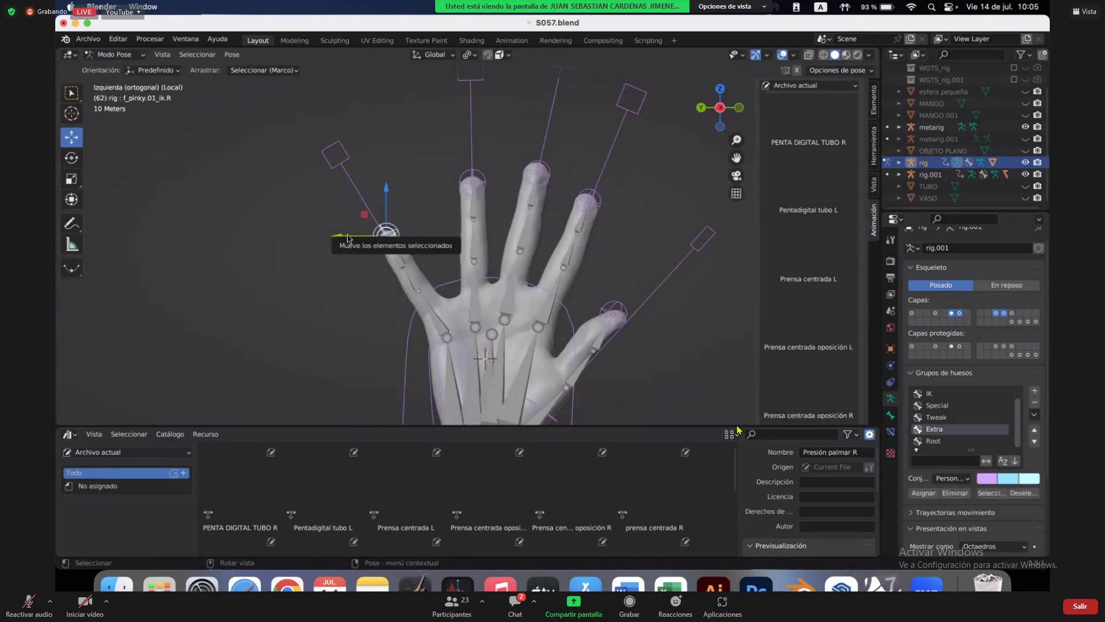
pyautogui.moveTo(345, 235); pyautogui.dragTo(349, 193)
pyautogui.hotkey('ctrl', 'g')
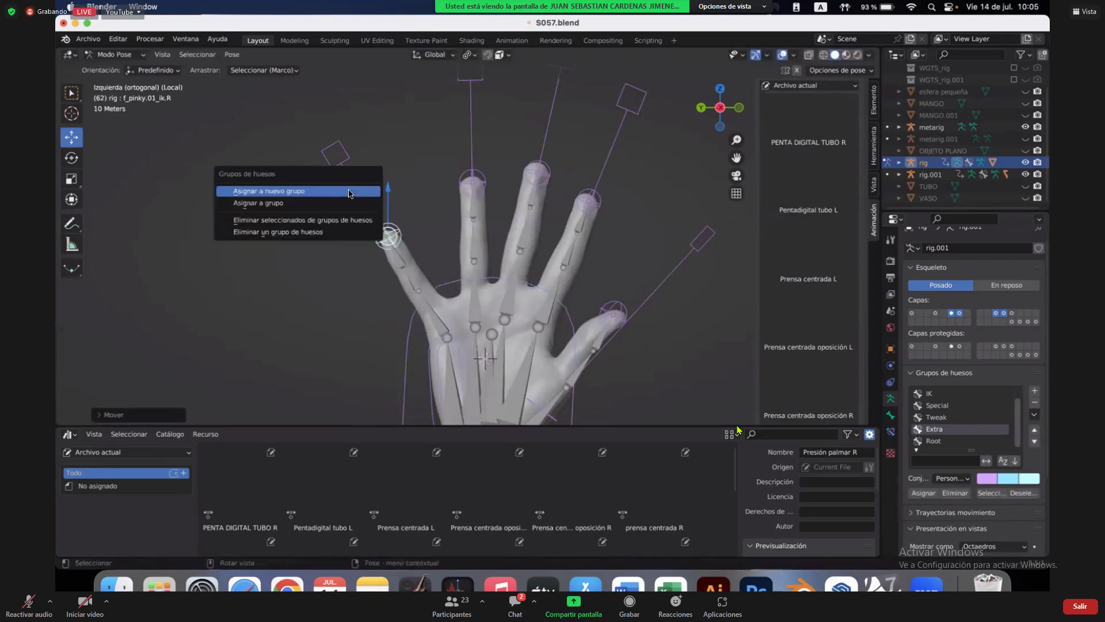
pyautogui.press('Escape')
pyautogui.click(428, 205)
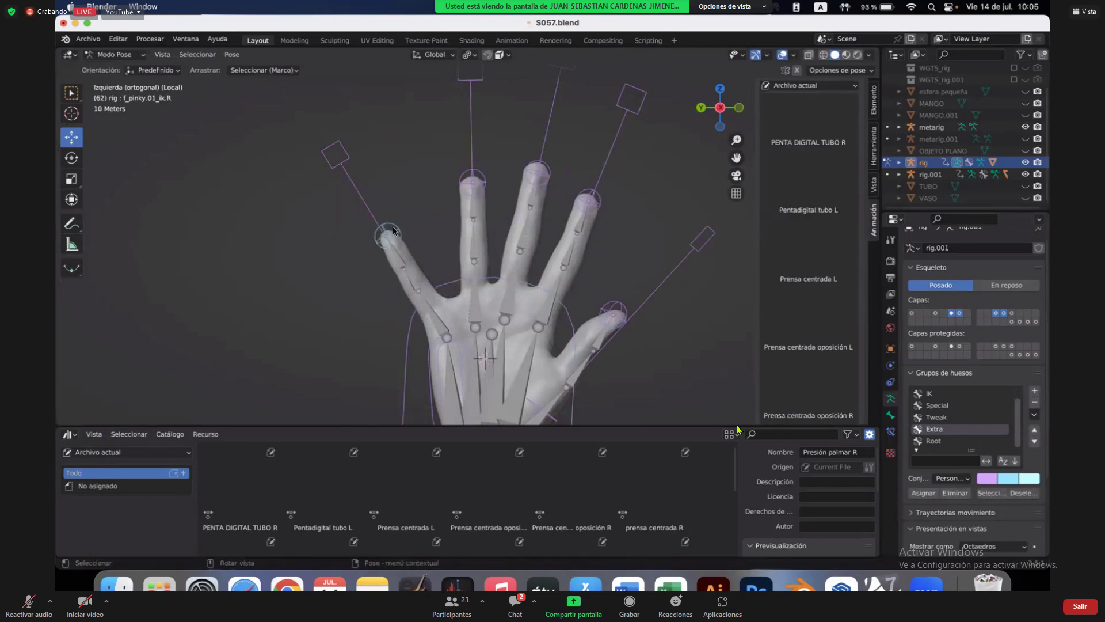
# Select the fingertip IK controls of the pinky, ring, middle and index fingers and try moving them together to flex the fingers.
pyautogui.click(394, 229)
pyautogui.press('shift')
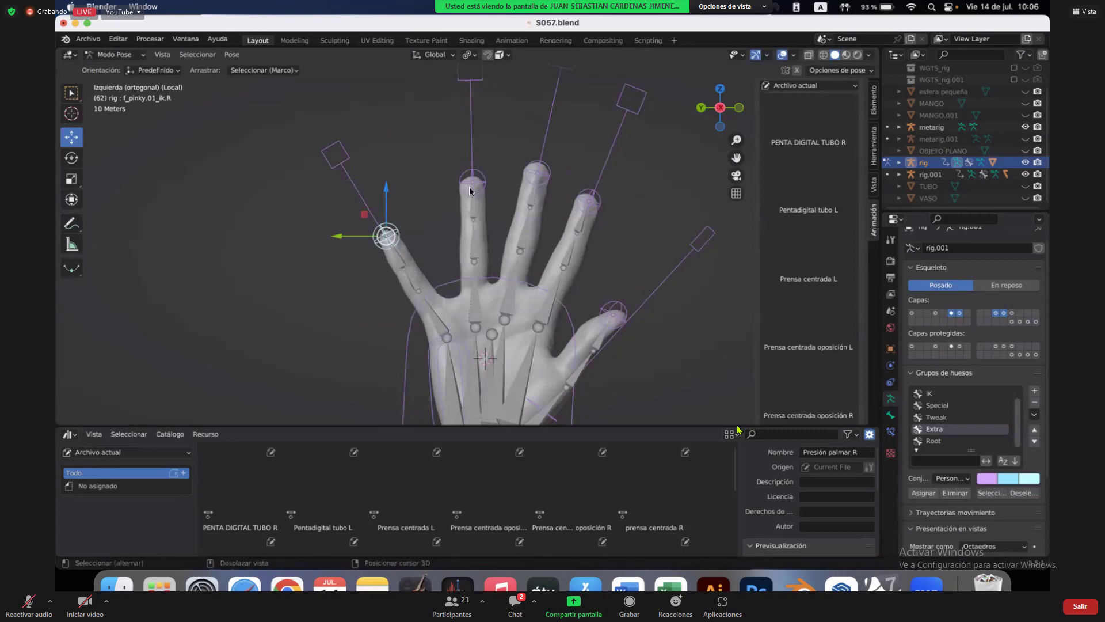
pyautogui.keyDown('shift'); pyautogui.click(481, 189); pyautogui.keyUp('shift')
pyautogui.keyDown('shift'); pyautogui.click(538, 174); pyautogui.keyUp('shift')
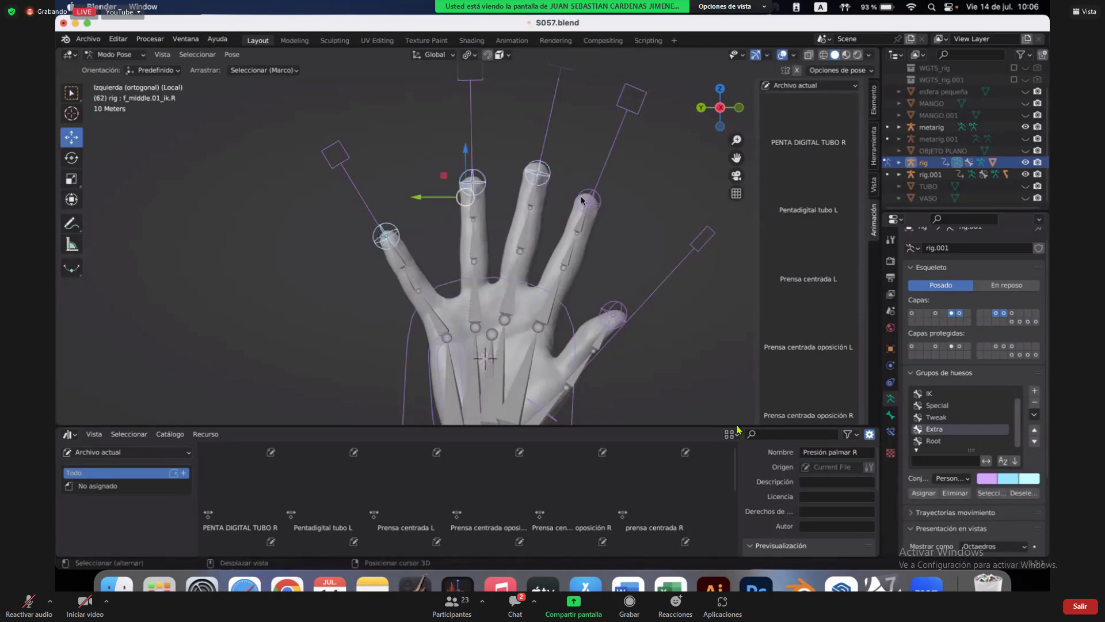
pyautogui.keyDown('shift'); pyautogui.click(585, 202); pyautogui.keyUp('shift')
pyautogui.moveTo(496, 201); pyautogui.dragTo(480, 209, button='middle')
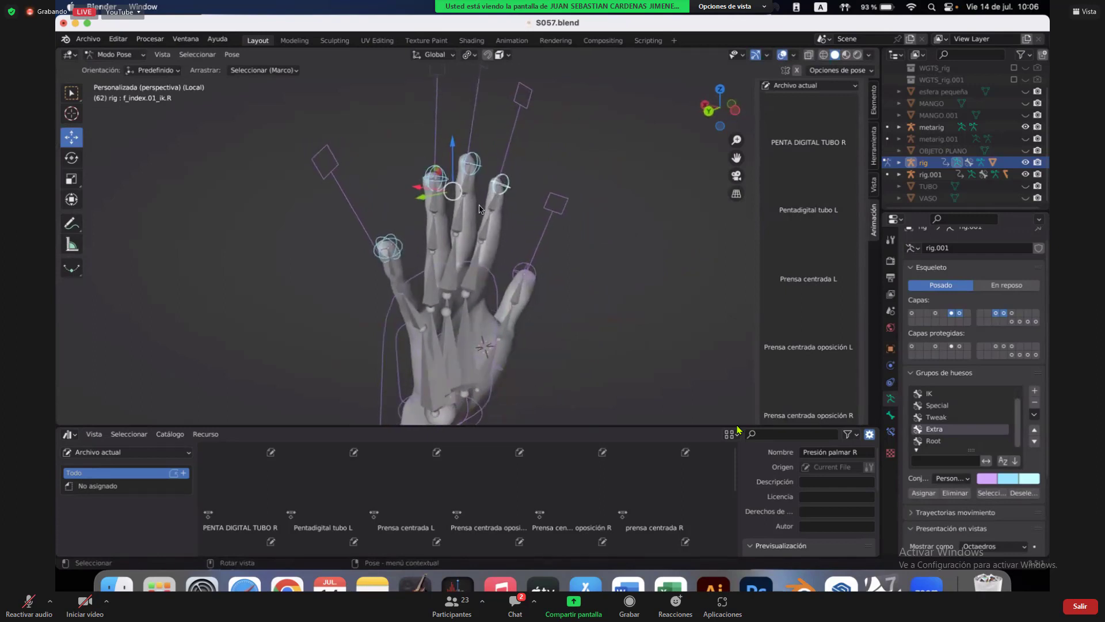
pyautogui.press('g')
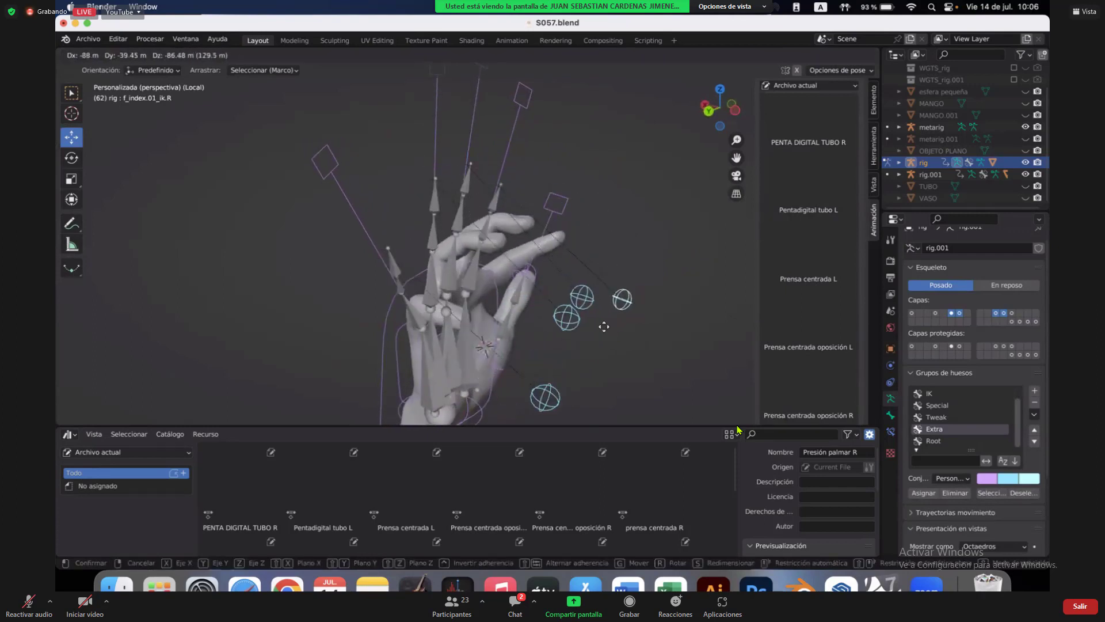
pyautogui.rightClick(595, 319)
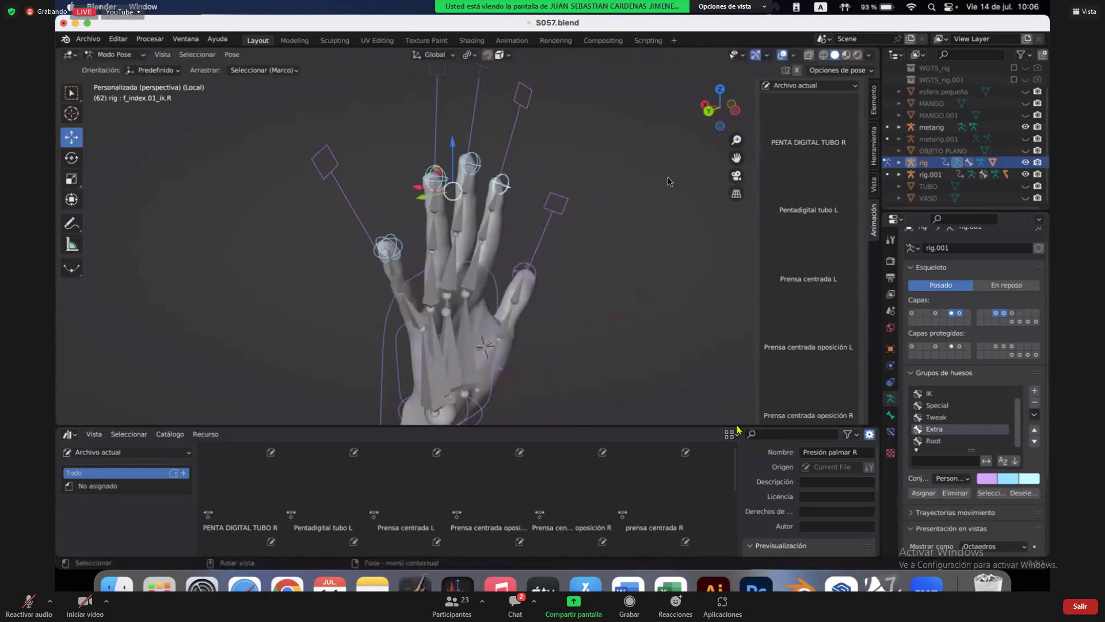
# Select the pinky's fingertip IK control in the Left orthographic view and review its Limit Location bone constraint.
pyautogui.click(732, 110)
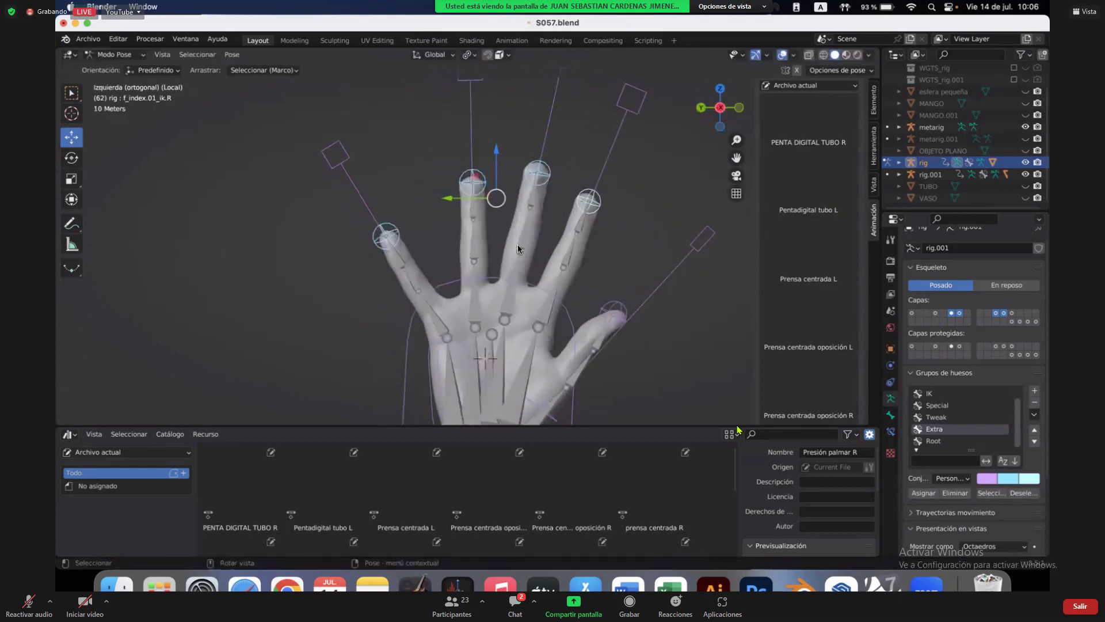
pyautogui.click(422, 241)
pyautogui.click(397, 235)
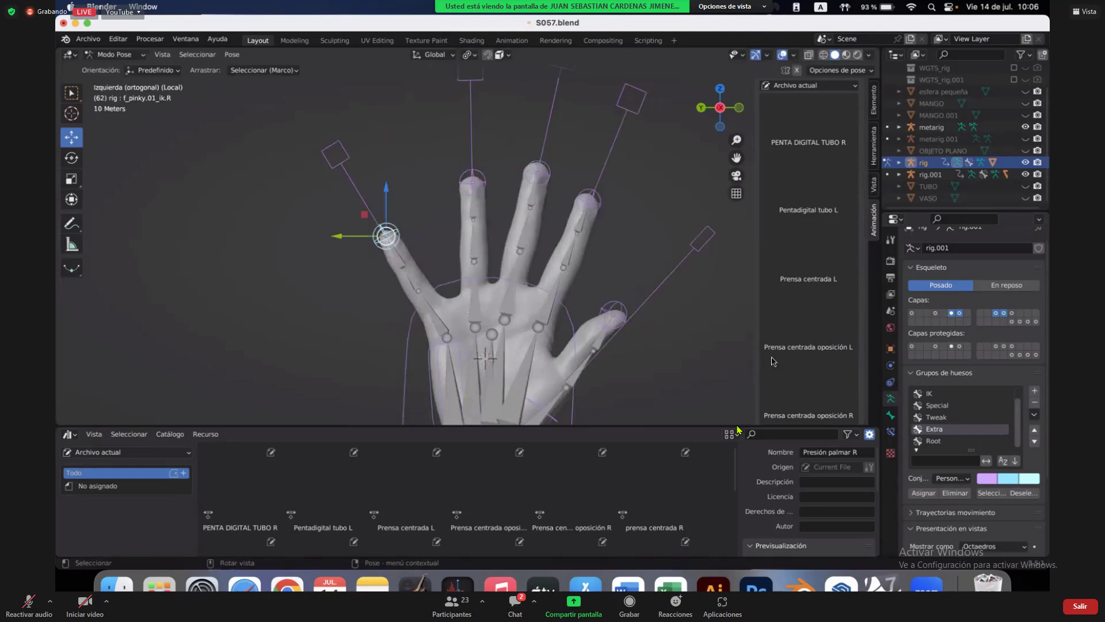
pyautogui.click(894, 432)
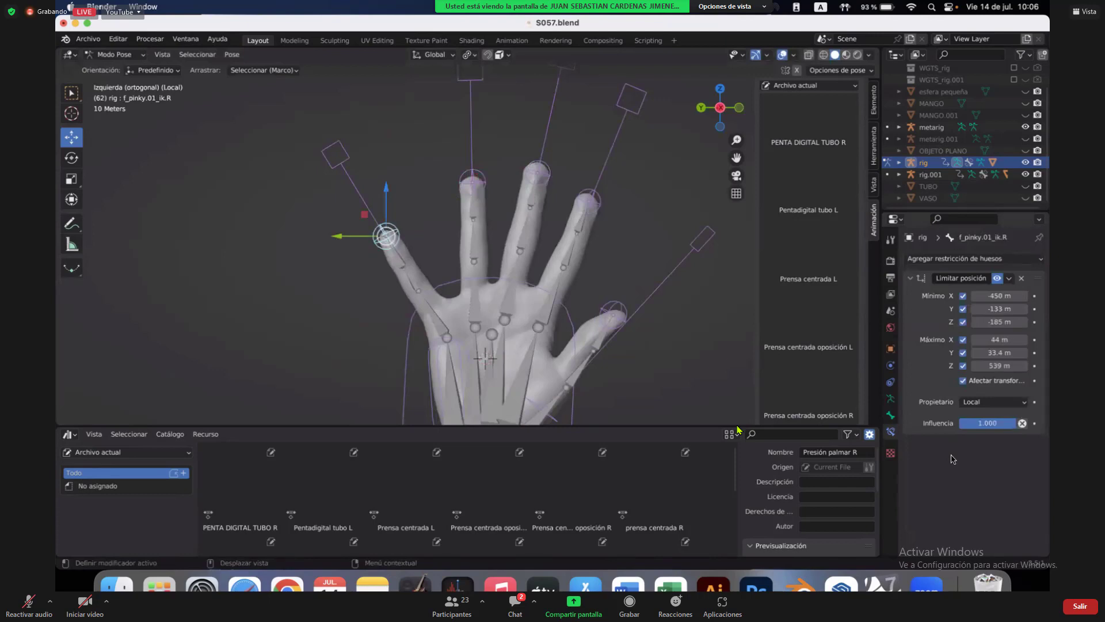
# Select the ring finger's IK control and try moving it sideways to test its Limit Location constraint.
pyautogui.click(489, 181)
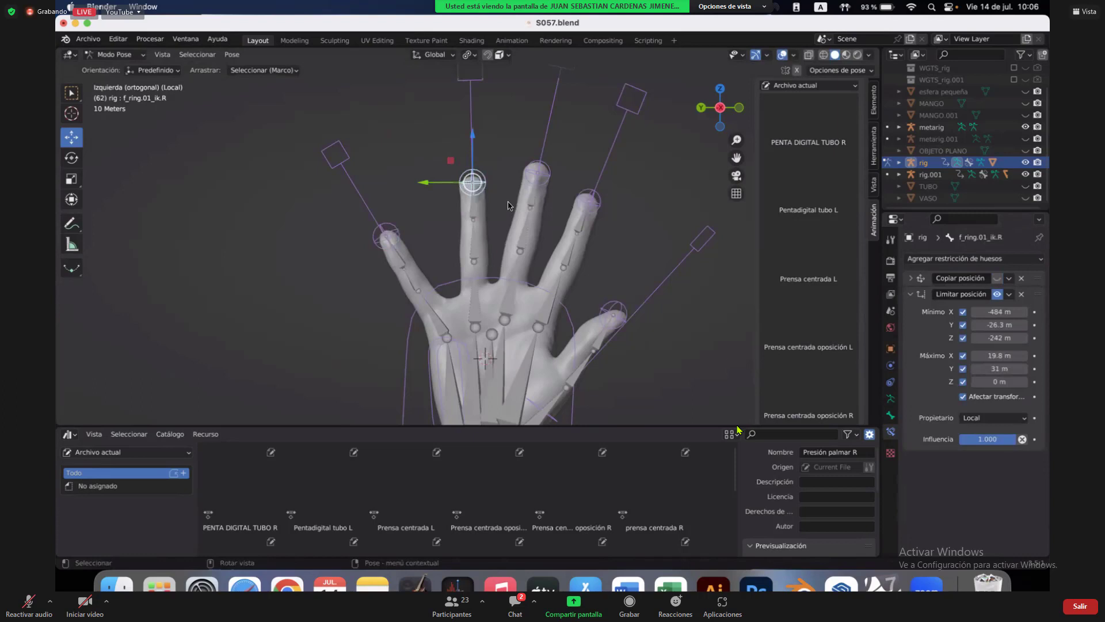
pyautogui.scroll(3, 508, 206)
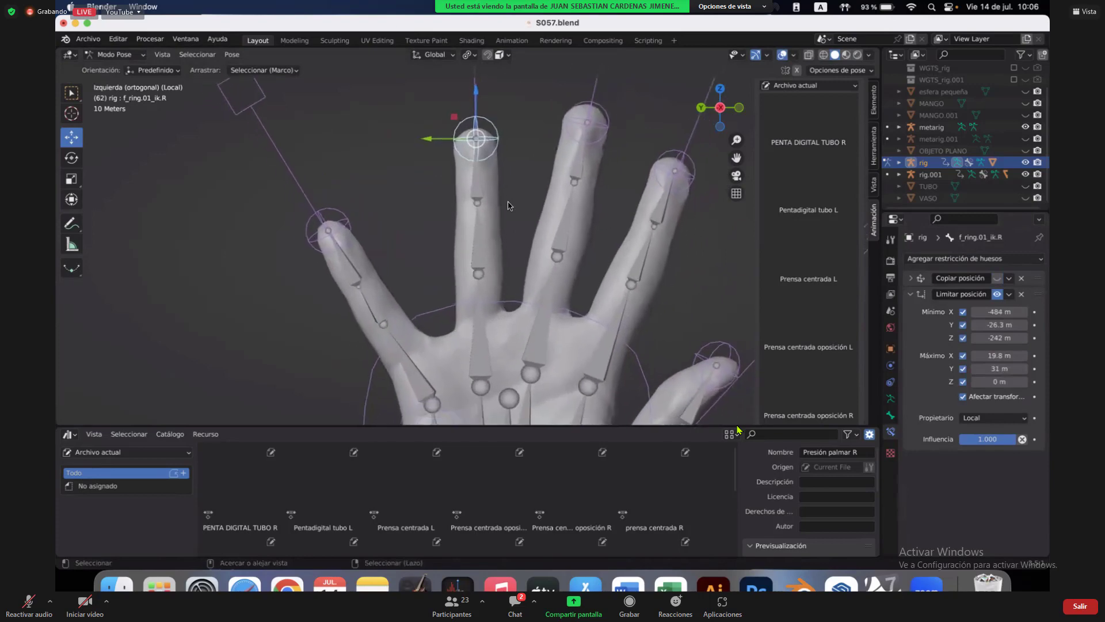
pyautogui.keyDown('ctrl'); pyautogui.scroll(2, 508, 205); pyautogui.keyUp('ctrl')
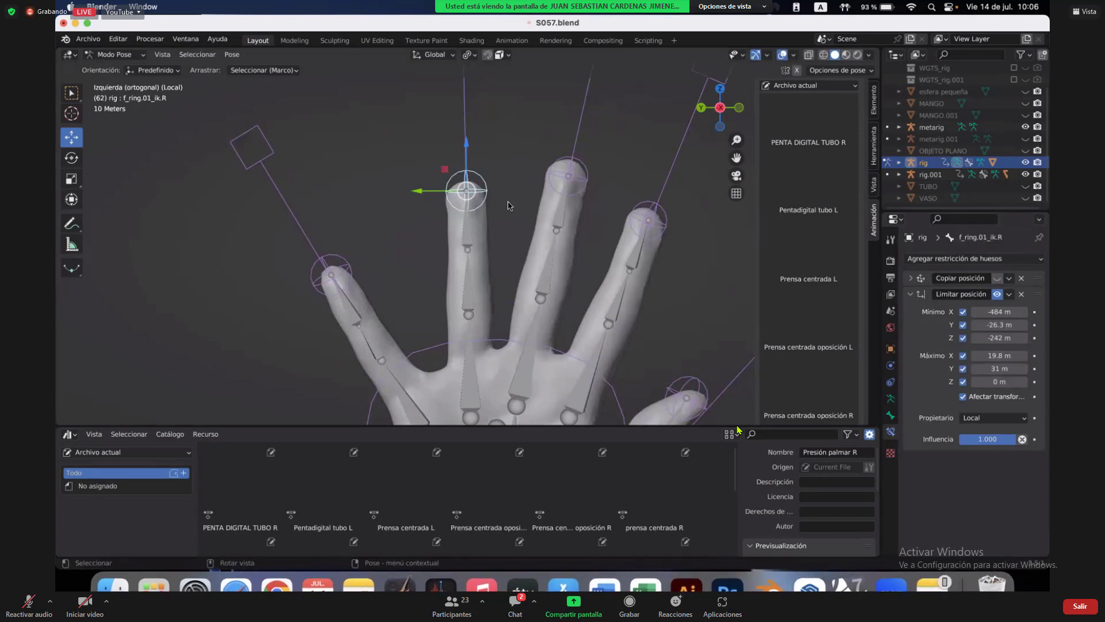
pyautogui.moveTo(421, 193); pyautogui.dragTo(427, 259)
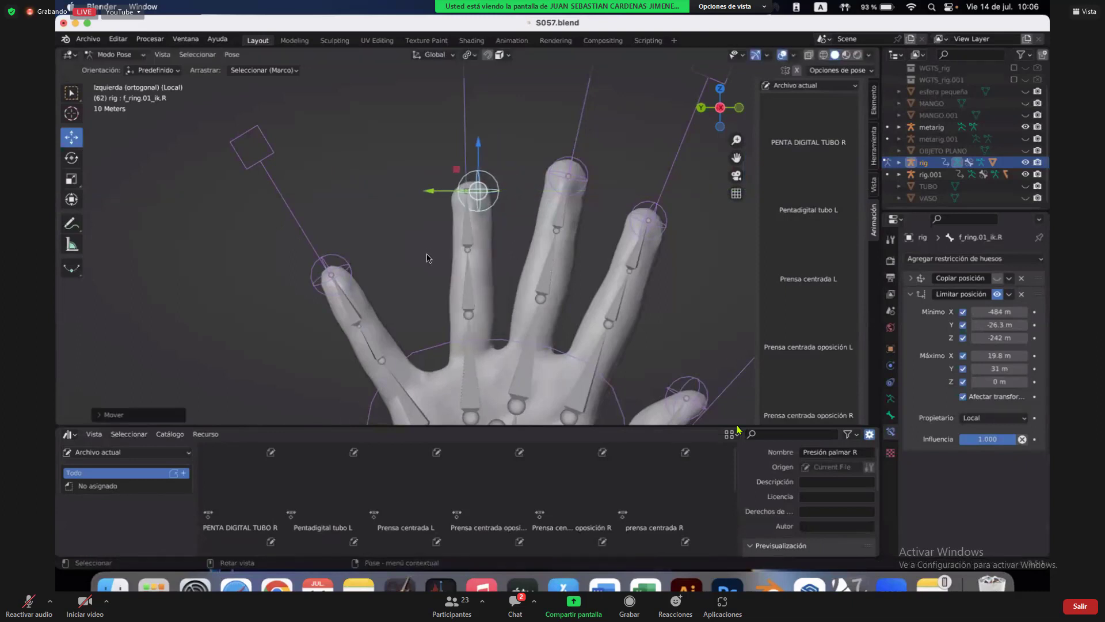
pyautogui.press('g')
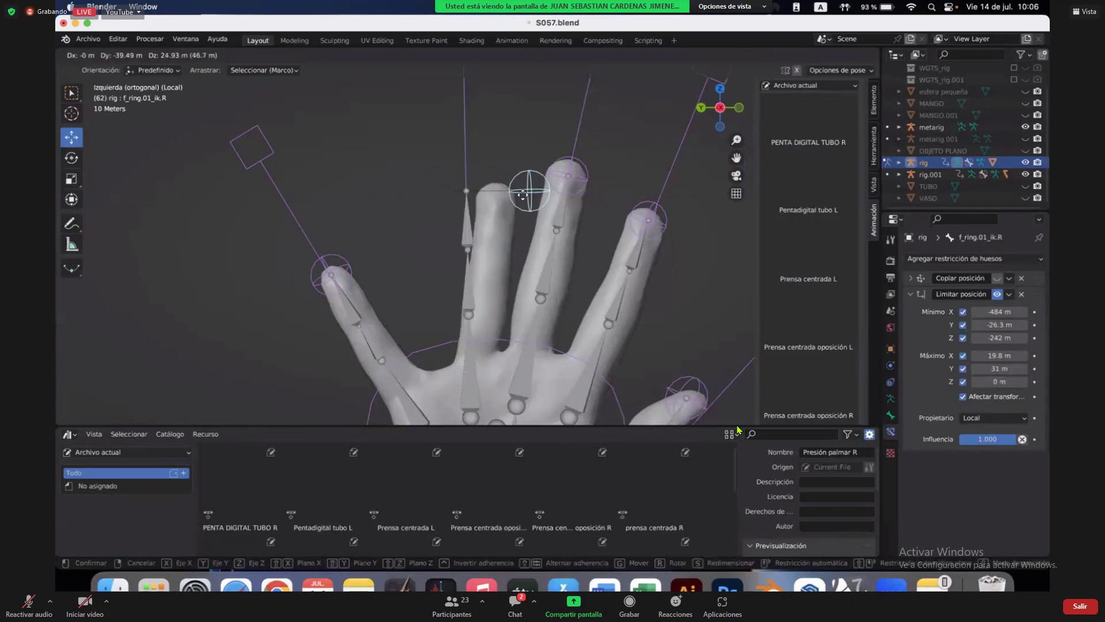
pyautogui.press('Escape')
# Try moving the middle finger's IK control along the Y axis and, from a side angle, along the X axis.
pyautogui.click(584, 181)
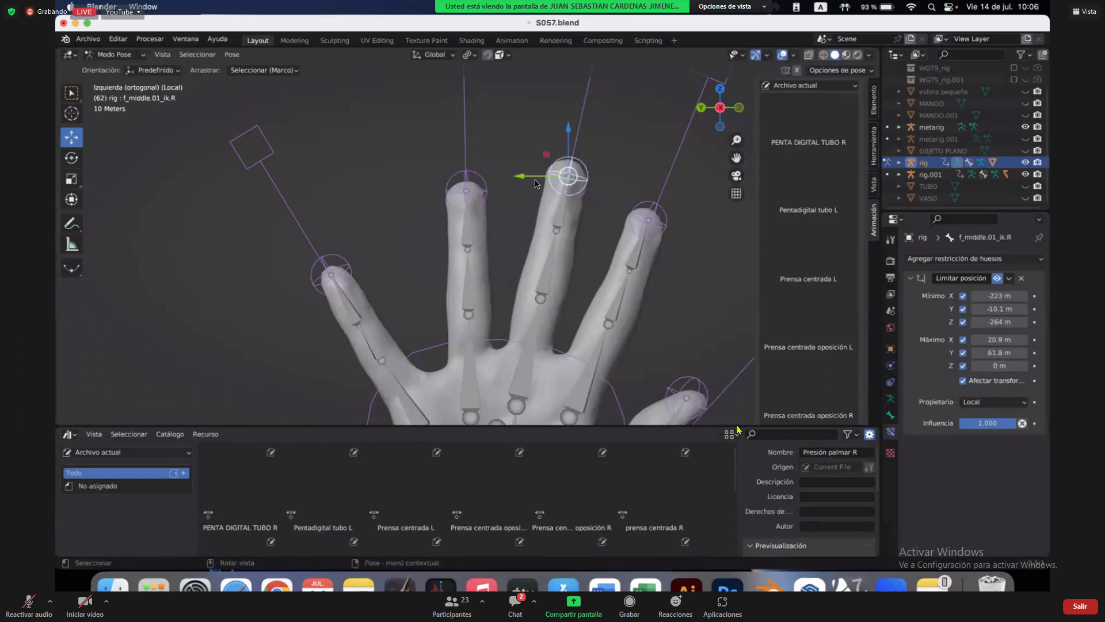
pyautogui.press('g')
pyautogui.press('y')
pyautogui.moveTo(419, 183); pyautogui.dragTo(550, 216)
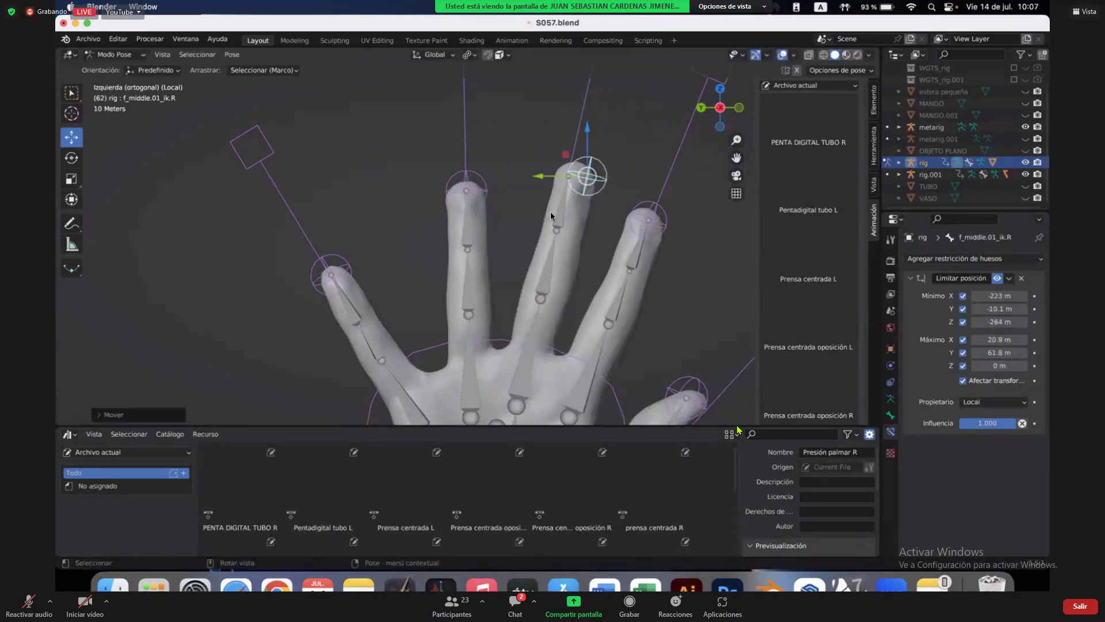
pyautogui.moveTo(550, 216); pyautogui.dragTo(306, 202, button='middle')
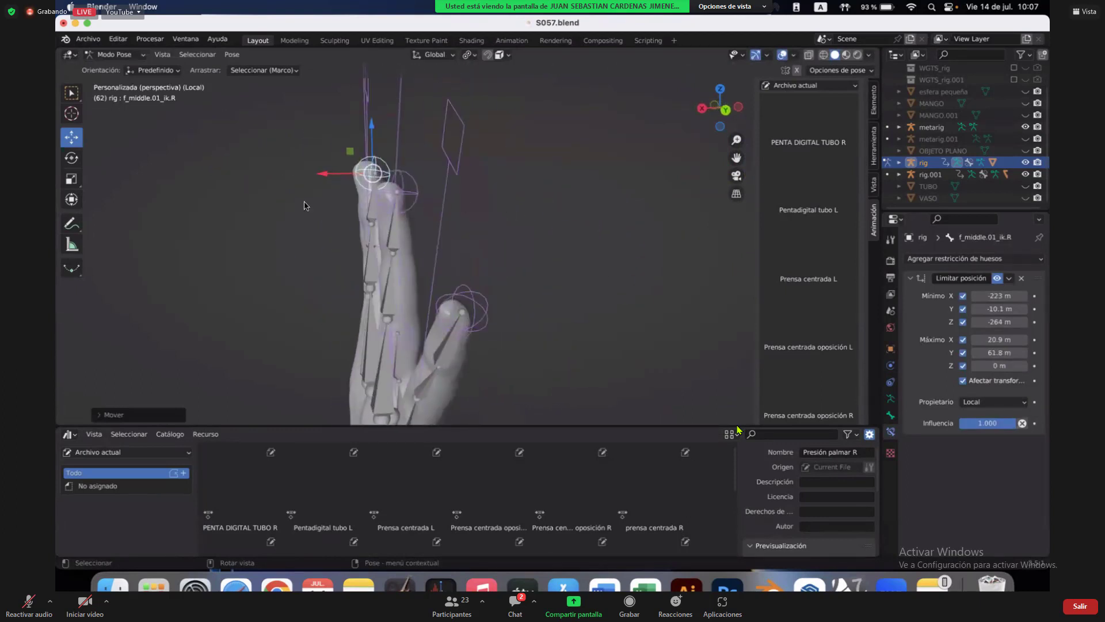
pyautogui.press('g')
pyautogui.press('x')
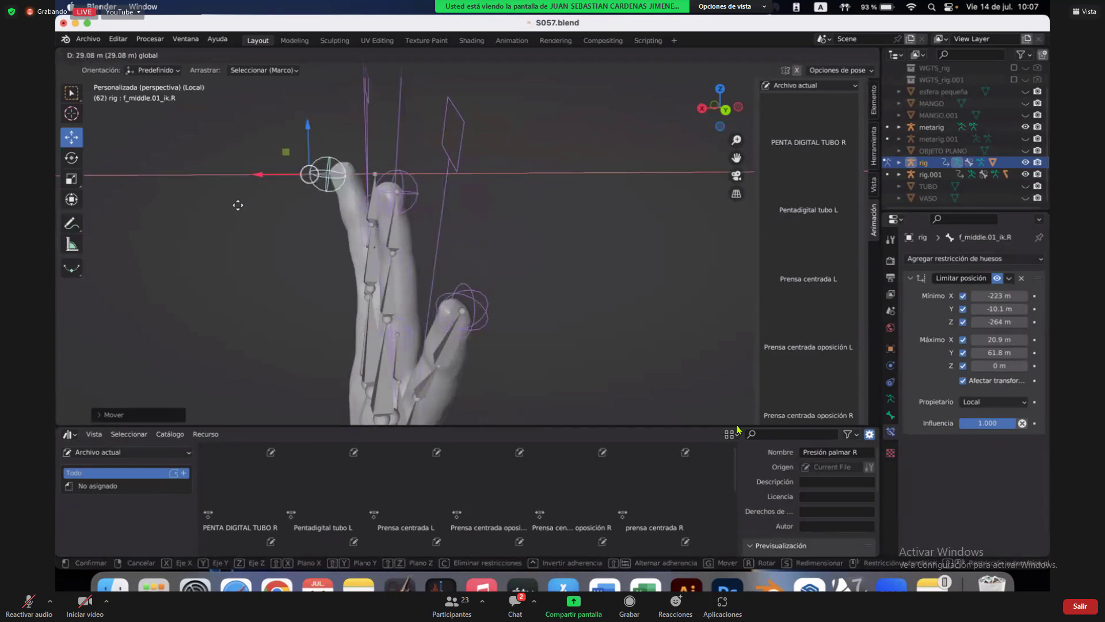
pyautogui.press('Escape')
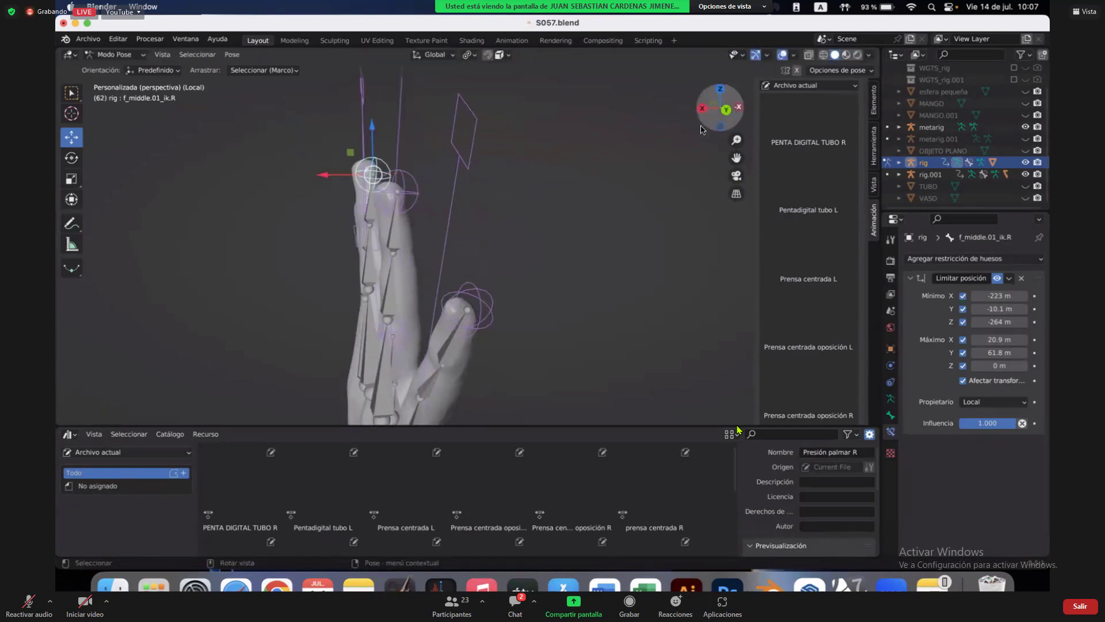
# Return to the Left orthographic view and select the right hand's IK control to show its Limit Rotation constraint.
pyautogui.click(738, 107)
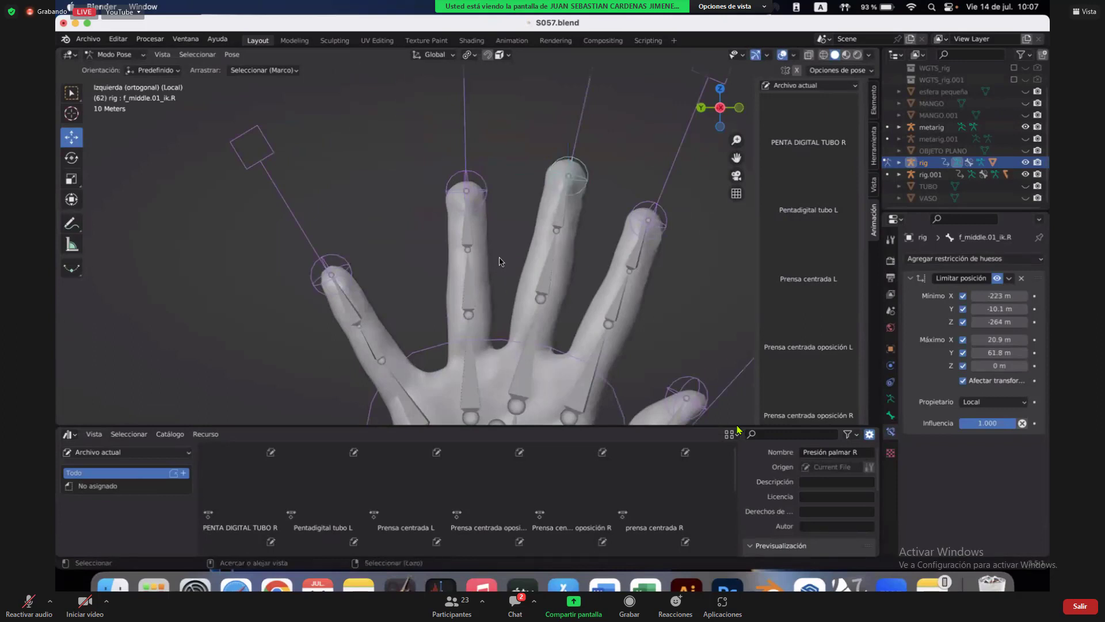
pyautogui.keyDown('ctrl'); pyautogui.scroll(-5, 499, 260); pyautogui.keyUp('ctrl')
pyautogui.keyDown('ctrl'); pyautogui.scroll(-2, 499, 257); pyautogui.keyUp('ctrl')
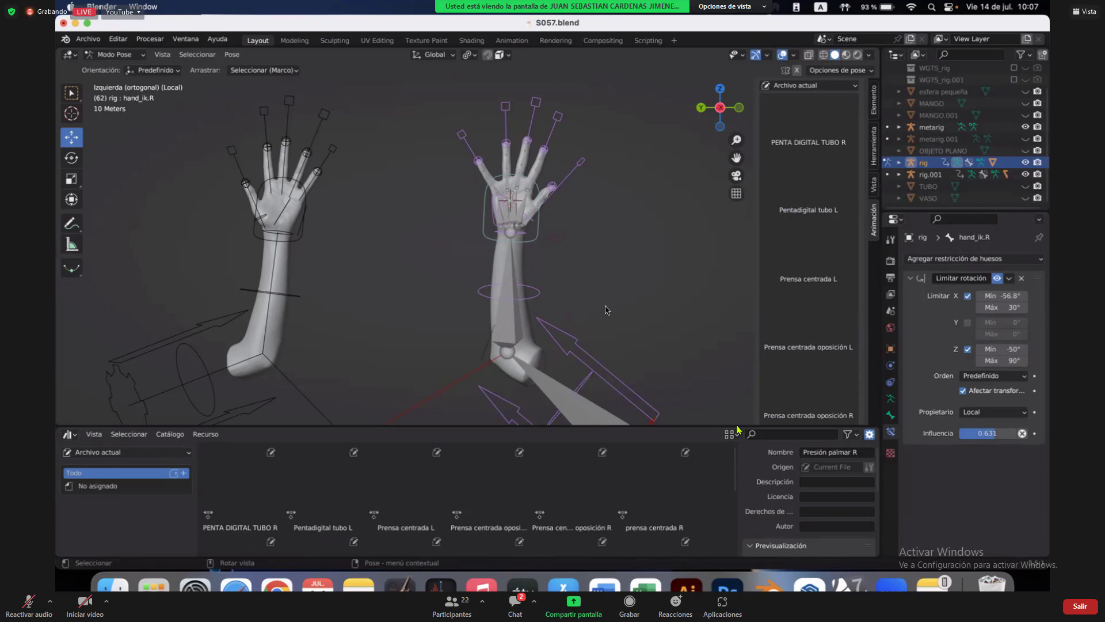
# Hide the metarig while keeping the right-hand rig visible, and frame the right palm with its control shapes.
pyautogui.keyDown('ctrl'); pyautogui.scroll(5, 526, 213); pyautogui.keyUp('ctrl')
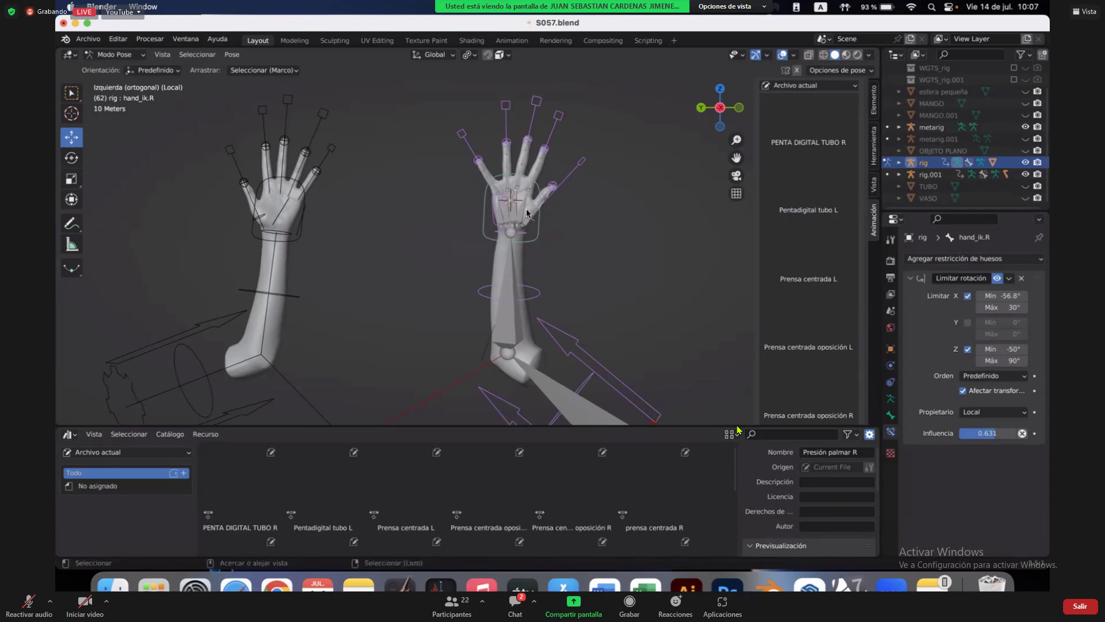
pyautogui.scroll(-2, 526, 213)
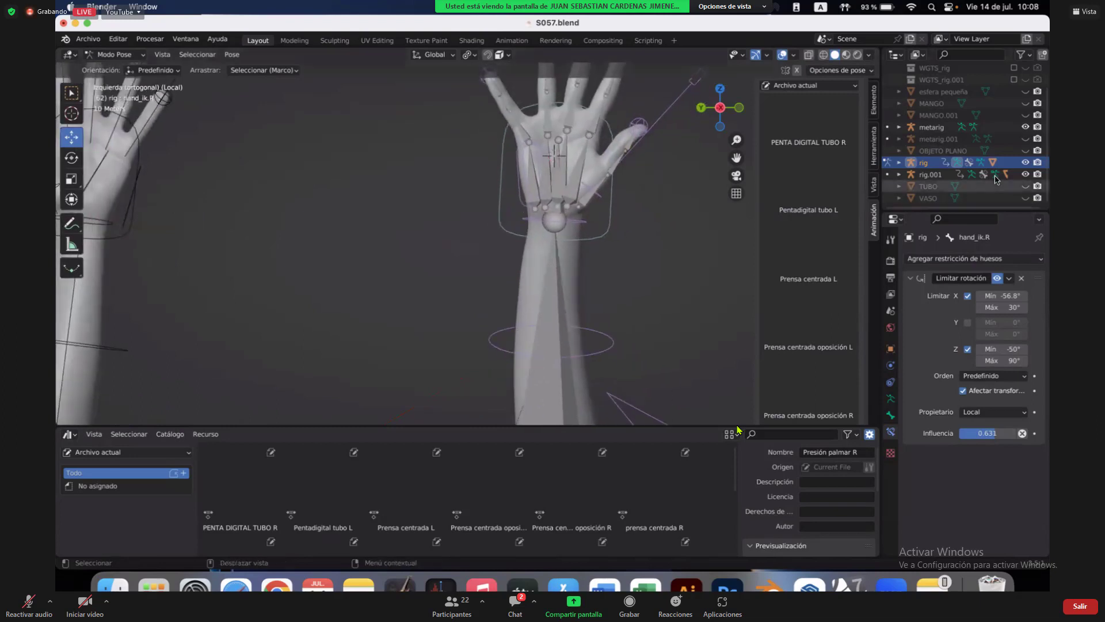
pyautogui.click(1025, 163)
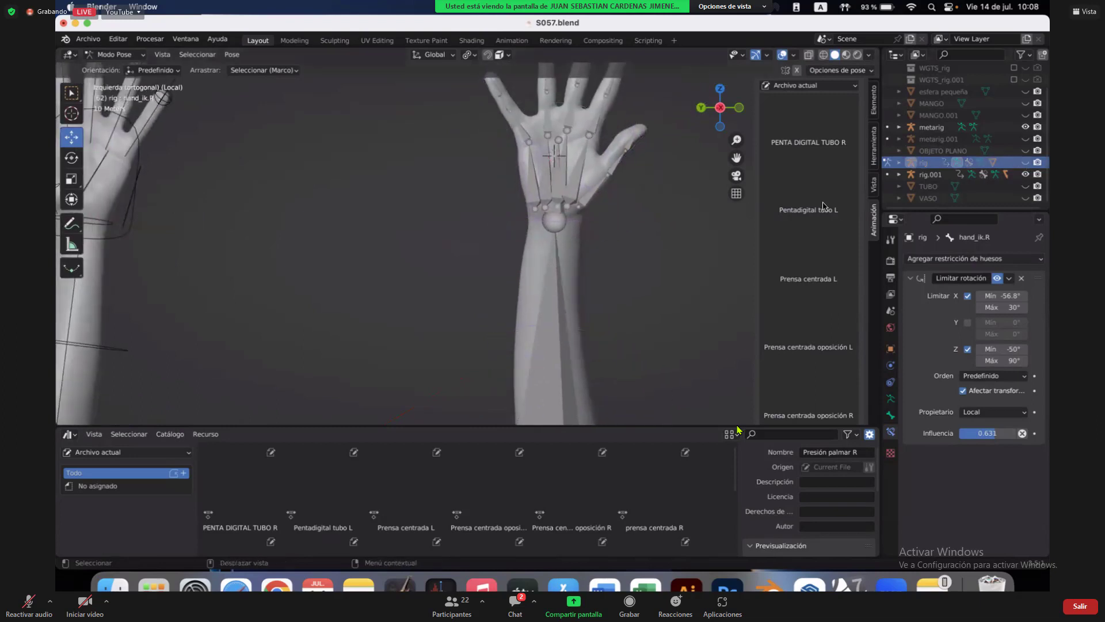
pyautogui.click(1025, 163)
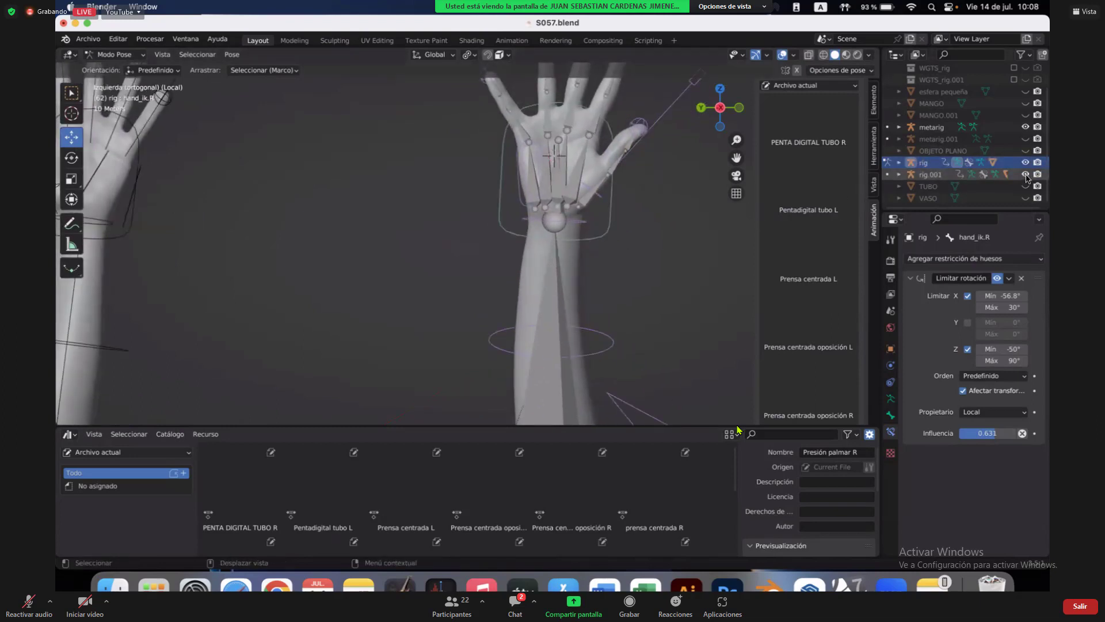
pyautogui.click(1025, 126)
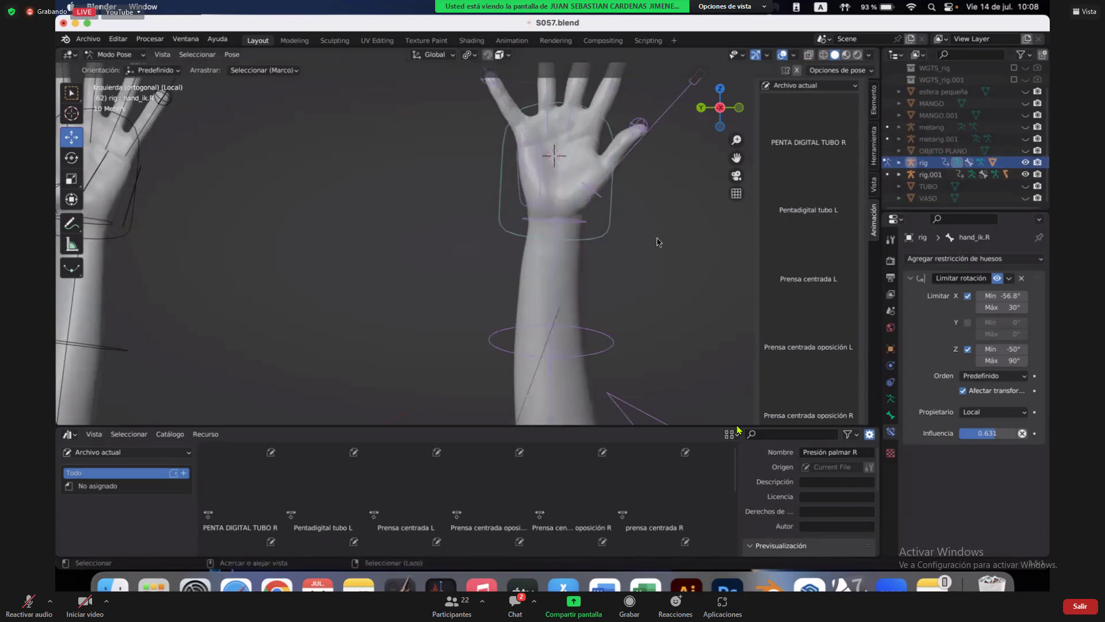
pyautogui.keyDown('ctrl'); pyautogui.scroll(3, 659, 242); pyautogui.keyUp('ctrl')
pyautogui.keyDown('ctrl'); pyautogui.scroll(-3, 656, 242); pyautogui.keyUp('ctrl')
pyautogui.keyDown('shift'); pyautogui.scroll(3, 656, 244); pyautogui.keyUp('shift')
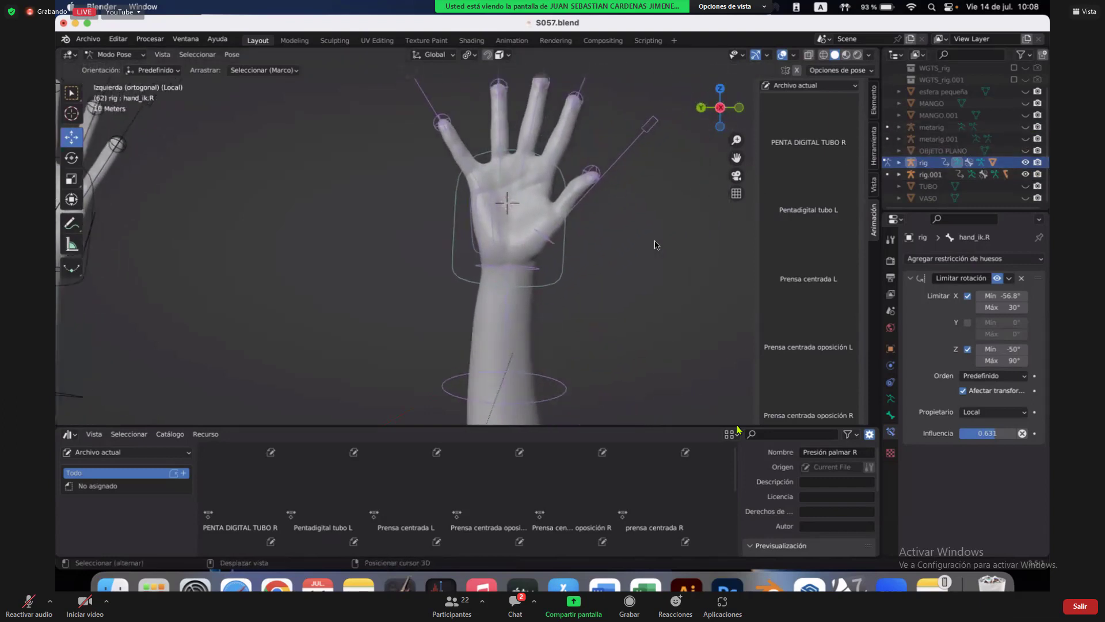
pyautogui.keyDown('shift'); pyautogui.scroll(2, 656, 245); pyautogui.keyUp('shift')
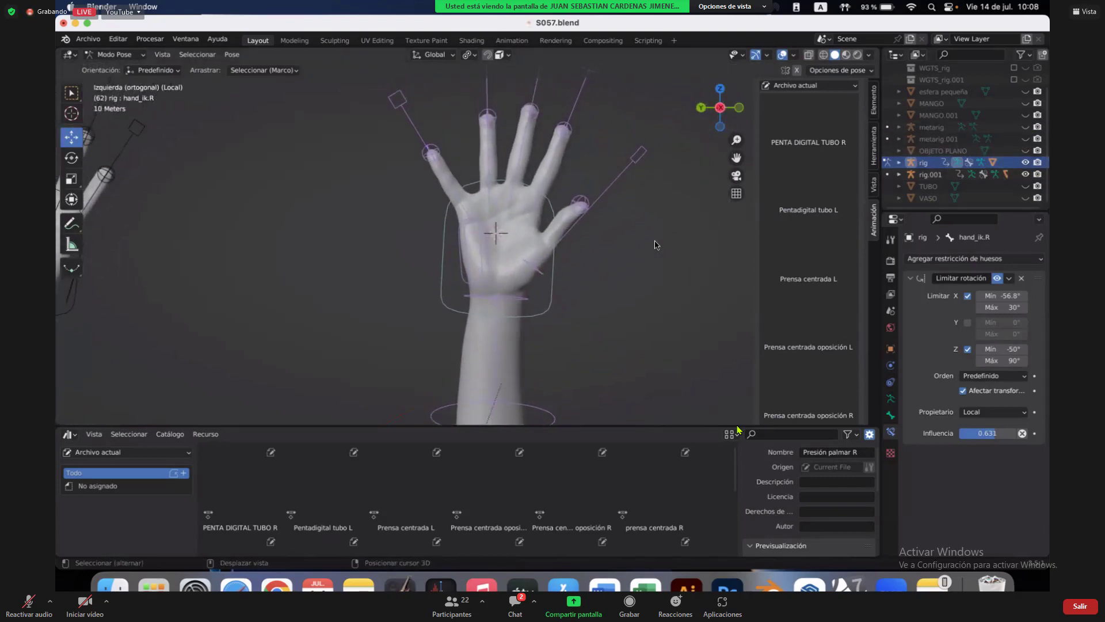
# Select the right pinky's master control and try scaling it down to curl the finger.
pyautogui.click(415, 132)
pyautogui.press('s')
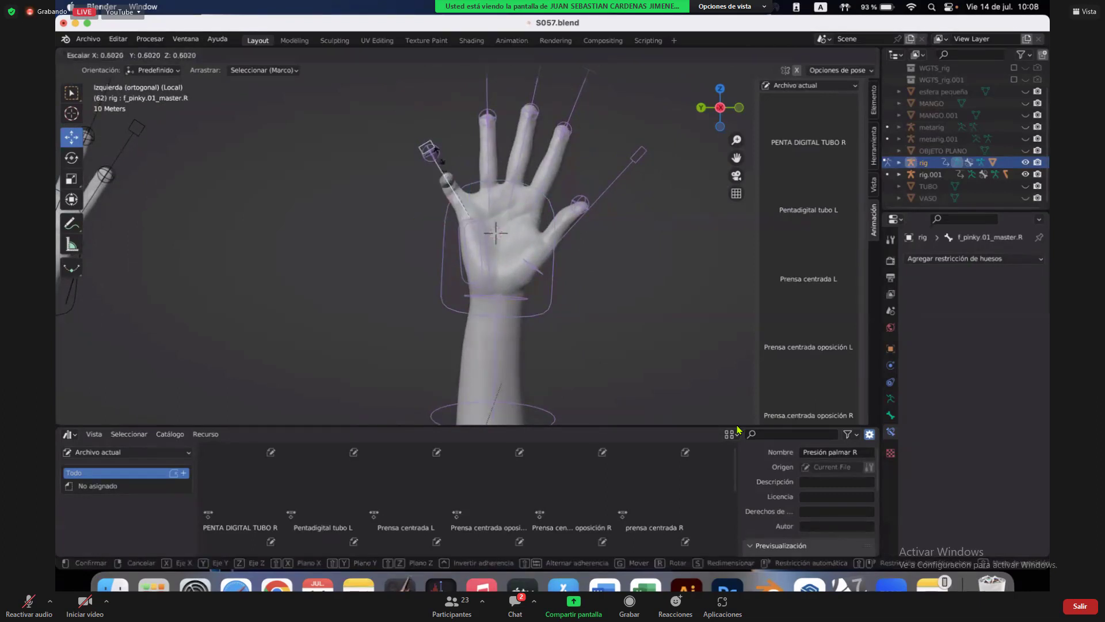
pyautogui.press('Escape')
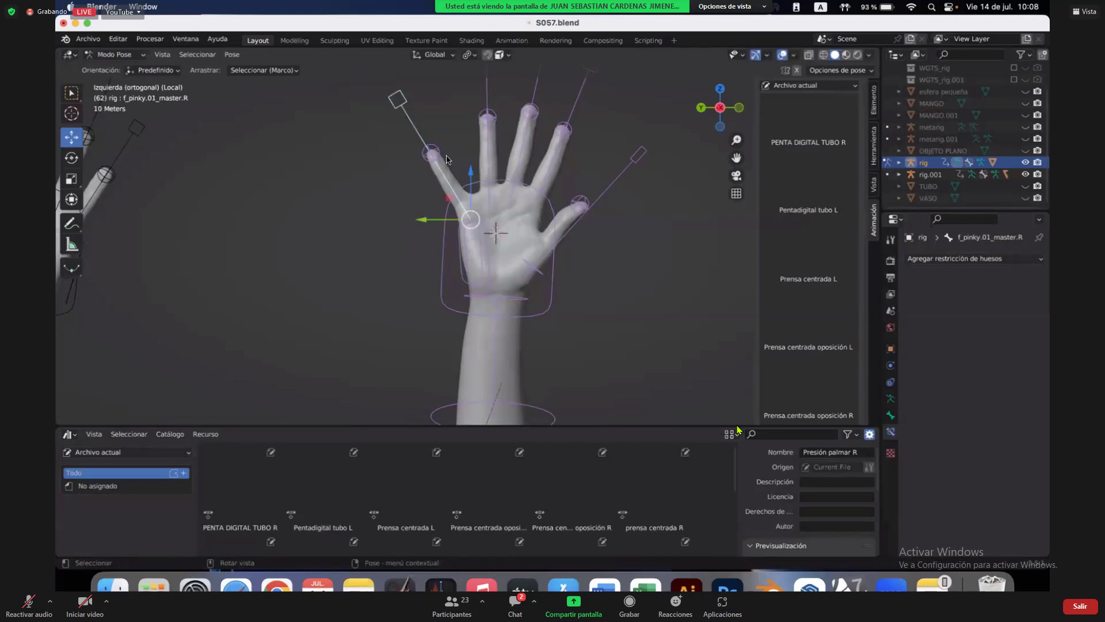
pyautogui.click(633, 298)
# Apply the PENTA DIGITAL TUBO R library pose to the right-hand rig and view the result in the Top orthographic view.
pyautogui.scroll(-3, 633, 297)
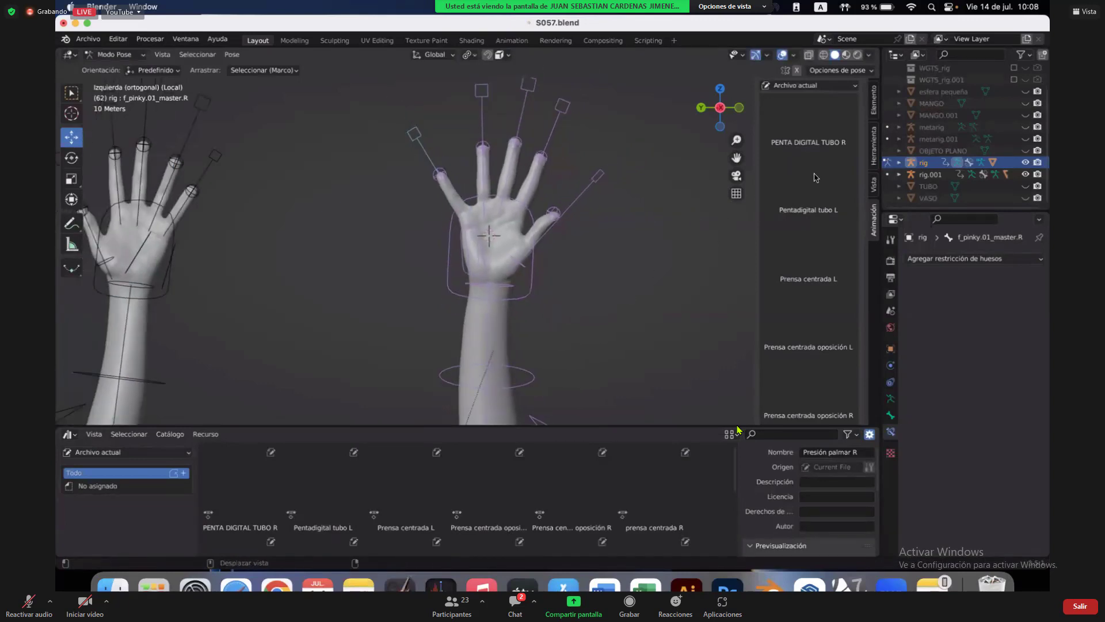
pyautogui.click(817, 148)
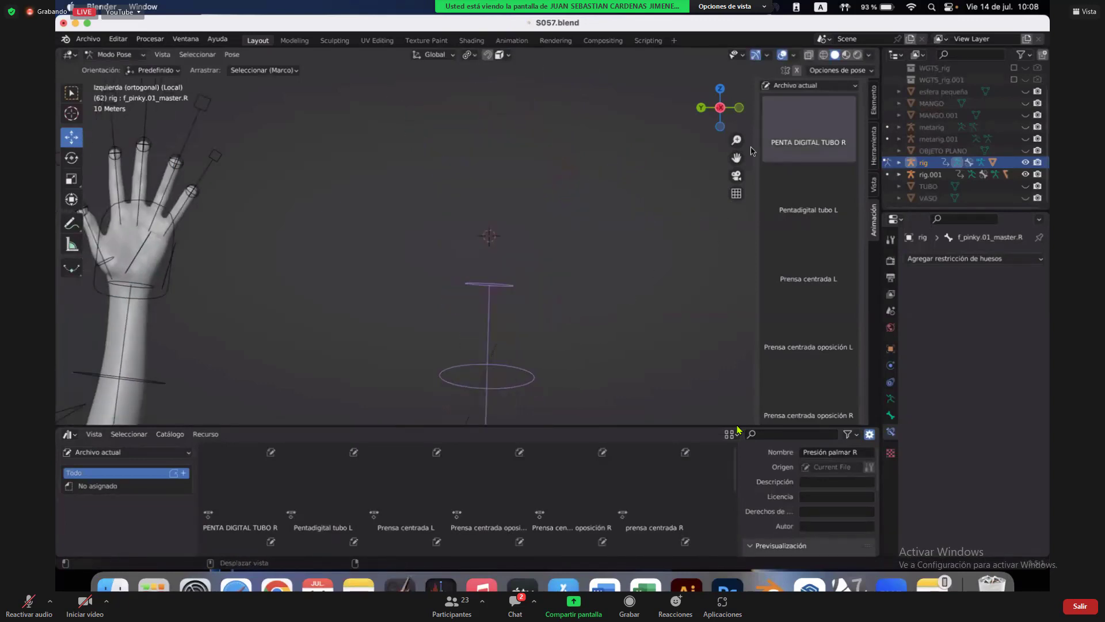
pyautogui.click(720, 89)
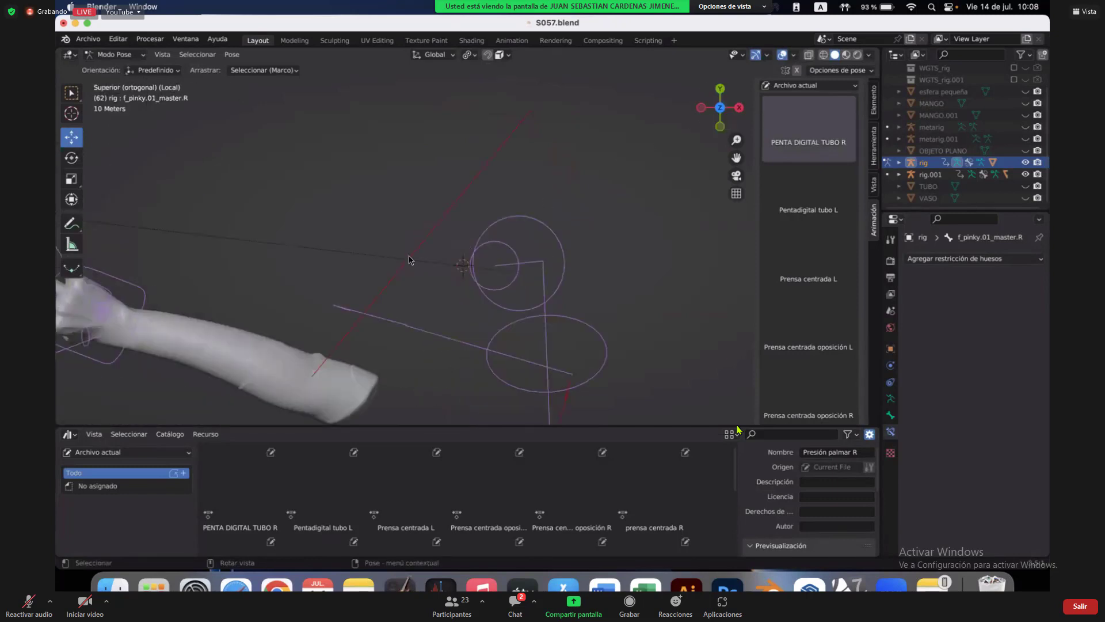
# Switch to the Front orthographic view and frame the right arm holding the PENTA DIGITAL TUBO R pose.
pyautogui.scroll(-3, 409, 260)
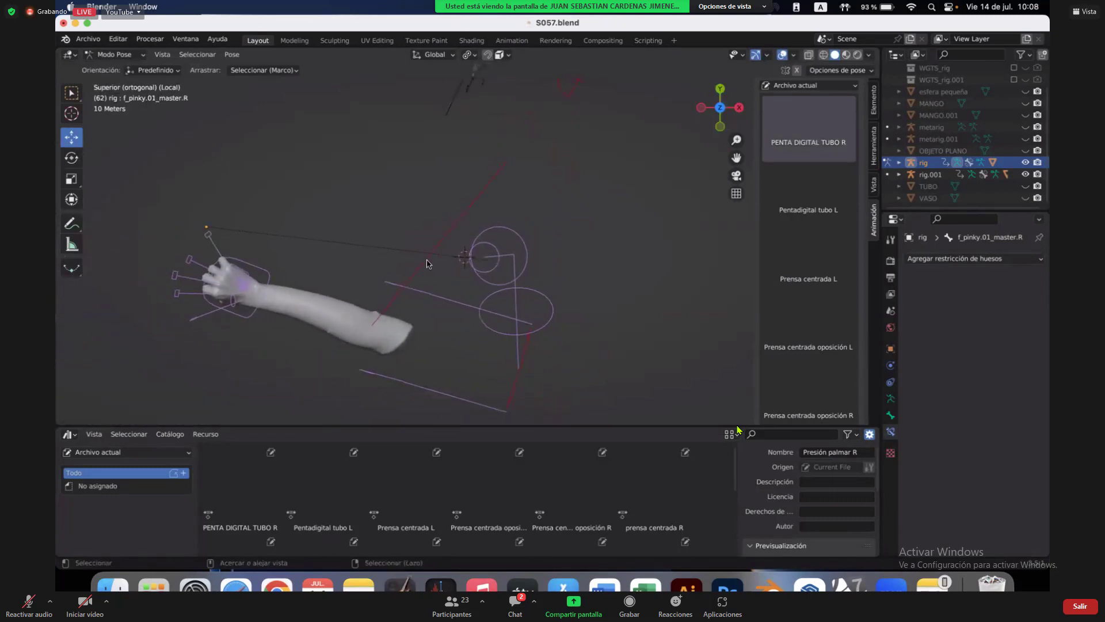
pyautogui.scroll(3, 426, 264)
pyautogui.hscroll(-4, 460, 285)
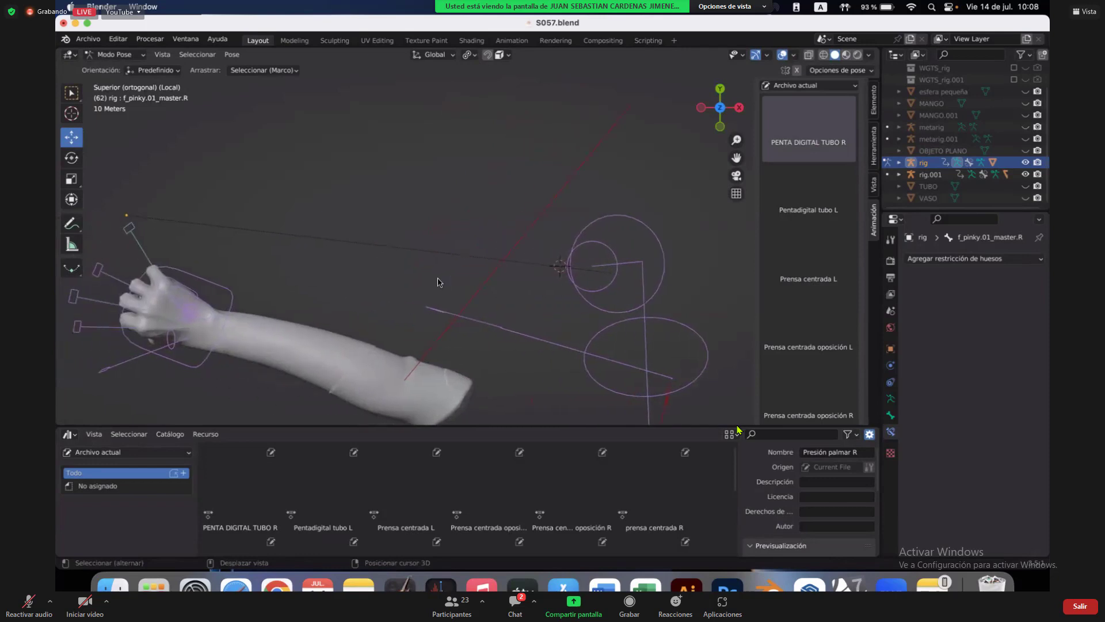
pyautogui.keyDown('shift'); pyautogui.hscroll(-3, 438, 282); pyautogui.keyUp('shift')
pyautogui.scroll(5, 439, 279)
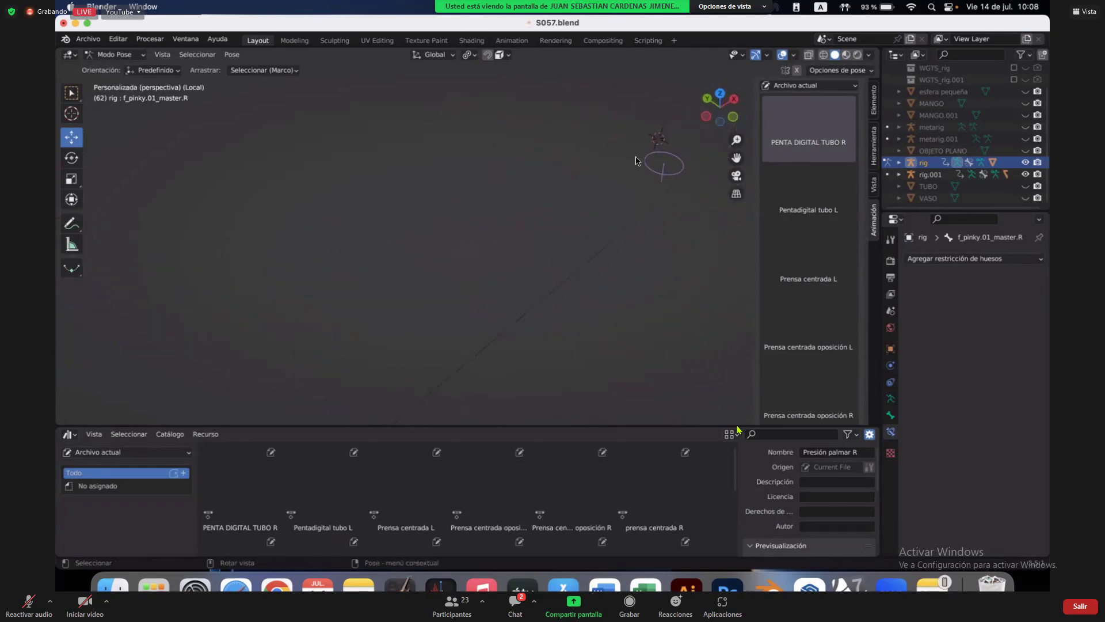
pyautogui.click(733, 118)
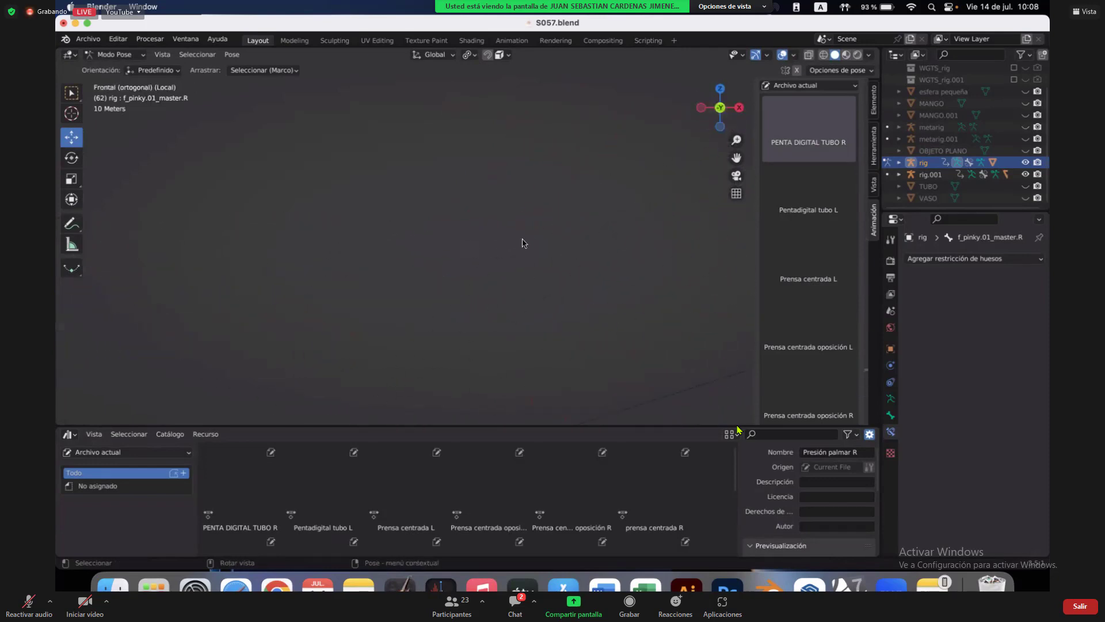
pyautogui.scroll(-5, 520, 242)
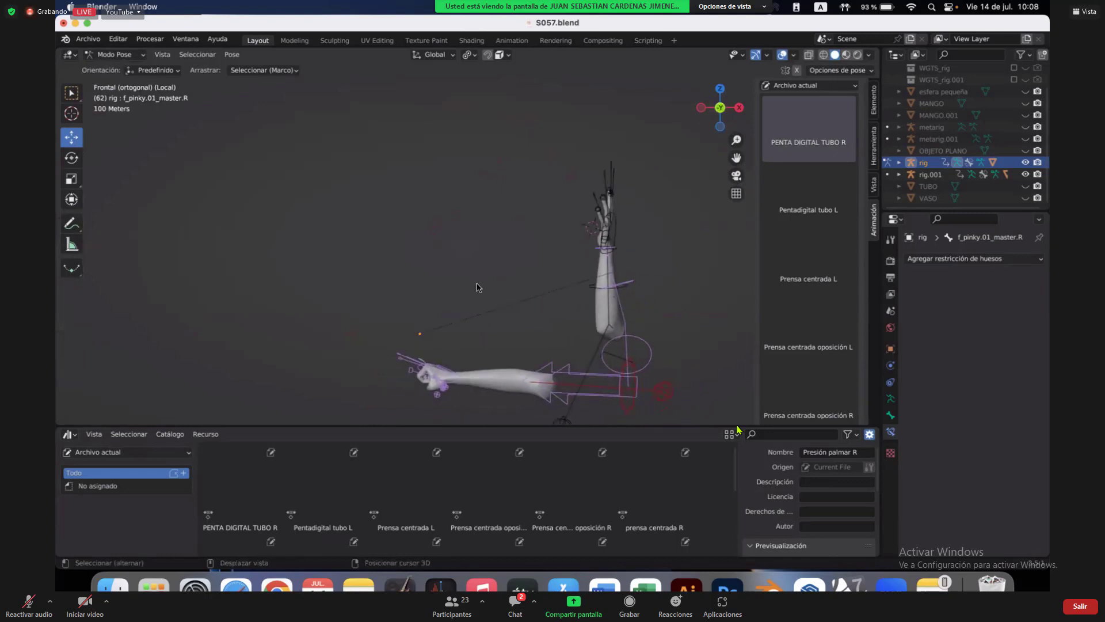
pyautogui.keyDown('shift'); pyautogui.scroll(-5, 476, 287); pyautogui.keyUp('shift')
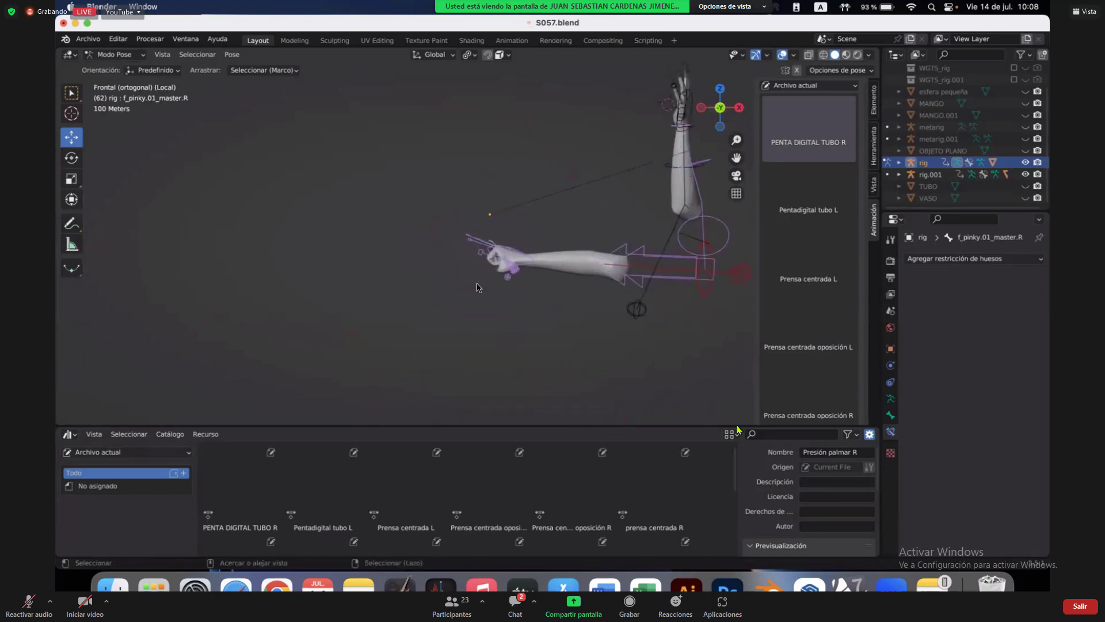
pyautogui.hscroll(5, 477, 287)
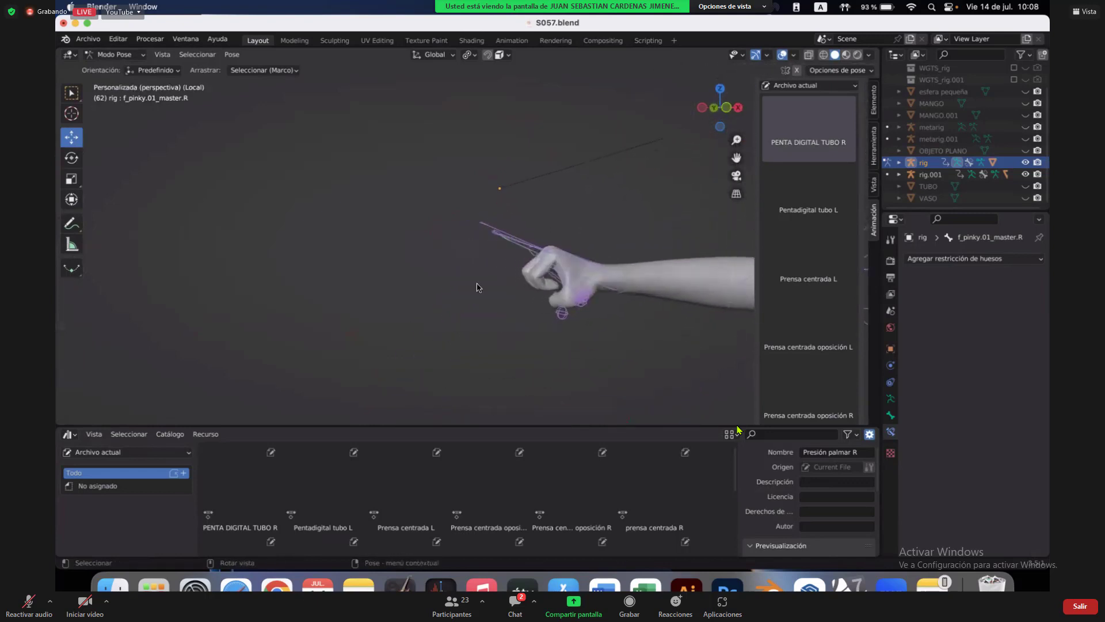
# Examine the right hand's tube grip pose from the knuckles around to the pinky side.
pyautogui.hscroll(5, 477, 287)
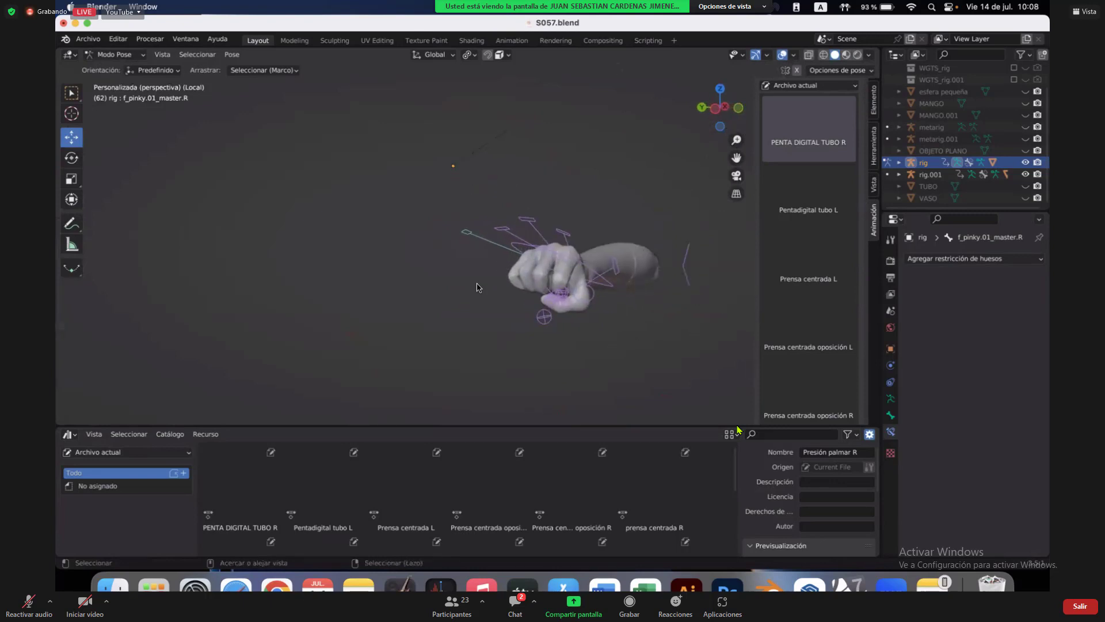
pyautogui.keyDown('ctrl'); pyautogui.scroll(5, 477, 287); pyautogui.keyUp('ctrl')
pyautogui.keyDown('shift'); pyautogui.scroll(-2, 534, 284); pyautogui.keyUp('shift')
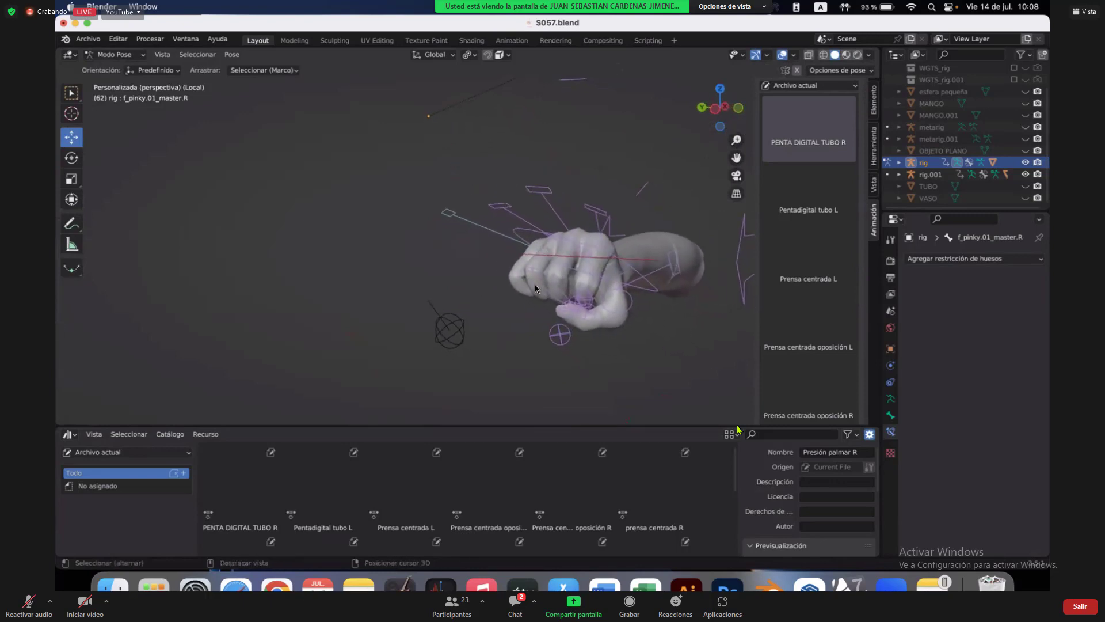
pyautogui.hscroll(10, 535, 288)
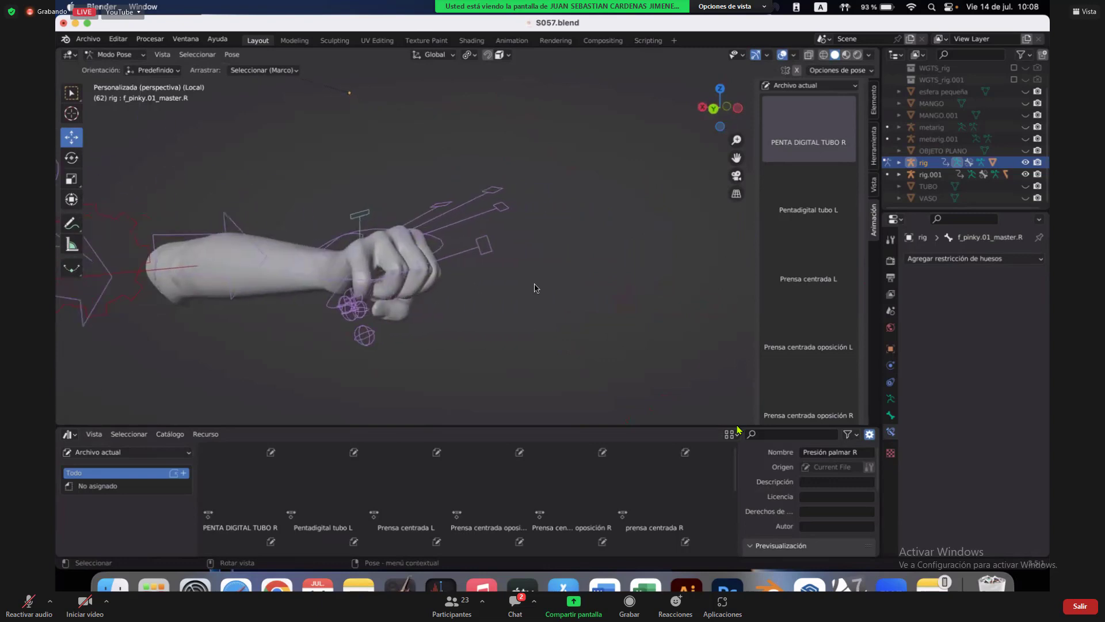
pyautogui.hscroll(10, 534, 288)
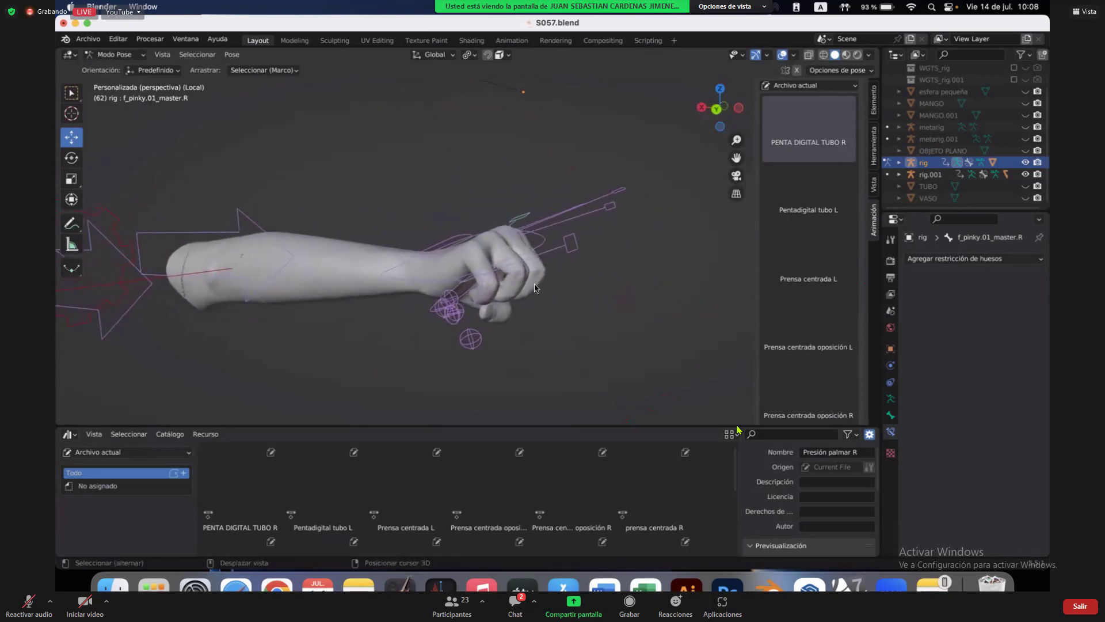
pyautogui.hscroll(5, 534, 288)
pyautogui.keyDown('ctrl'); pyautogui.scroll(4, 534, 288); pyautogui.keyUp('ctrl')
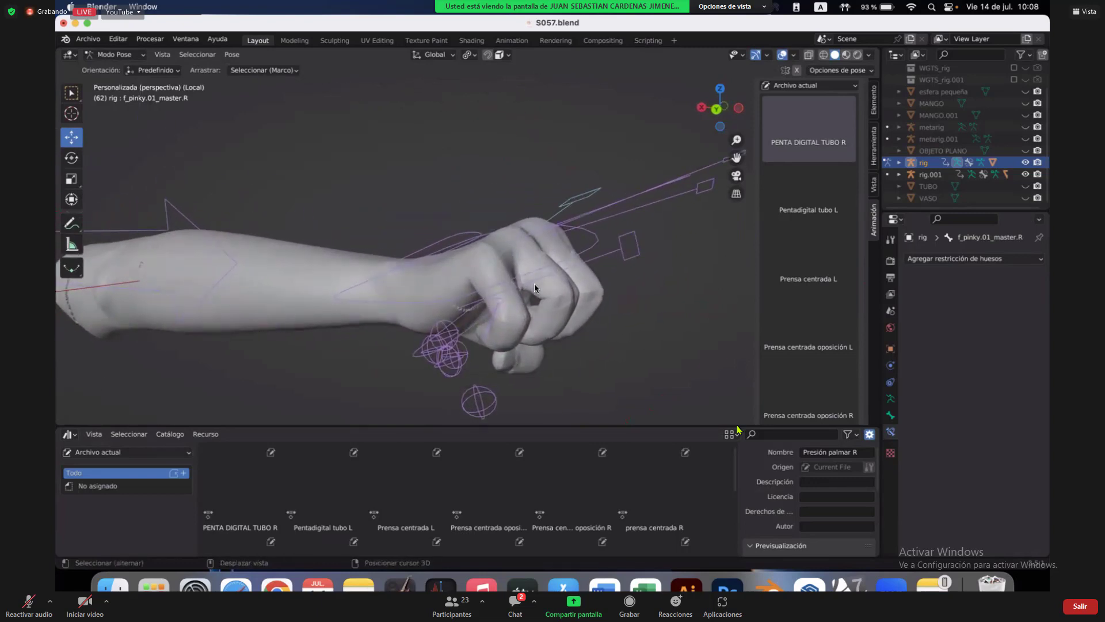
pyautogui.keyDown('shift'); pyautogui.scroll(-3, 534, 283); pyautogui.keyUp('shift')
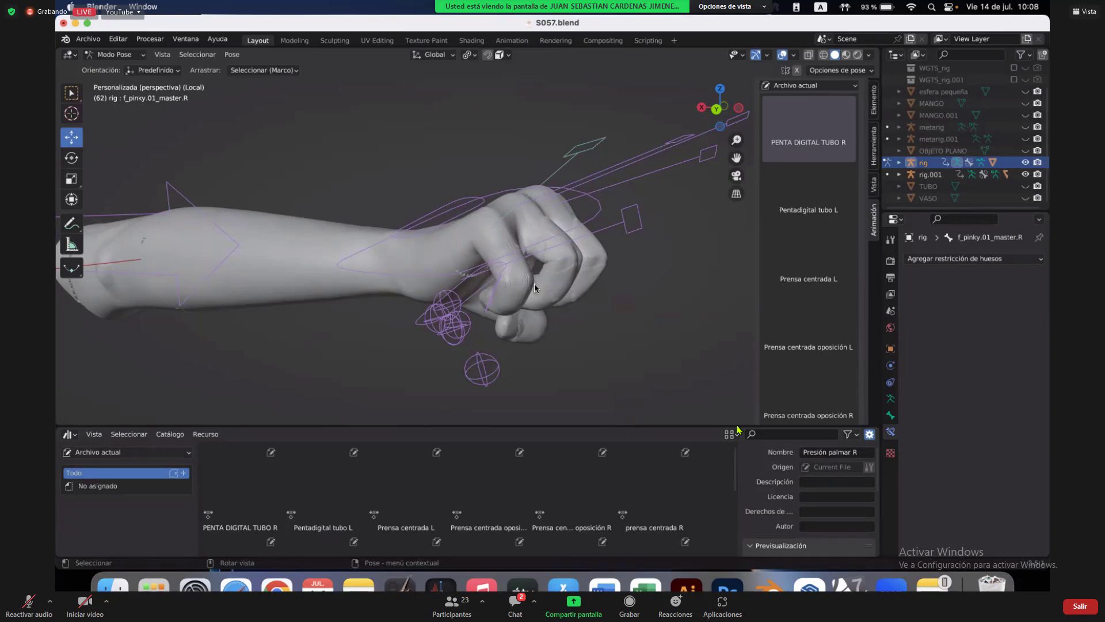
# Compare the flexed fingers and thumb of the right hand from the front of the knuckles and the pinky side.
pyautogui.hscroll(5, 534, 284)
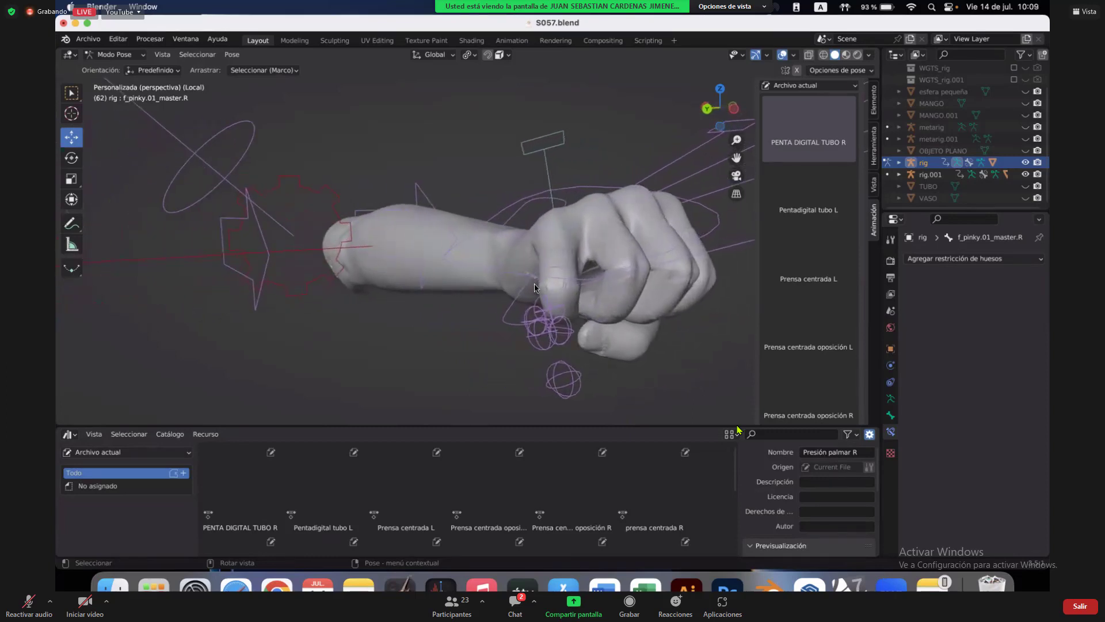
pyautogui.hscroll(5, 510, 279)
pyautogui.hscroll(-5, 510, 278)
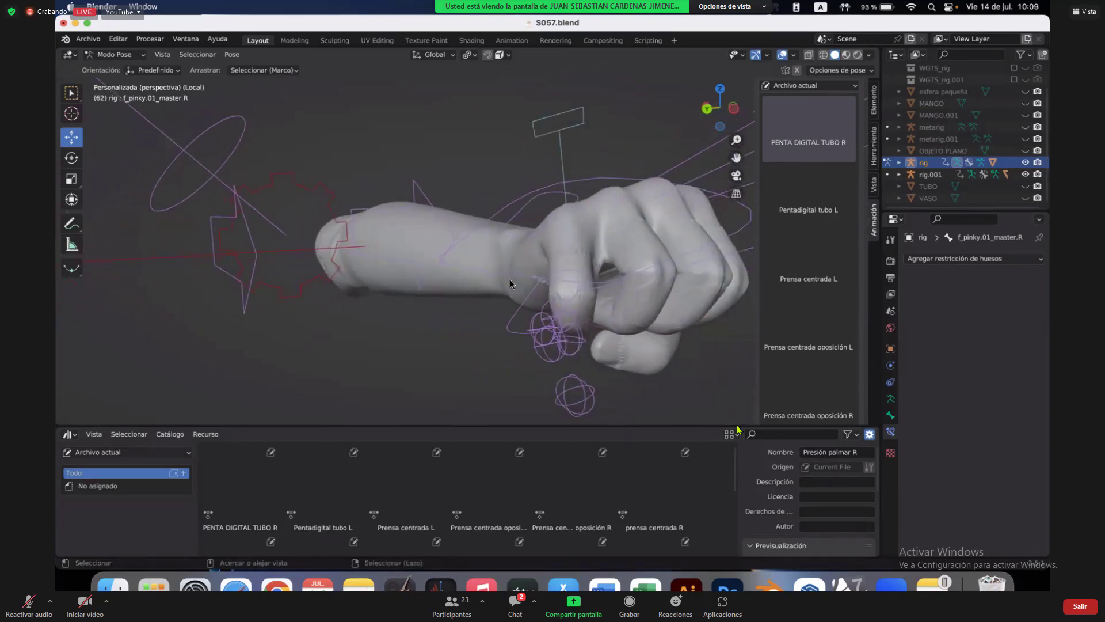
pyautogui.hscroll(10, 592, 297)
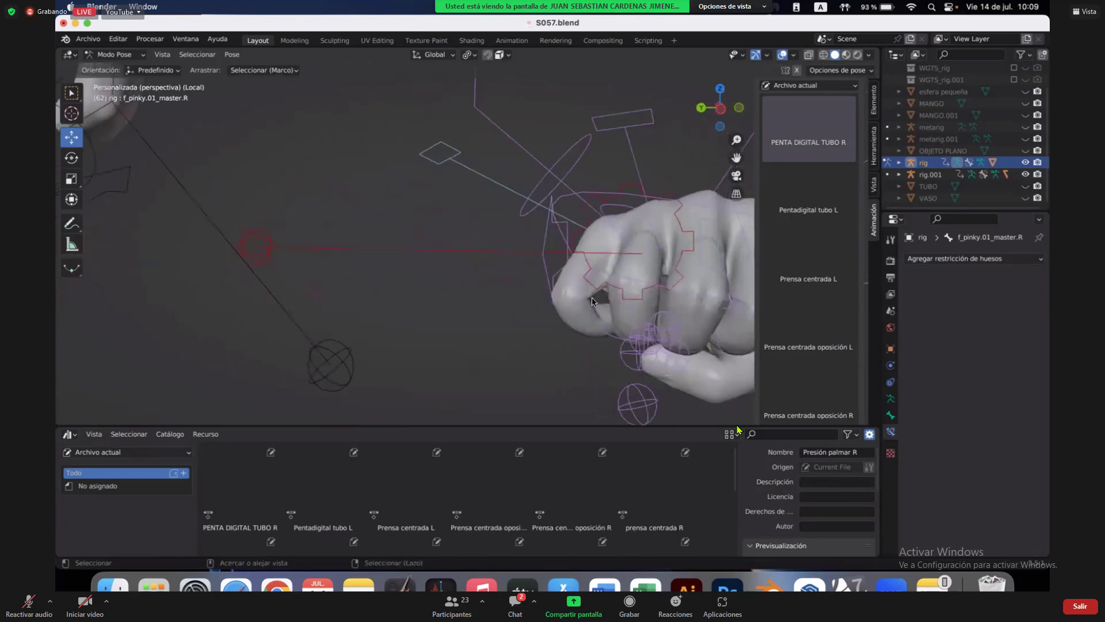
pyautogui.hscroll(5, 591, 297)
pyautogui.hscroll(-5, 591, 297)
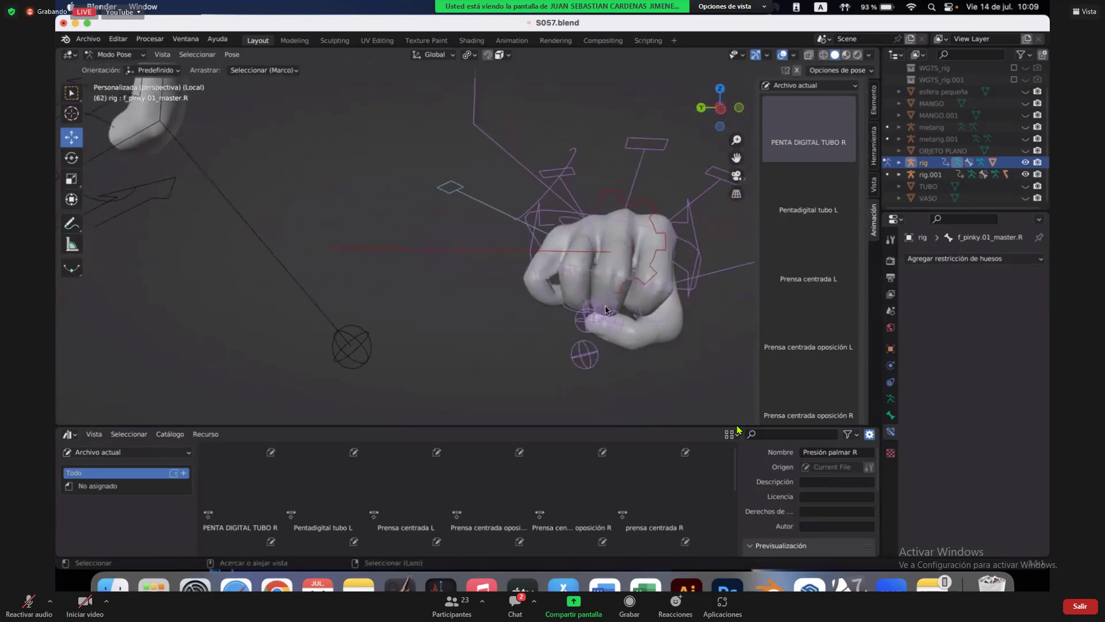
pyautogui.hscroll(5, 607, 305)
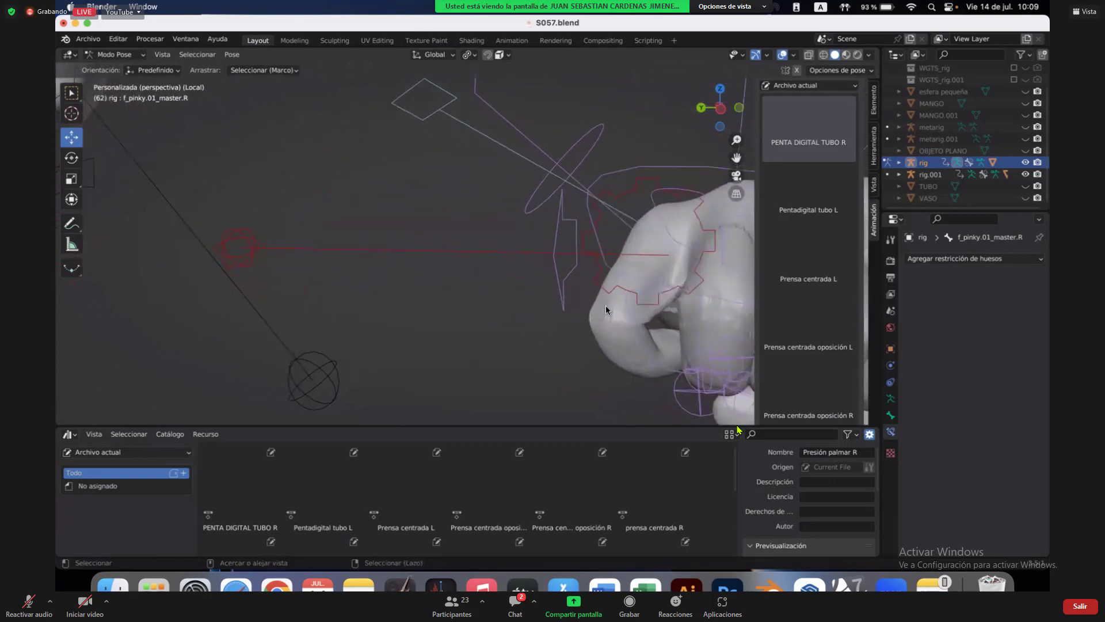
pyautogui.hscroll(-5, 606, 305)
pyautogui.hscroll(3, 606, 305)
pyautogui.hscroll(5, 592, 302)
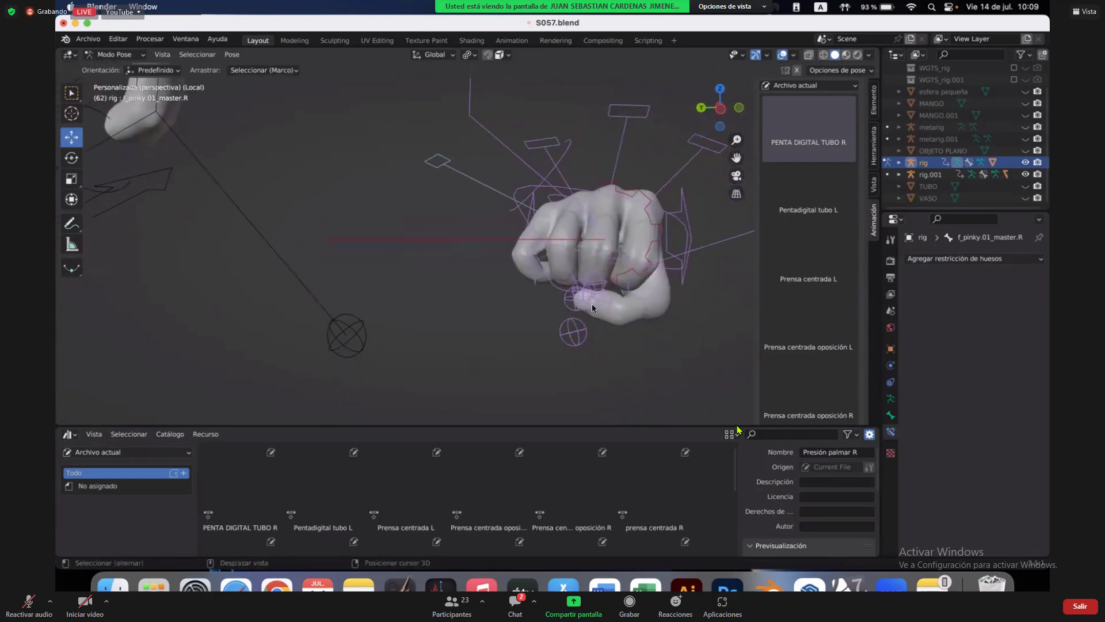
pyautogui.hscroll(5, 591, 303)
pyautogui.hscroll(5, 592, 303)
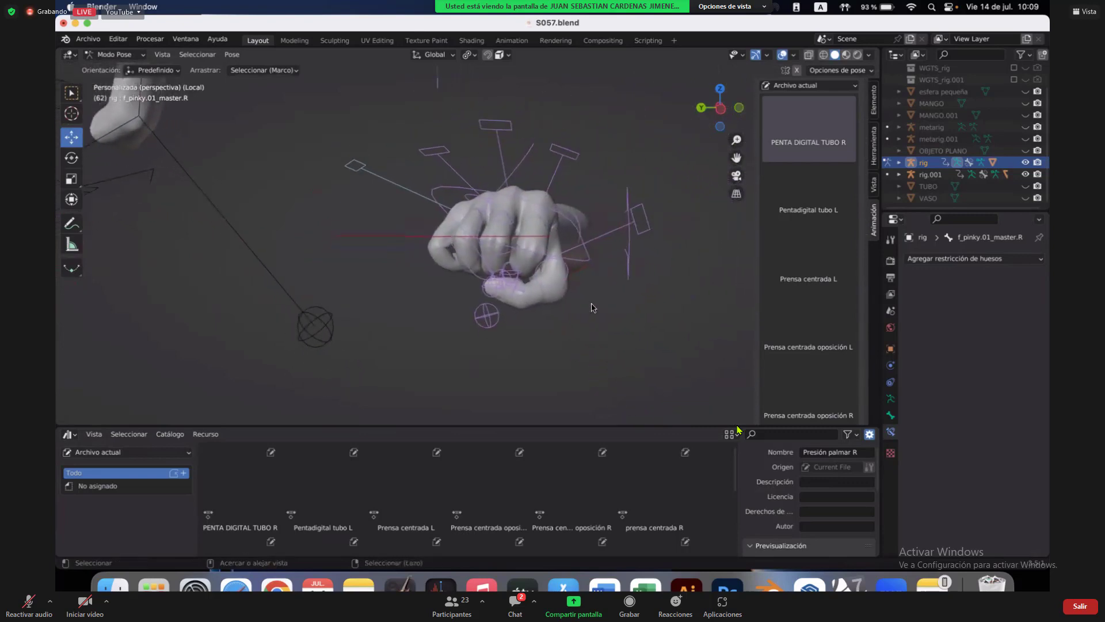
pyautogui.hscroll(5, 593, 307)
pyautogui.scroll(5, 593, 307)
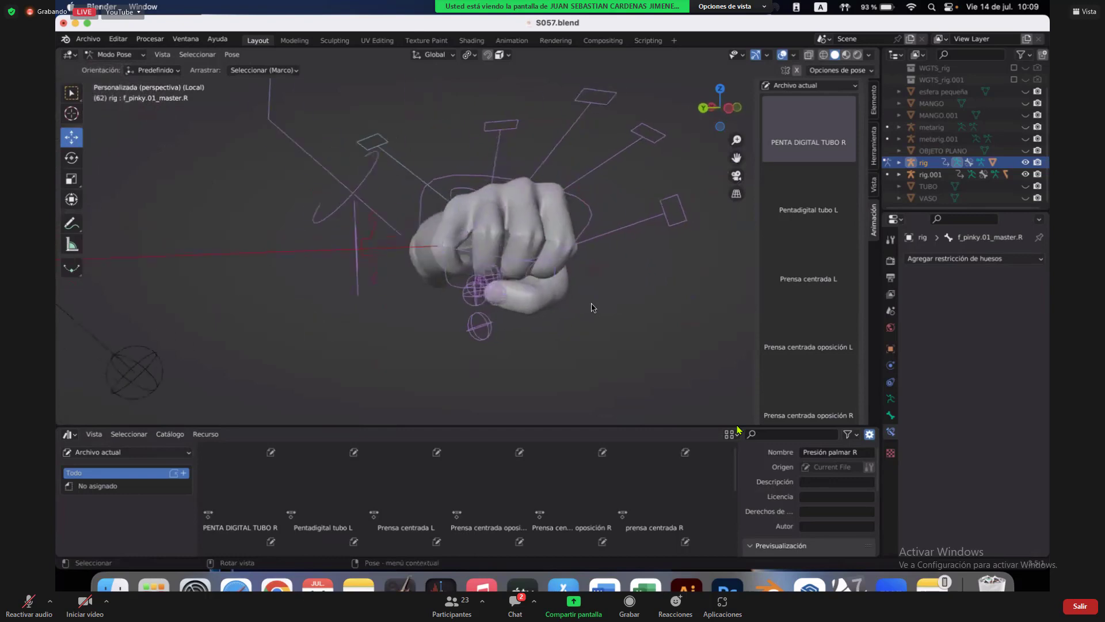
pyautogui.hscroll(10, 592, 307)
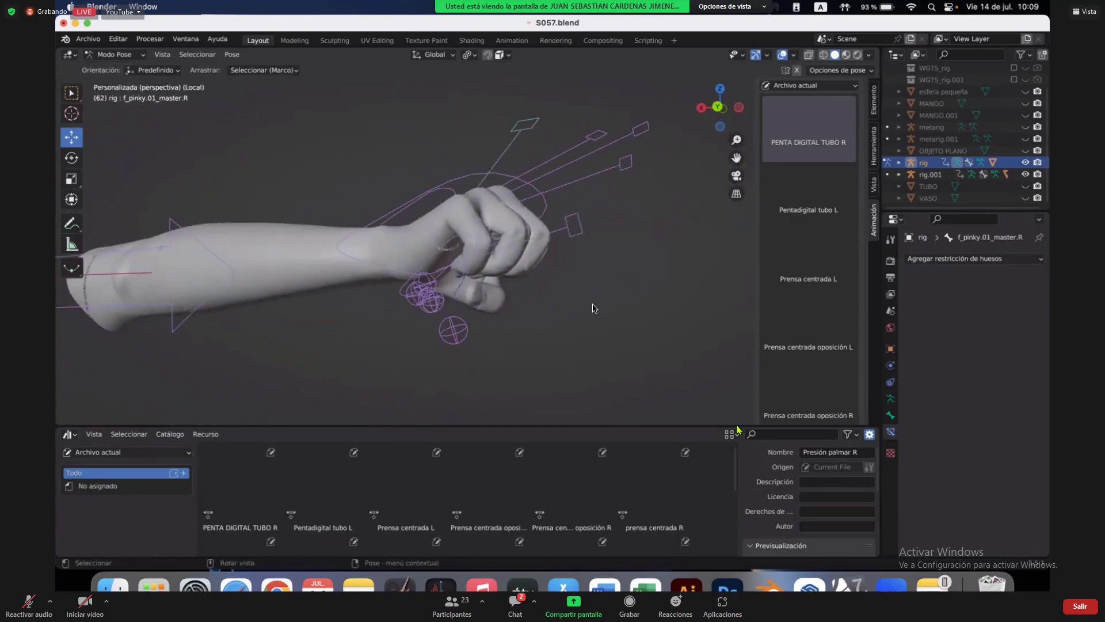
pyautogui.hscroll(5, 594, 308)
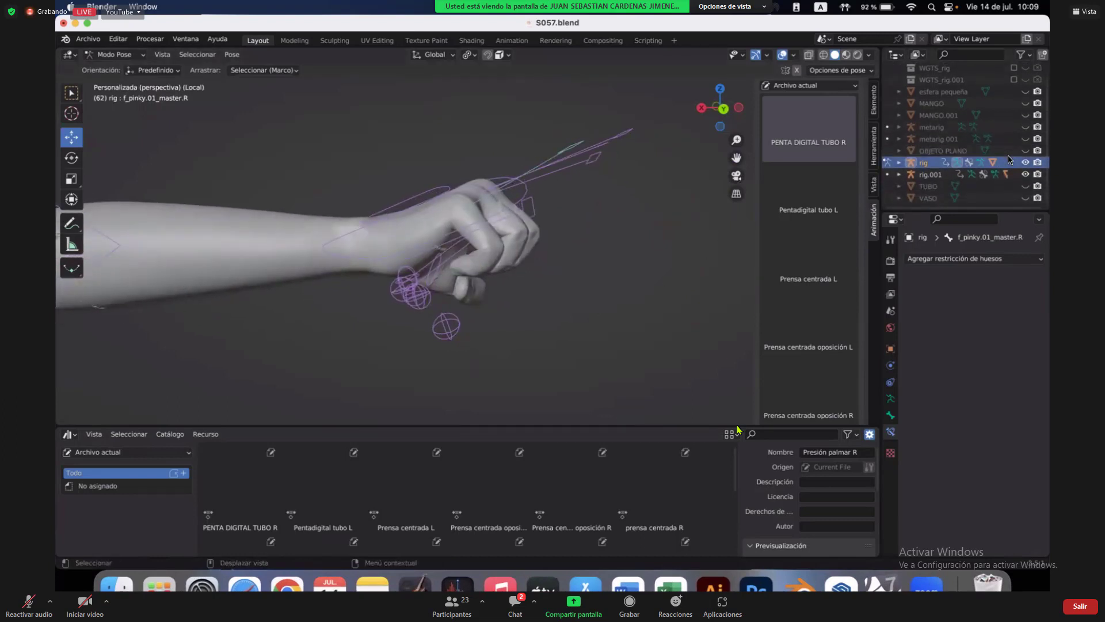
# Show the TUBO object inside the right hand's grip and get a close view of it.
pyautogui.click(1025, 186)
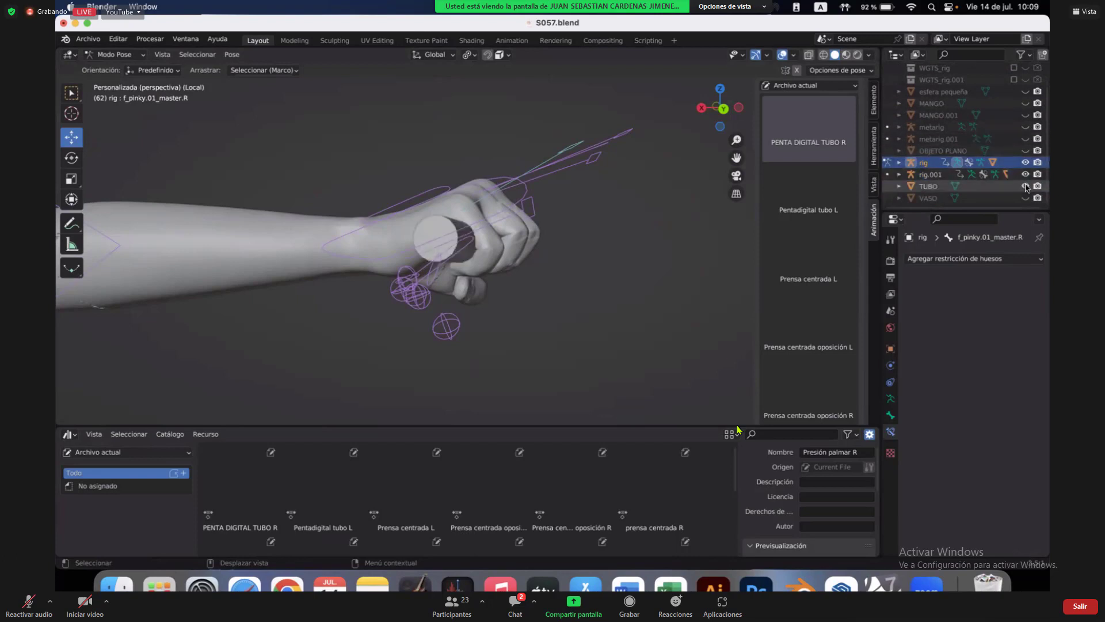
pyautogui.moveTo(564, 231); pyautogui.dragTo(564, 233, button='middle')
pyautogui.keyDown('ctrl'); pyautogui.scroll(5, 564, 232); pyautogui.keyUp('ctrl')
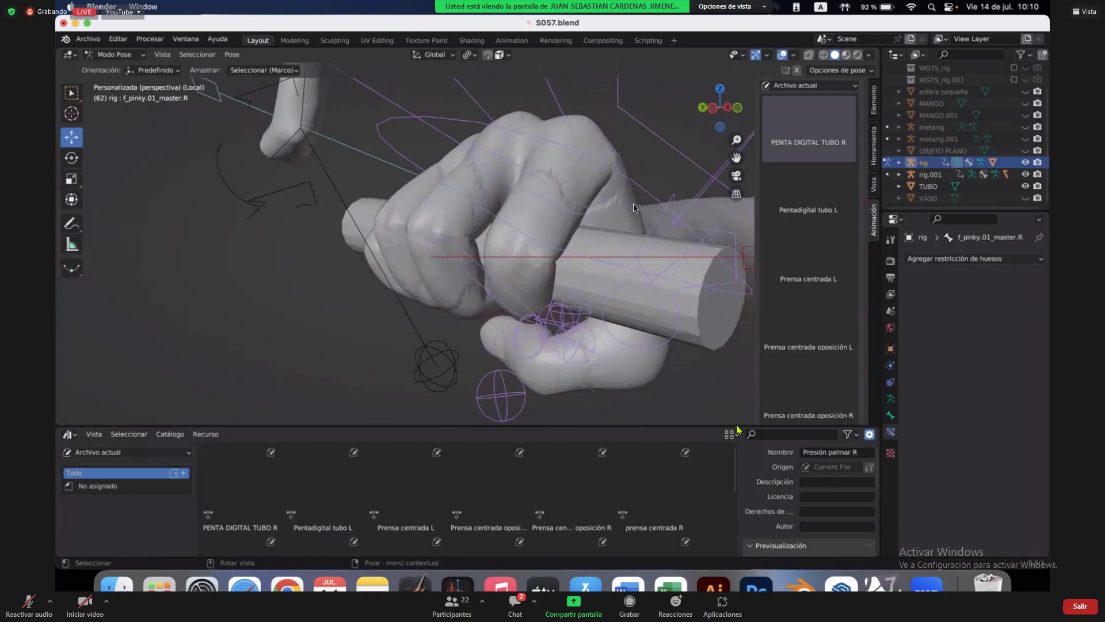
# Examine the grip around the tube from the Left orthographic view and from an angle, and hide the TUBO object.
pyautogui.click(712, 108)
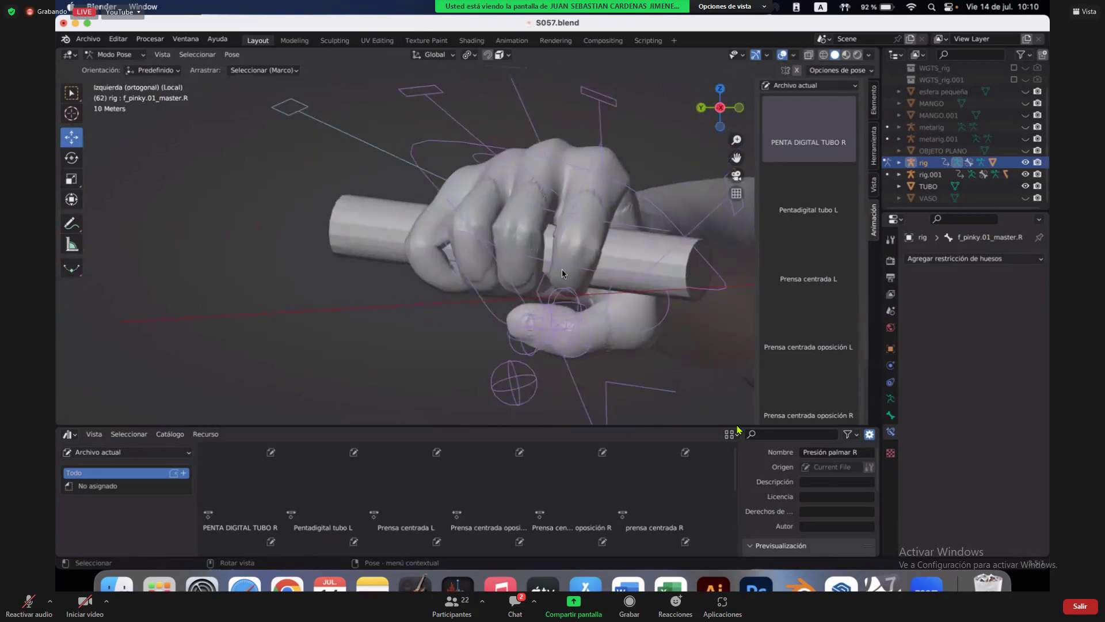
pyautogui.keyDown('ctrl'); pyautogui.scroll(-5, 561, 273); pyautogui.keyUp('ctrl')
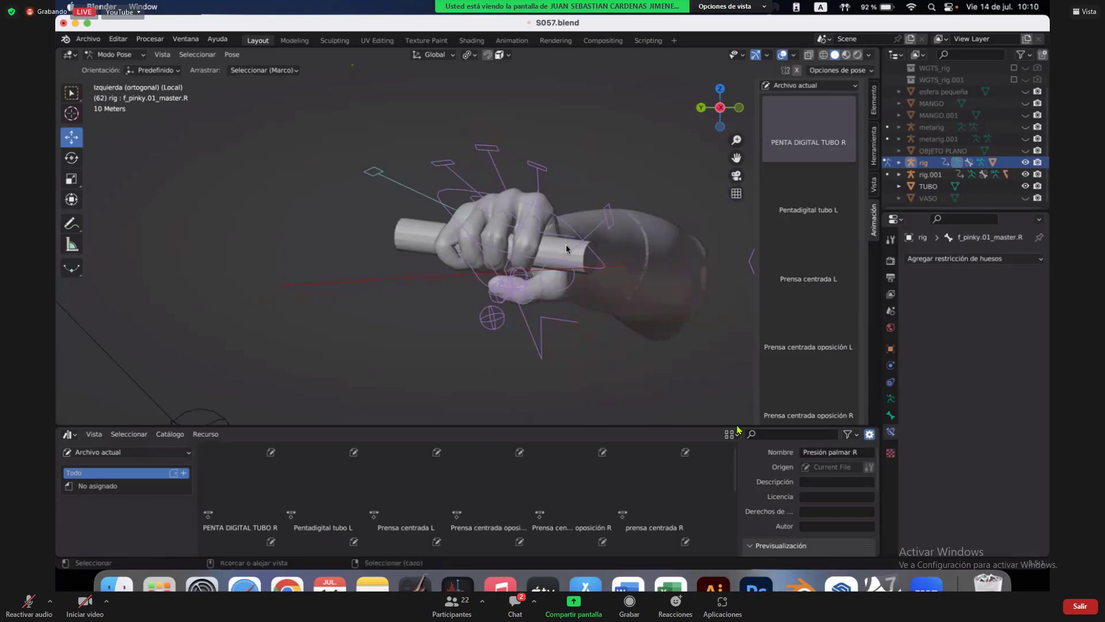
pyautogui.keyDown('ctrl'); pyautogui.moveTo(565, 244); pyautogui.dragTo(565, 219, button='middle'); pyautogui.keyUp('ctrl')
pyautogui.scroll(-1, 565, 244)
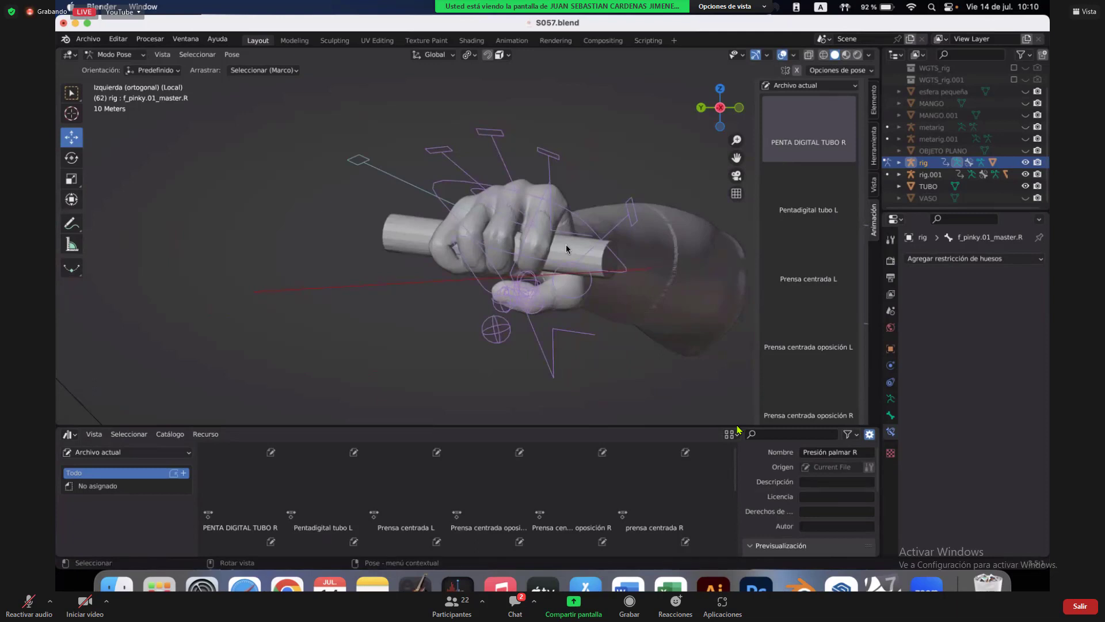
pyautogui.moveTo(568, 243); pyautogui.dragTo(569, 246, button='middle')
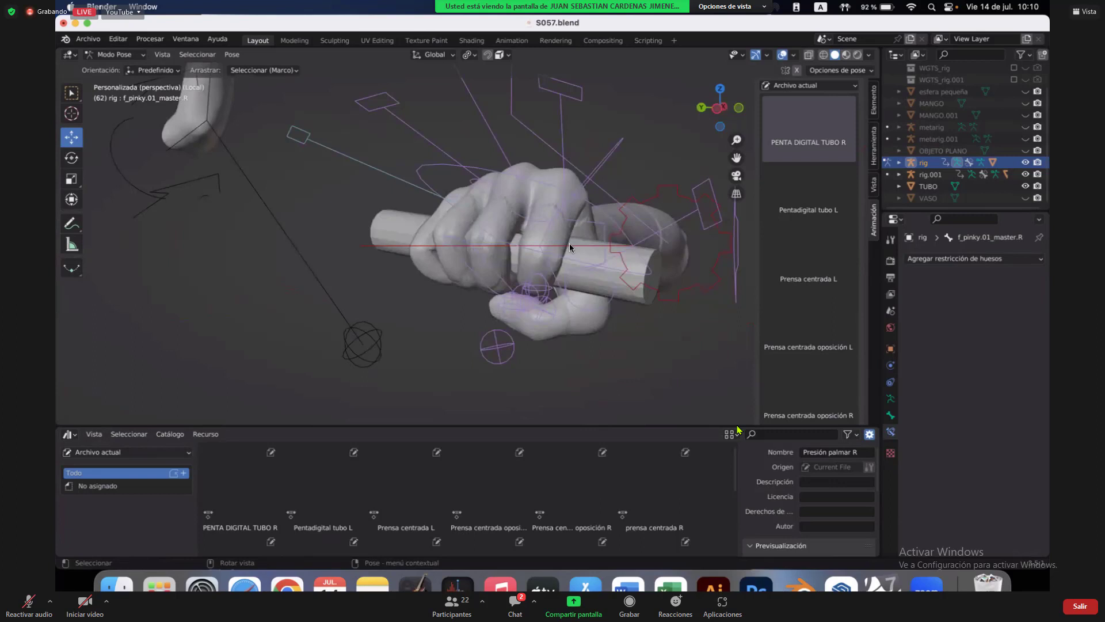
pyautogui.moveTo(569, 243); pyautogui.dragTo(556, 251, button='middle')
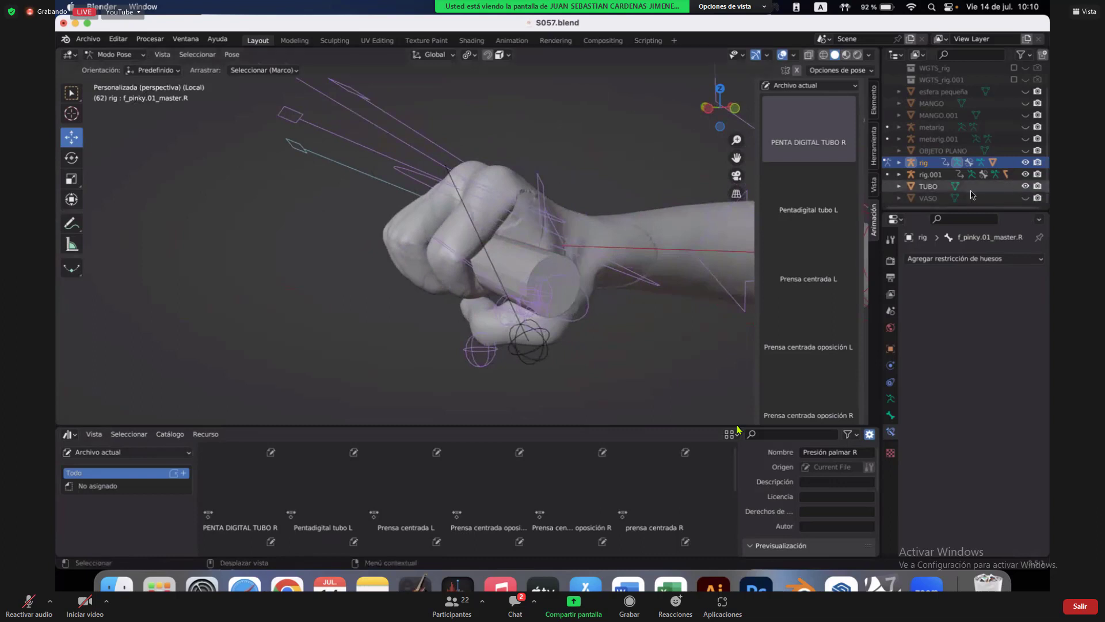
pyautogui.click(1025, 187)
# Apply the Prensa centrada oposición R library pose to the right-hand rig and show OBJETO PLANO between thumb and index finger.
pyautogui.scroll(1, 1015, 180)
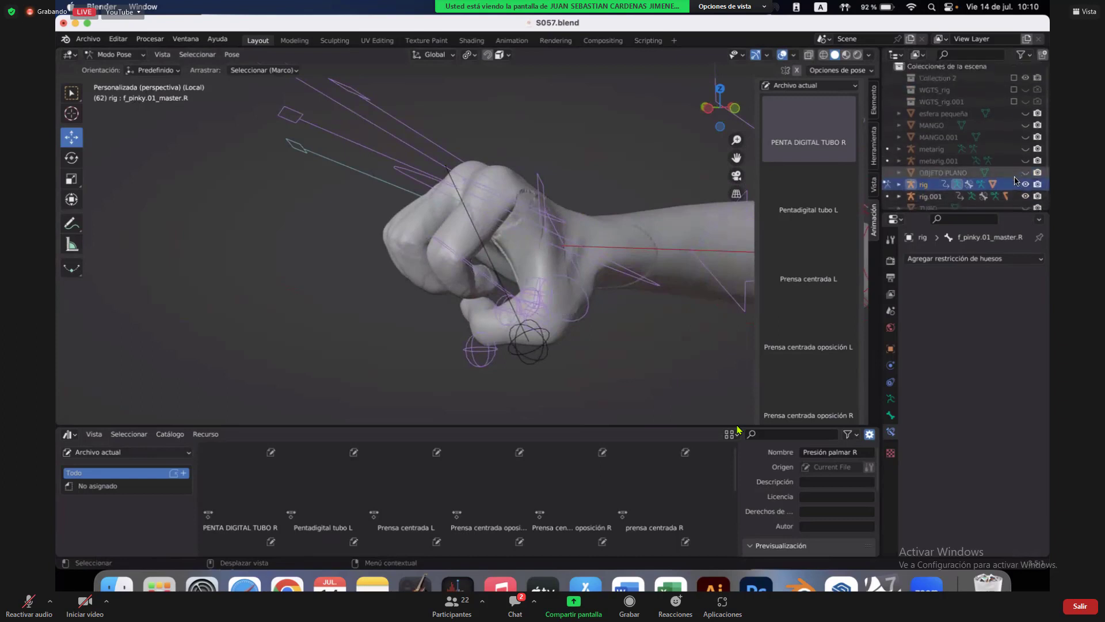
pyautogui.scroll(-1, 816, 291)
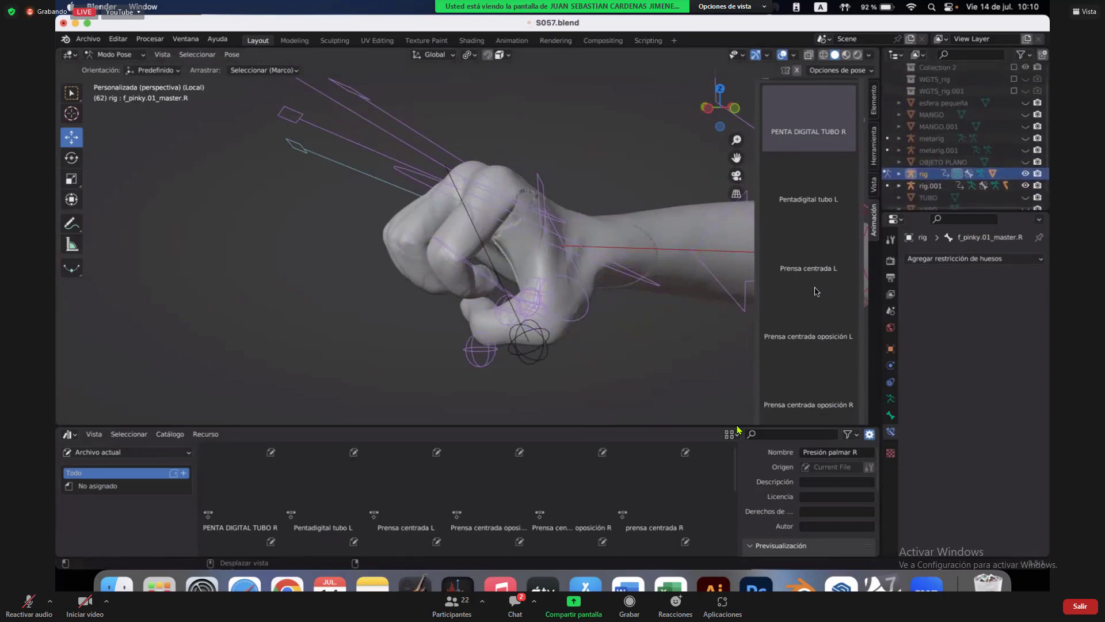
pyautogui.click(807, 386)
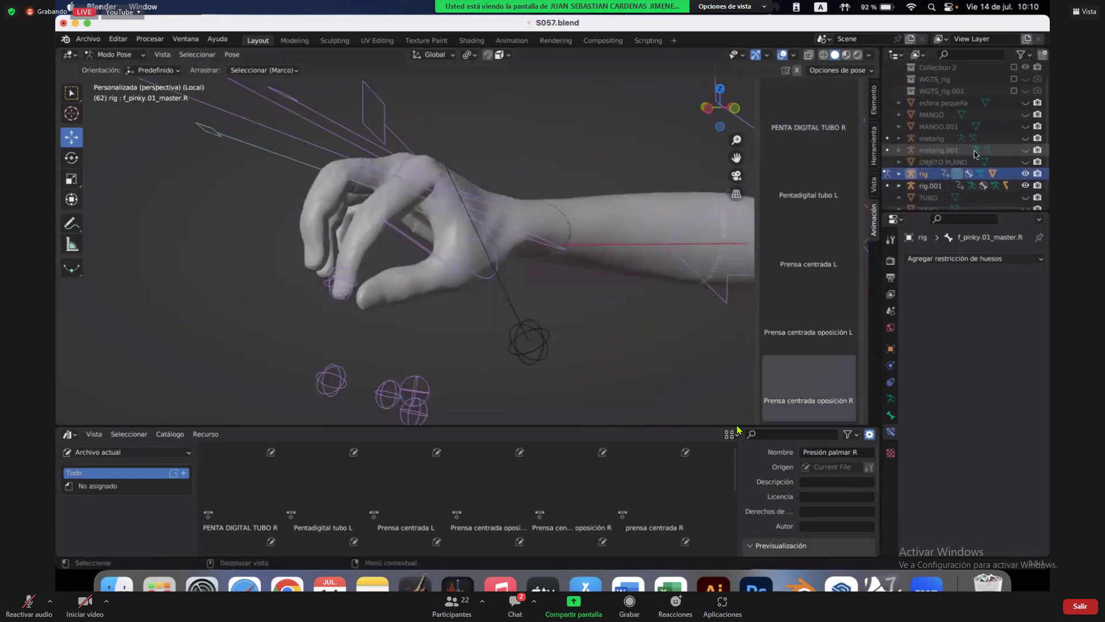
pyautogui.click(1024, 163)
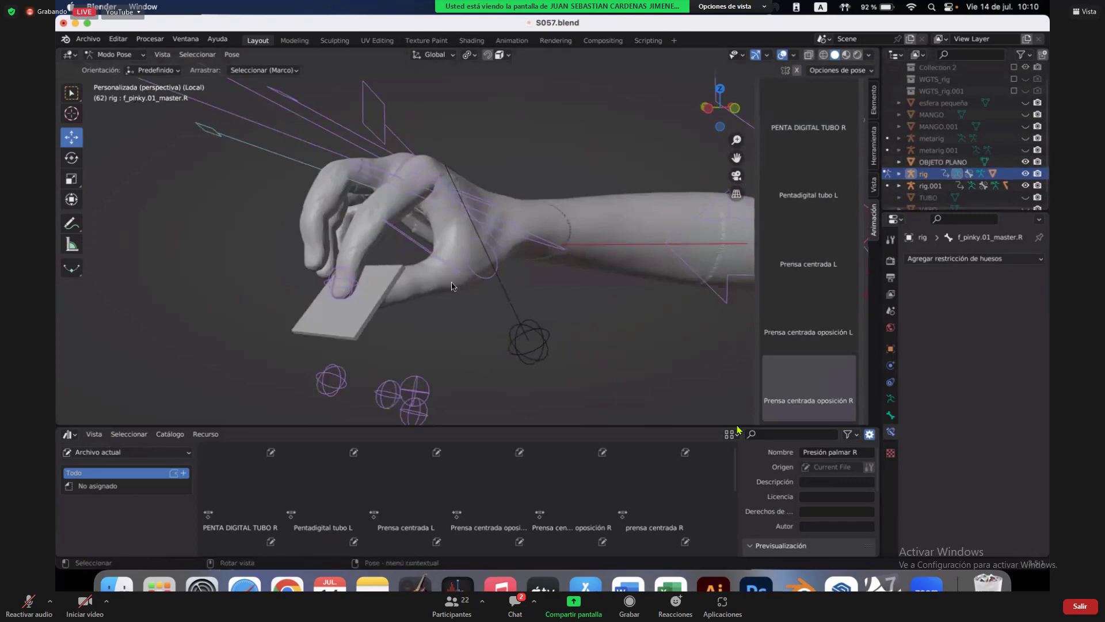
pyautogui.moveTo(448, 290); pyautogui.dragTo(448, 290, button='middle')
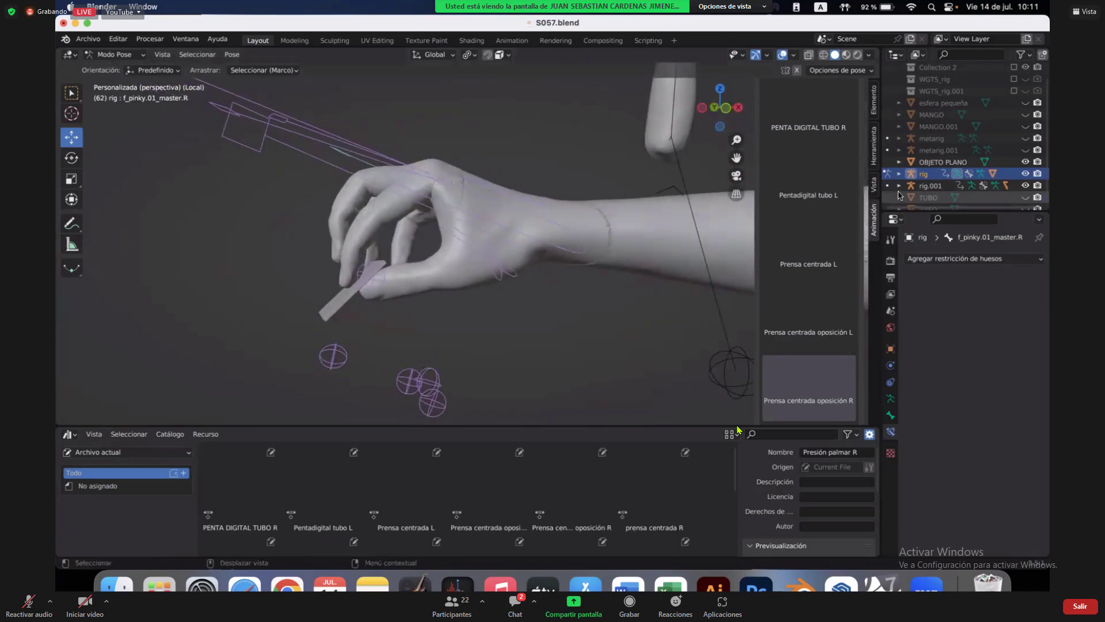
# Examine the right hand's pinch grip on OBJETO PLANO from an angle and from the Left orthographic view.
pyautogui.moveTo(725, 277); pyautogui.dragTo(749, 295, button='middle')
pyautogui.scroll(-6, 763, 309)
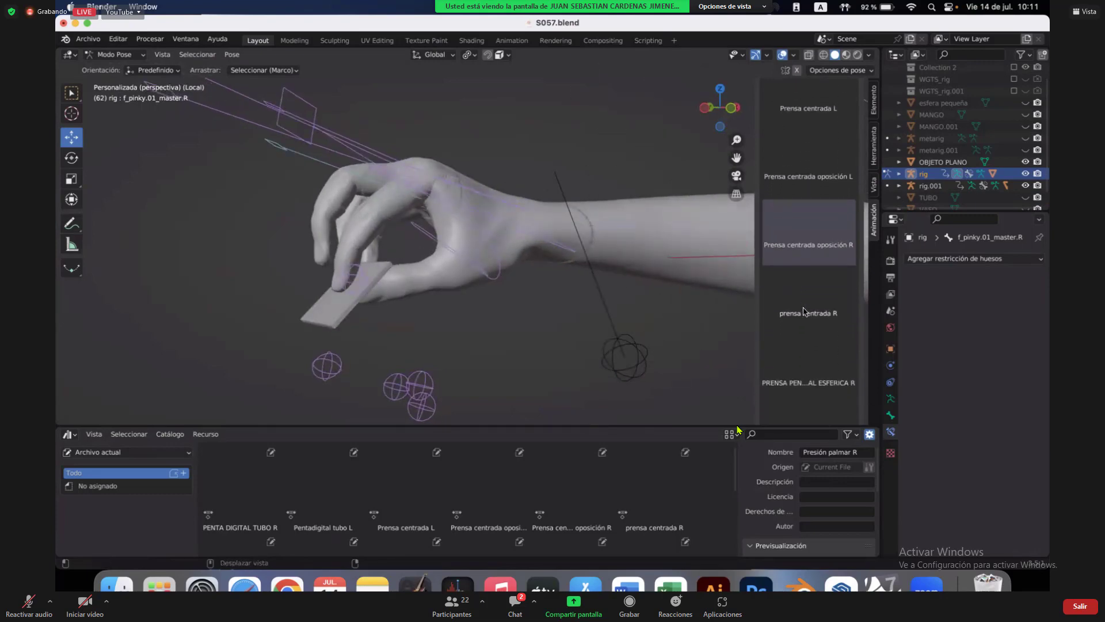
pyautogui.scroll(-4, 804, 310)
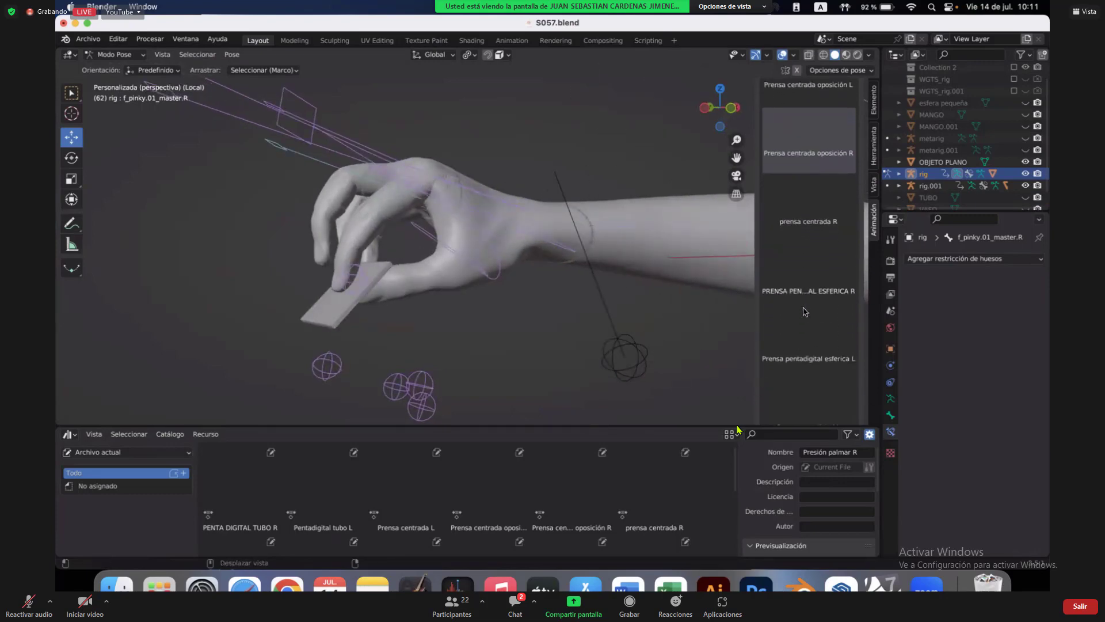
pyautogui.click(703, 112)
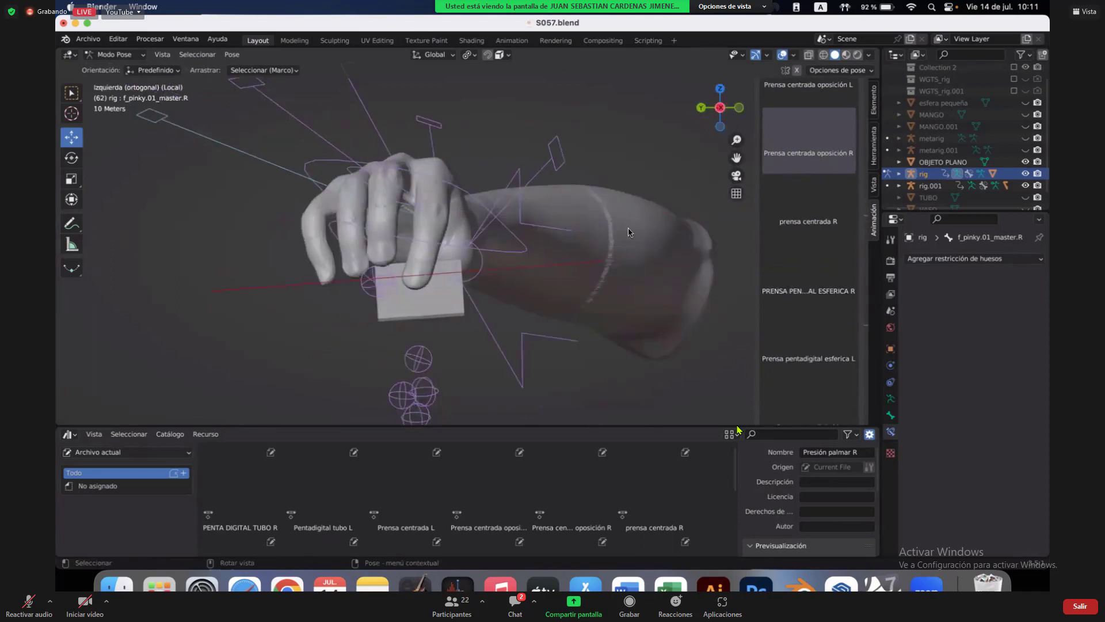
pyautogui.scroll(-6, 629, 232)
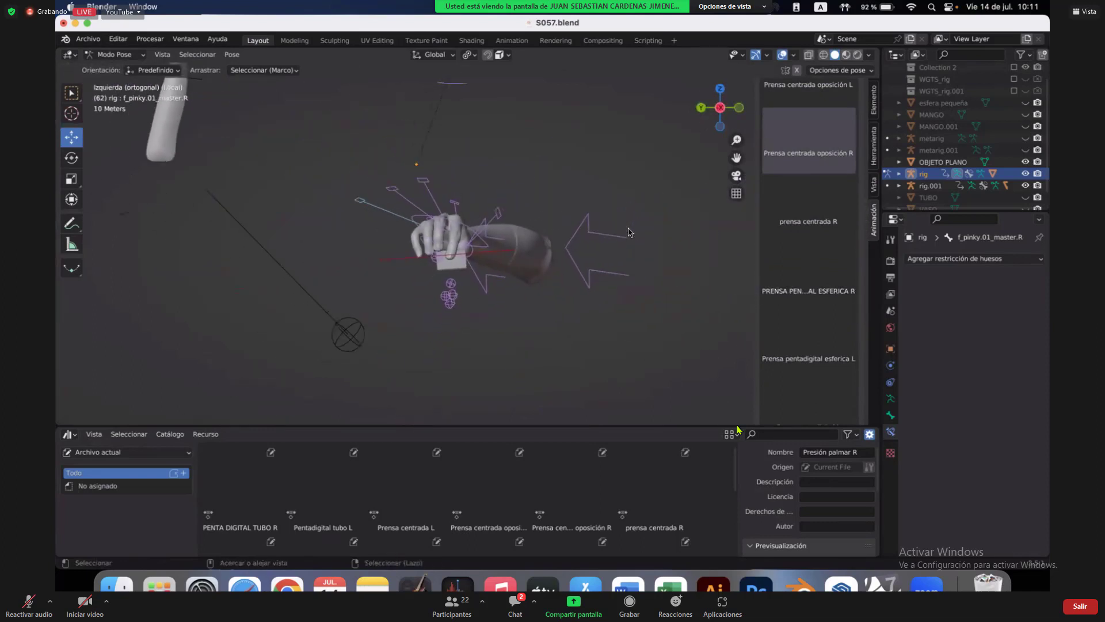
pyautogui.scroll(-1, 629, 232)
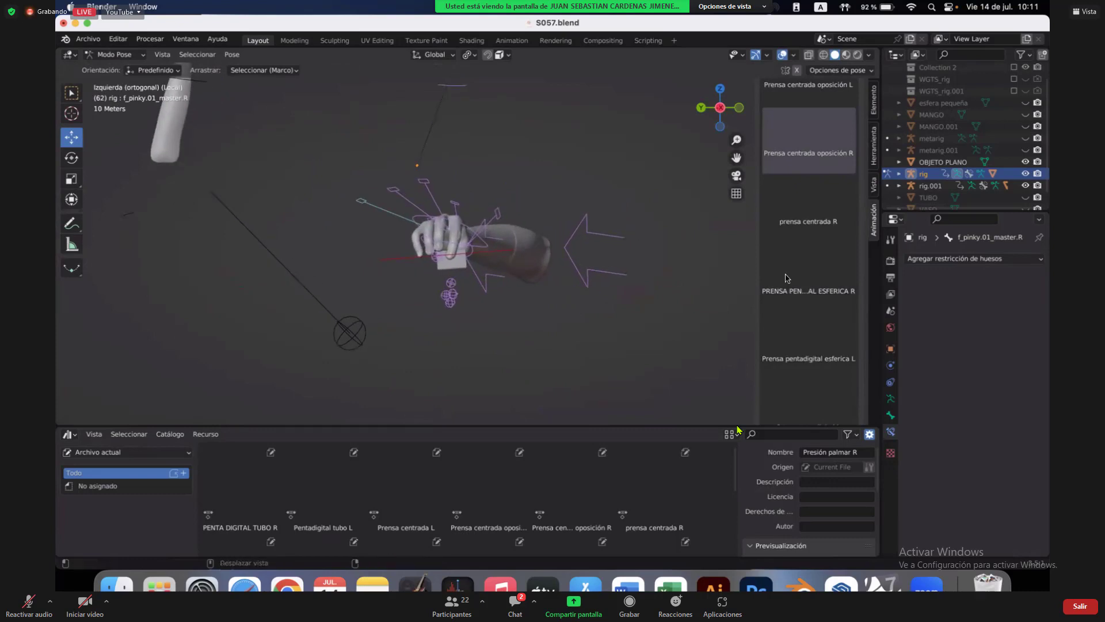
# Apply the PRENSA TETRADIGITAL R library pose to the right-hand rig and frame the selected bones.
pyautogui.scroll(-5, 787, 280)
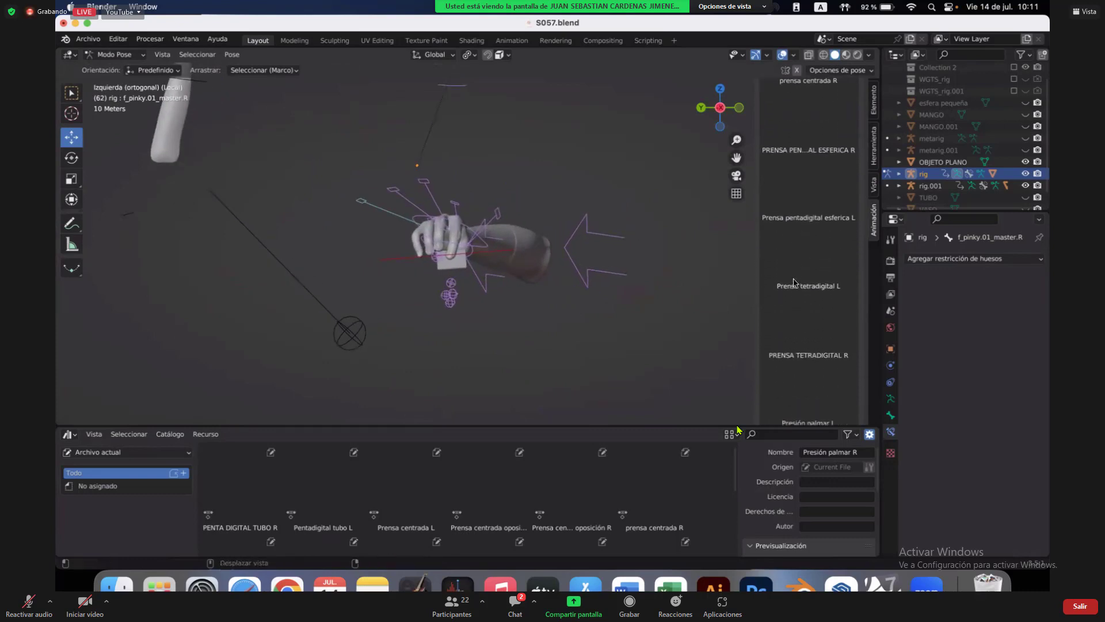
pyautogui.scroll(-1, 793, 282)
pyautogui.click(821, 342)
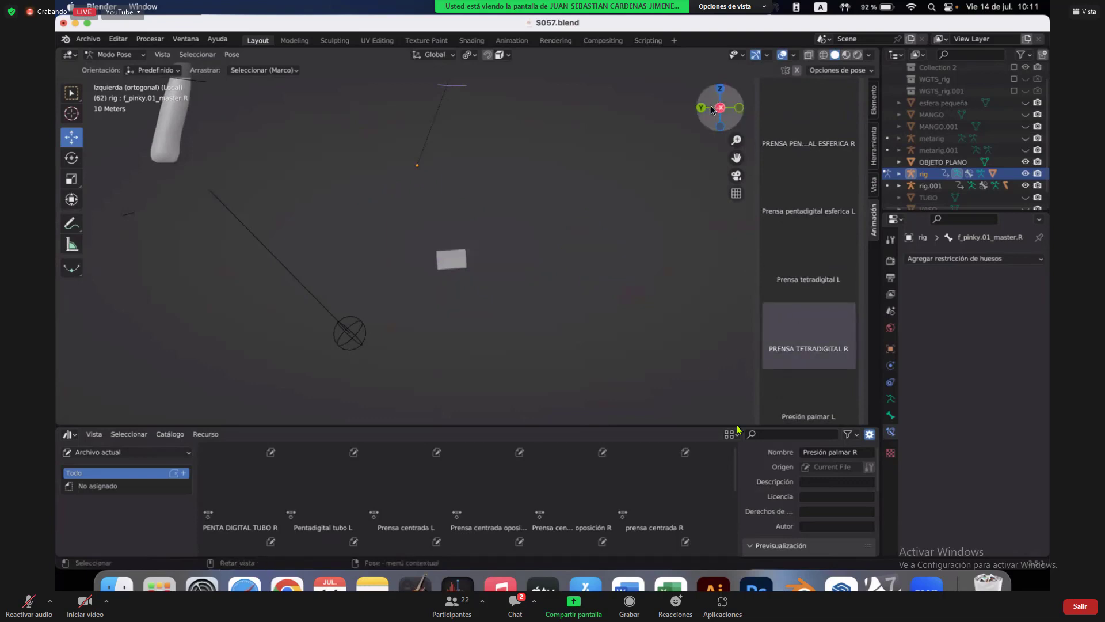
pyautogui.moveTo(725, 113)
pyautogui.mouseDown()
pyautogui.moveTo(713, 121)
pyautogui.moveTo(730, 128)
pyautogui.mouseUp()
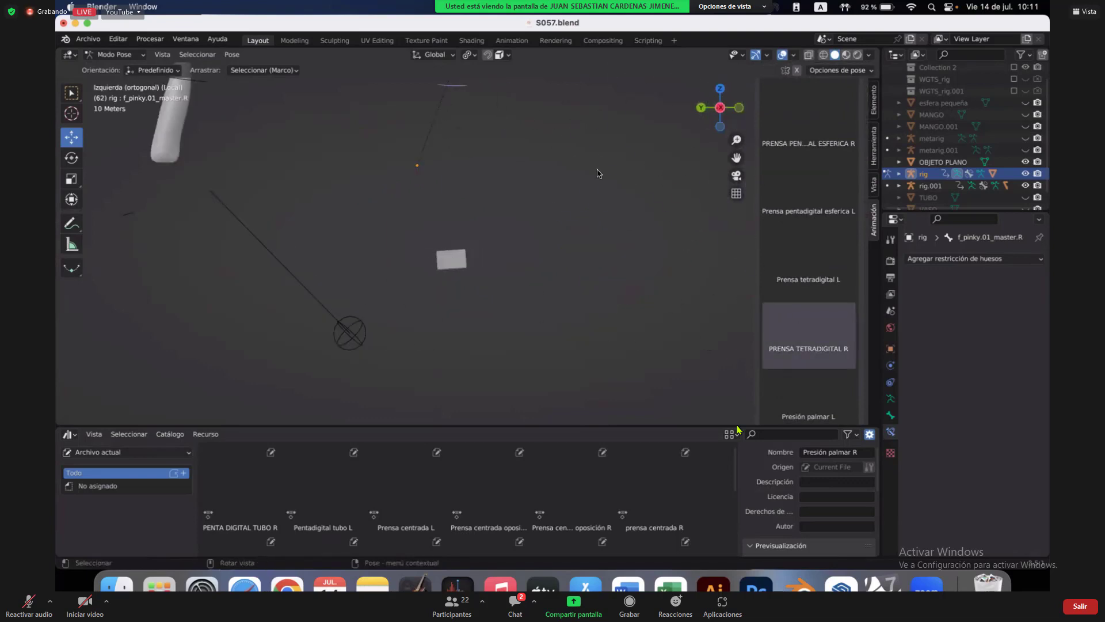
pyautogui.scroll(2, 589, 186)
pyautogui.scroll(-5, 588, 186)
pyautogui.keyDown('shift'); pyautogui.scroll(5, 589, 186); pyautogui.keyUp('shift')
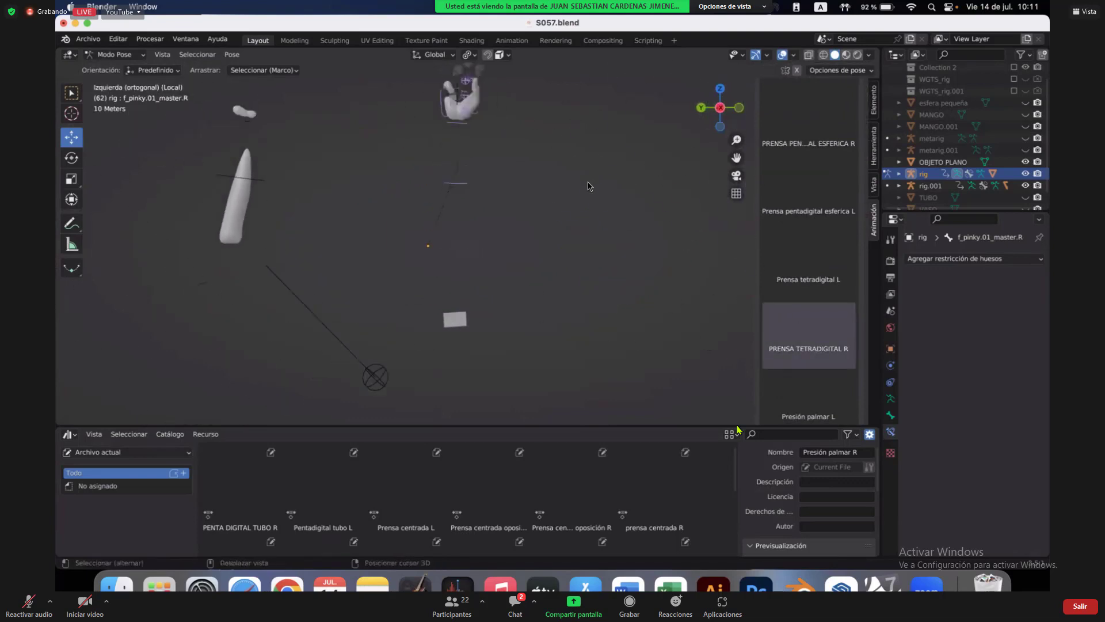
pyautogui.keyDown('shift'); pyautogui.scroll(2, 589, 186); pyautogui.keyUp('shift')
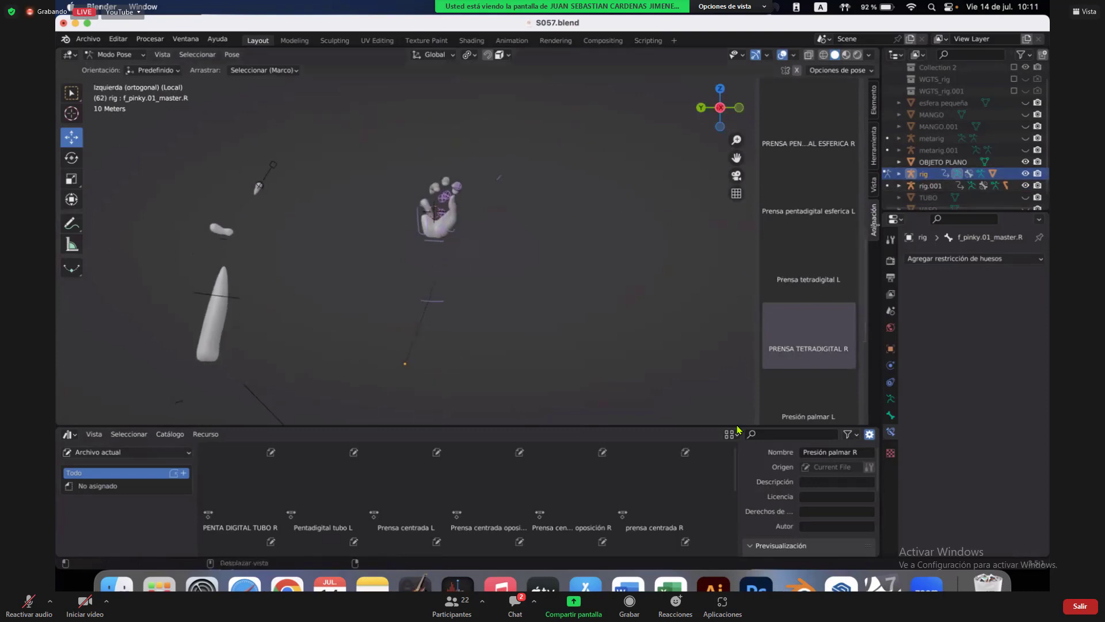
pyautogui.click(190, 57)
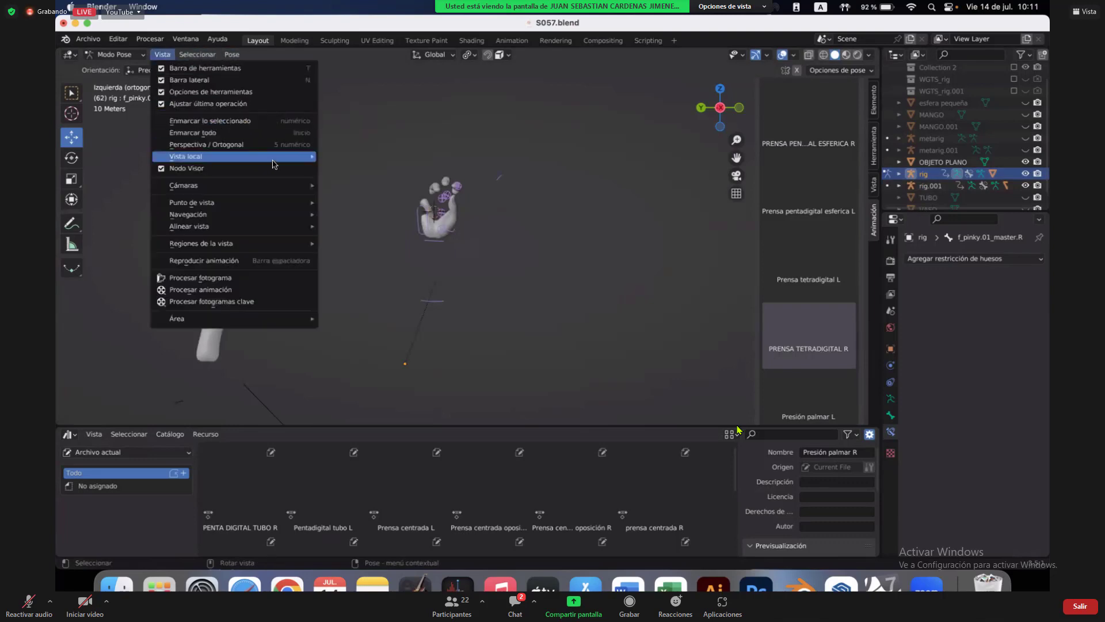
pyautogui.click(273, 125)
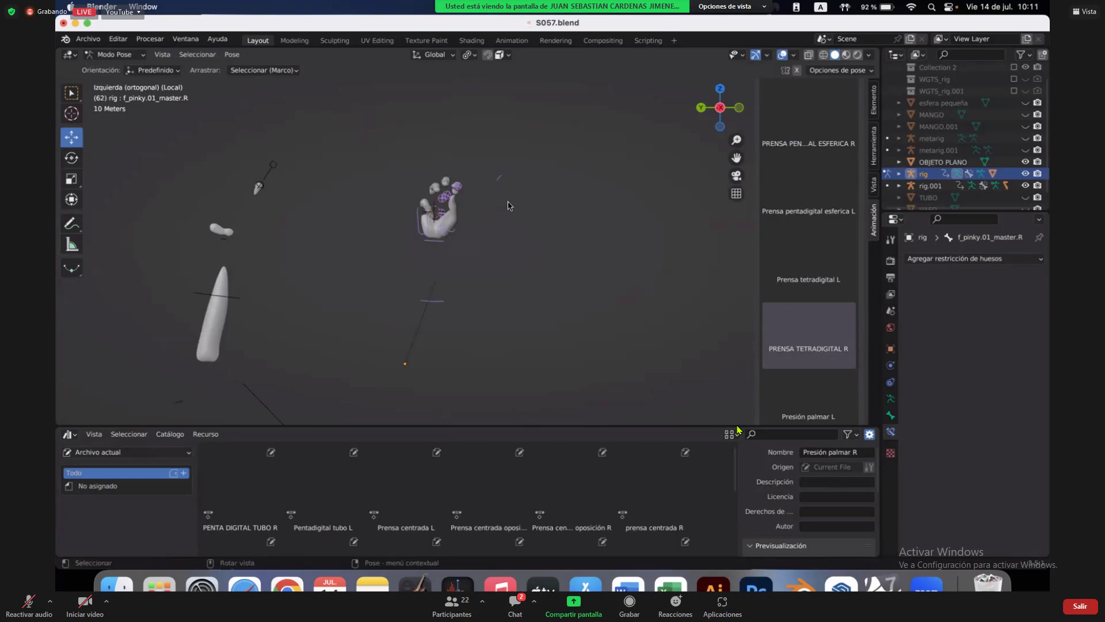
# Show the esfera pequeña object between the fingers and thumb of the right hand.
pyautogui.moveTo(508, 205)
pyautogui.mouseDown(button='middle')
pyautogui.moveTo(452, 208)
pyautogui.moveTo(489, 210)
pyautogui.mouseUp(button='middle')
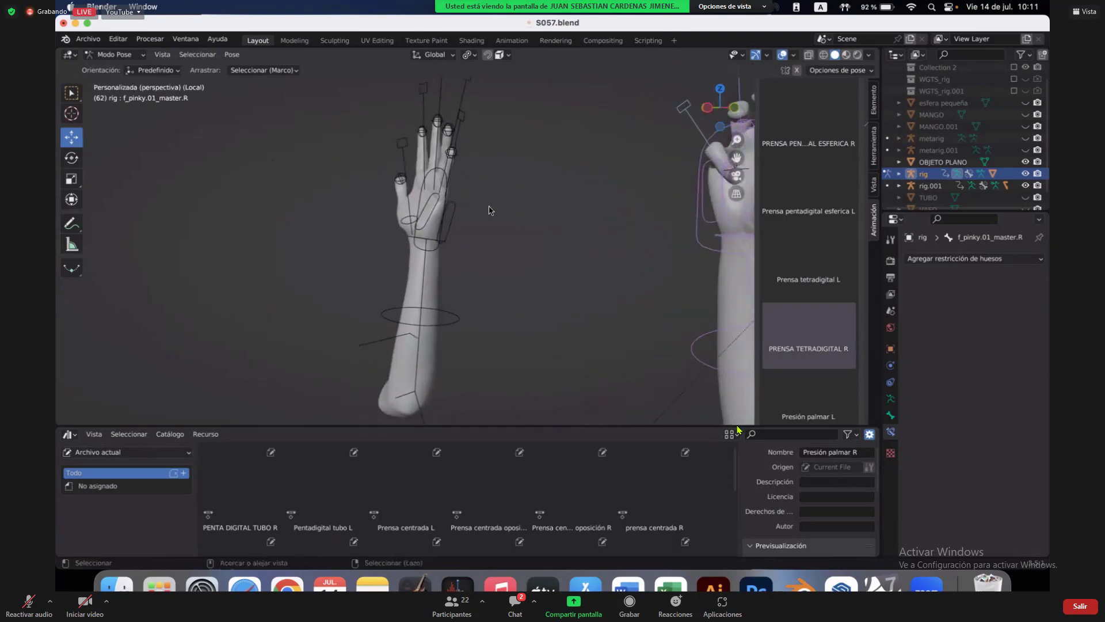
pyautogui.keyDown('ctrl'); pyautogui.hscroll(10, 472, 208); pyautogui.keyUp('ctrl')
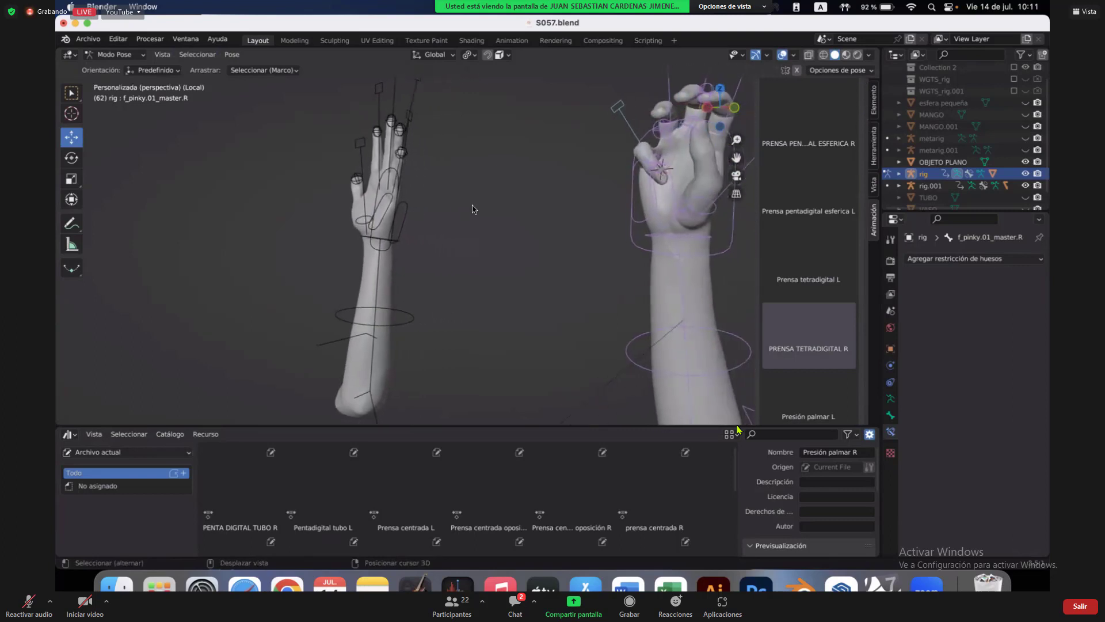
pyautogui.keyDown('ctrl'); pyautogui.hscroll(8, 472, 208); pyautogui.keyUp('ctrl')
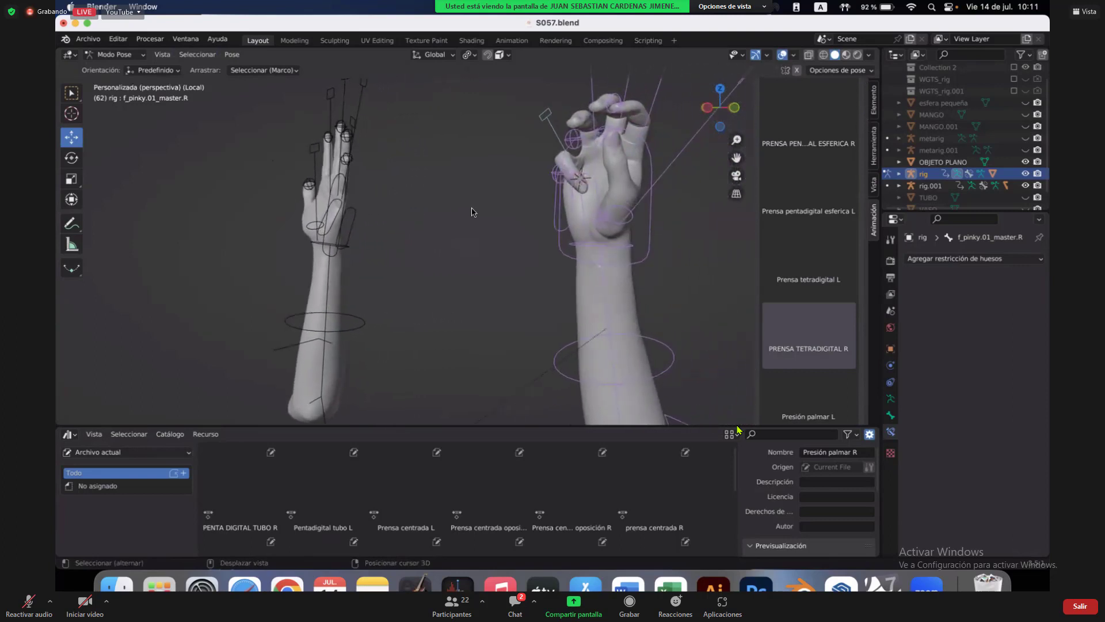
pyautogui.keyDown('ctrl'); pyautogui.hscroll(3, 472, 212); pyautogui.keyUp('ctrl')
pyautogui.scroll(-1, 978, 150)
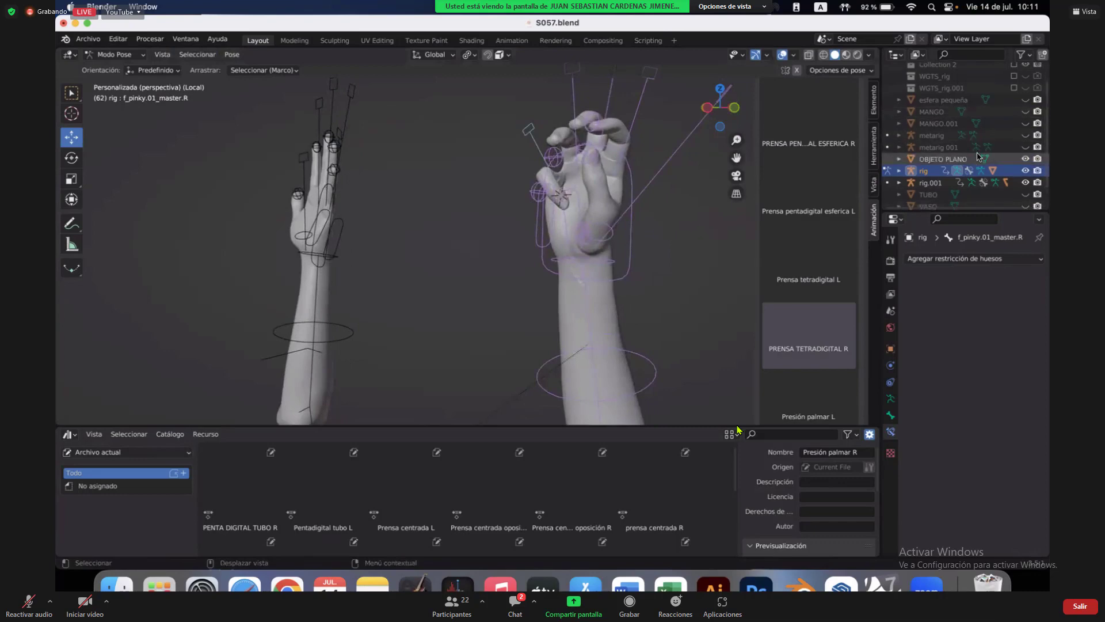
pyautogui.click(1025, 91)
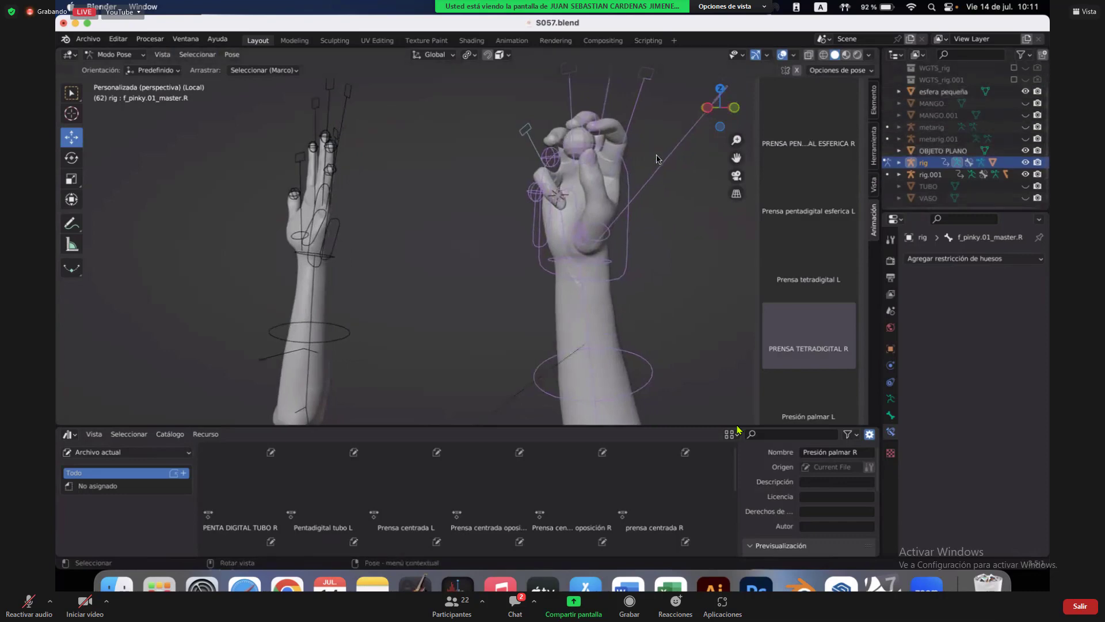
# Examine up close from the palm side how the right hand's fingers and thumb hold the small sphere.
pyautogui.scroll(-5, 658, 158)
pyautogui.keyDown('ctrl'); pyautogui.scroll(3, 656, 167); pyautogui.keyUp('ctrl')
pyautogui.keyDown('ctrl'); pyautogui.hscroll(-3, 656, 166); pyautogui.keyUp('ctrl')
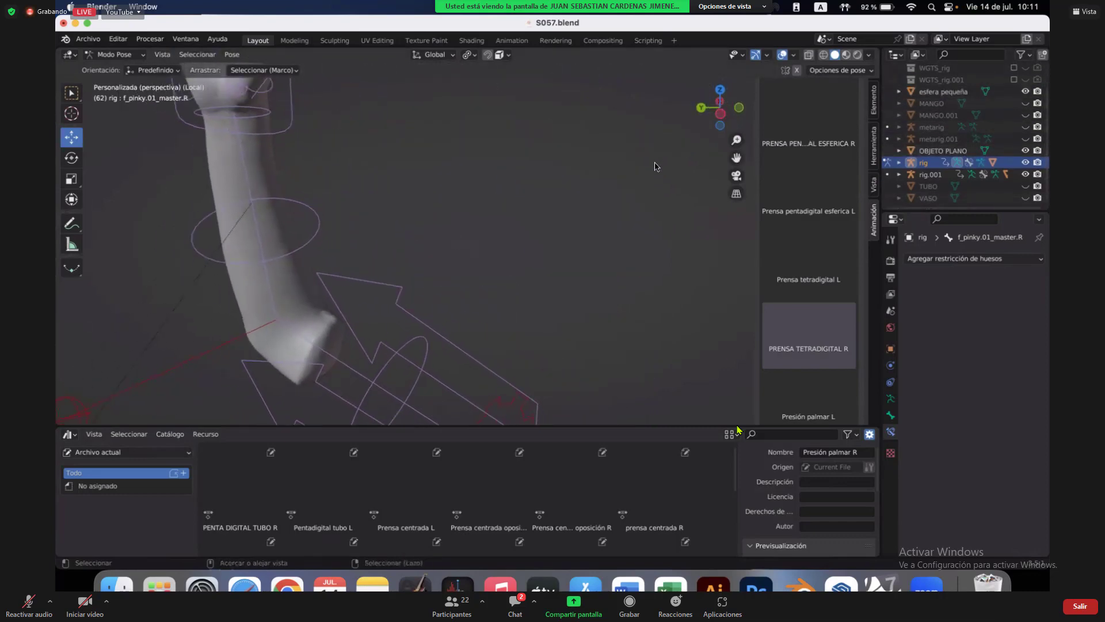
pyautogui.keyDown('shift'); pyautogui.scroll(4, 656, 166); pyautogui.keyUp('shift')
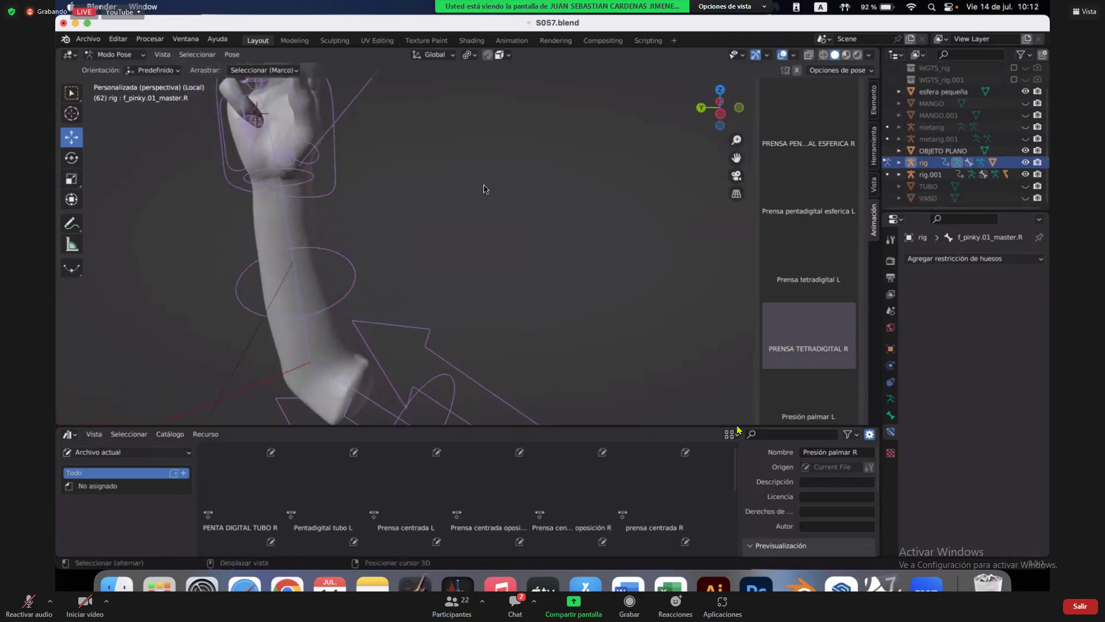
pyautogui.keyDown('shift'); pyautogui.scroll(8, 483, 191); pyautogui.keyUp('shift')
pyautogui.hscroll(-5, 483, 191)
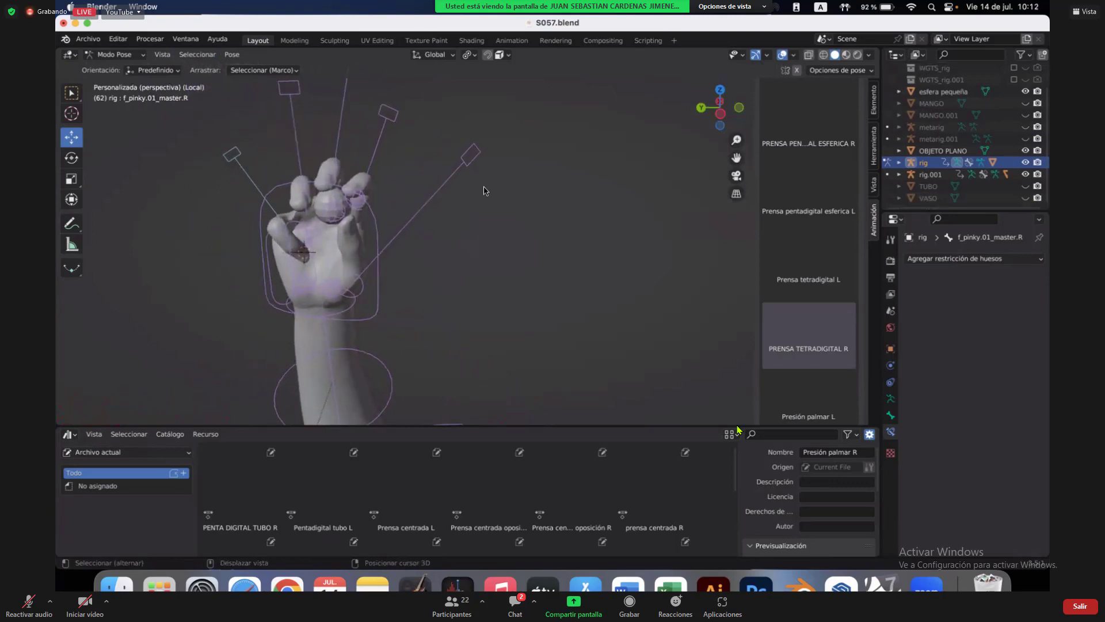
pyautogui.hscroll(5, 484, 191)
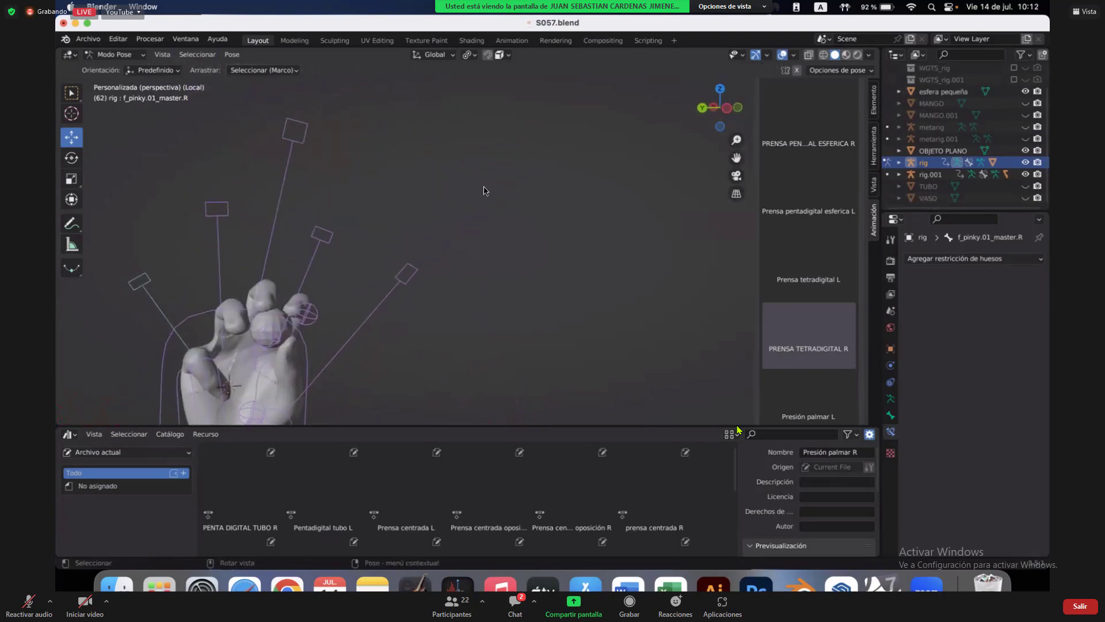
pyautogui.hscroll(-5, 443, 204)
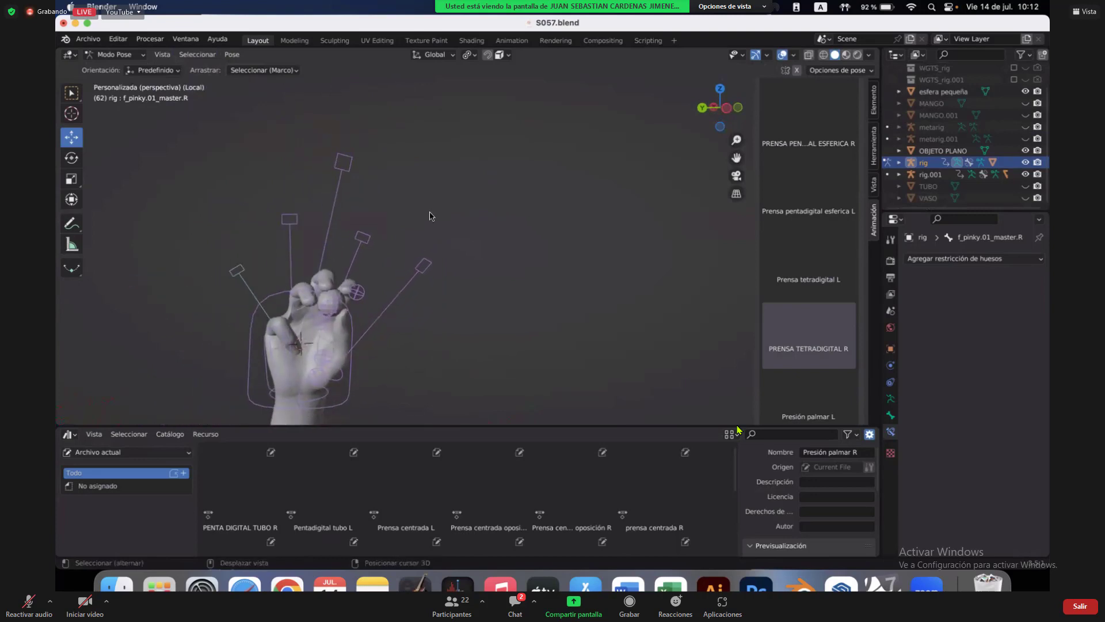
pyautogui.keyDown('shift'); pyautogui.hscroll(-10, 431, 216); pyautogui.keyUp('shift')
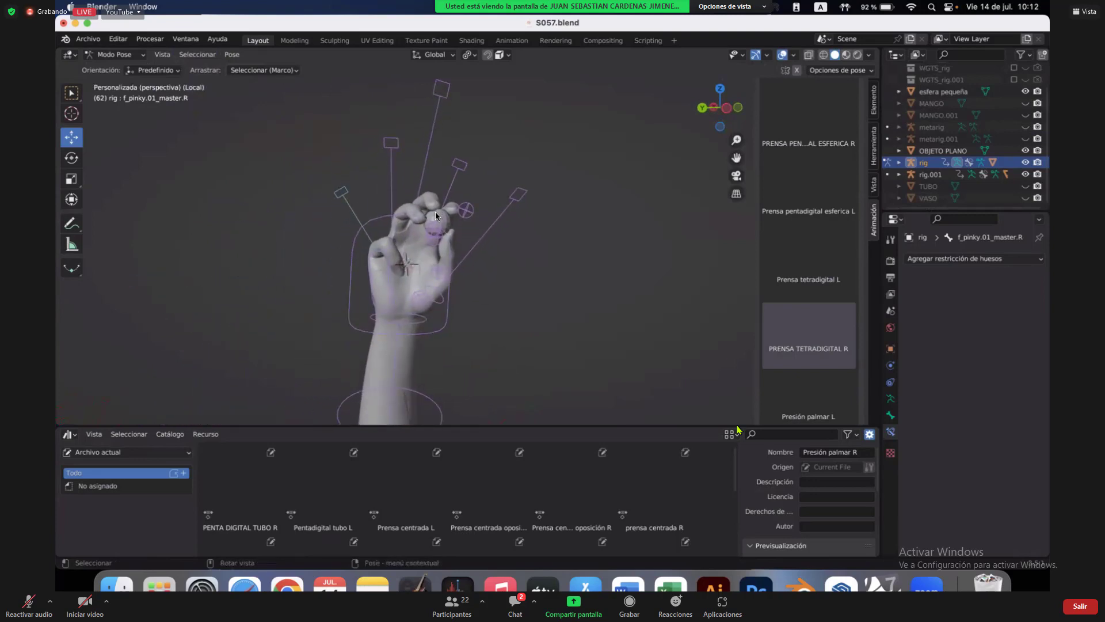
pyautogui.scroll(4, 435, 212)
pyautogui.keyDown('shift'); pyautogui.hscroll(-2, 434, 212); pyautogui.keyUp('shift')
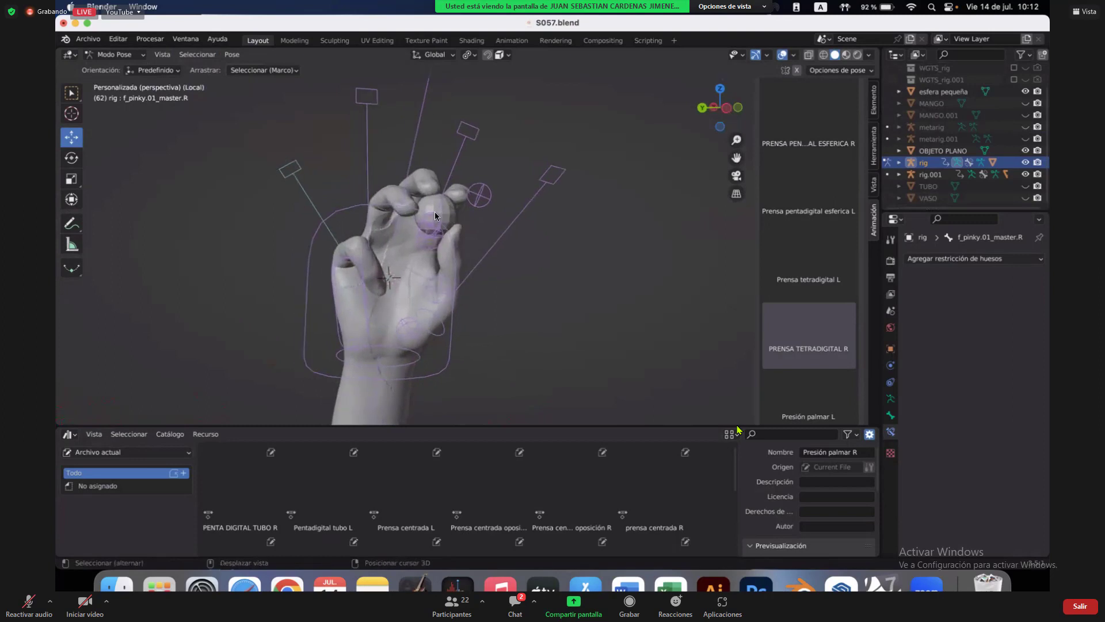
pyautogui.keyDown('shift'); pyautogui.hscroll(-2, 434, 211); pyautogui.keyUp('shift')
pyautogui.keyDown('ctrl'); pyautogui.scroll(4, 434, 212); pyautogui.keyUp('ctrl')
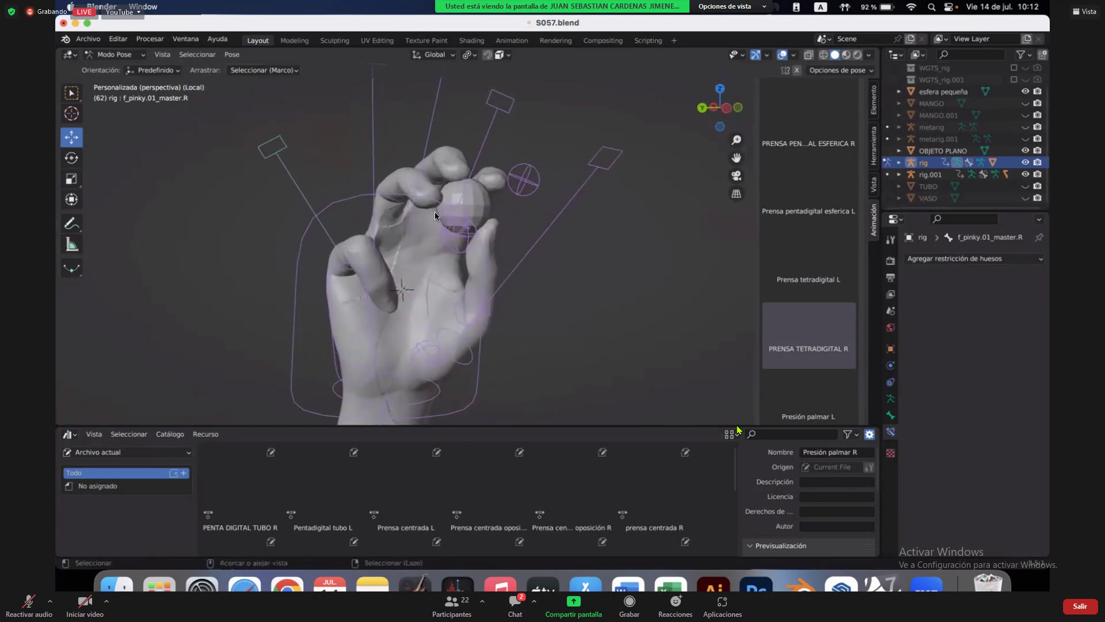
pyautogui.scroll(1, 434, 212)
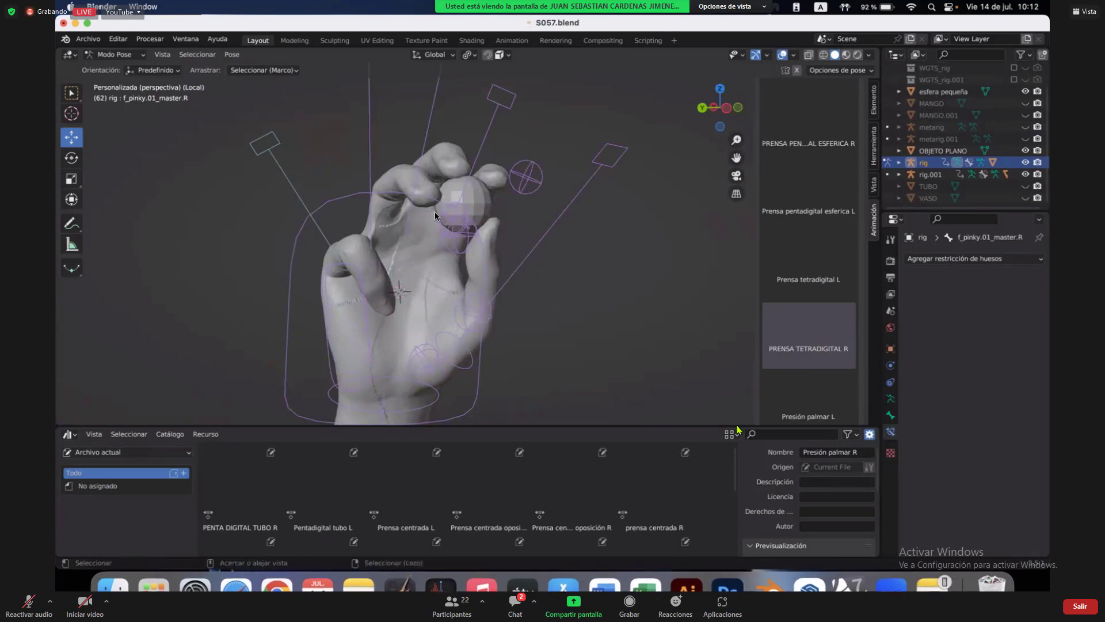
pyautogui.keyDown('ctrl'); pyautogui.scroll(-3, 434, 211); pyautogui.keyUp('ctrl')
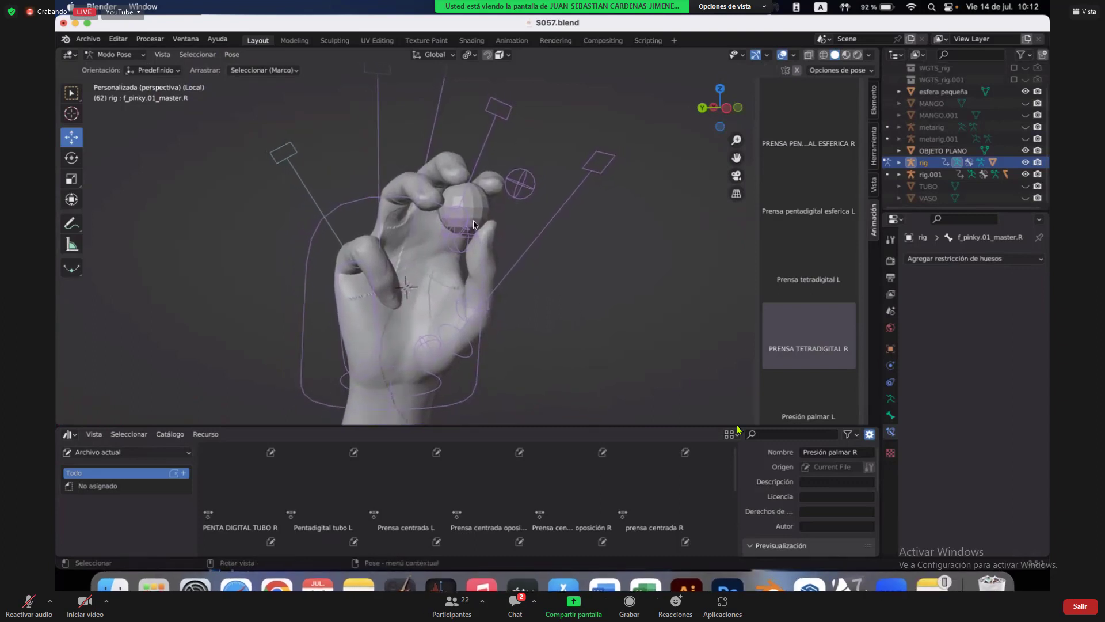
# Move the right index finger's IK control (f_index.01_ik.R) slightly upward so the fingertip shifts away from the small sphere.
pyautogui.click(510, 195)
pyautogui.hscroll(-10, 508, 197)
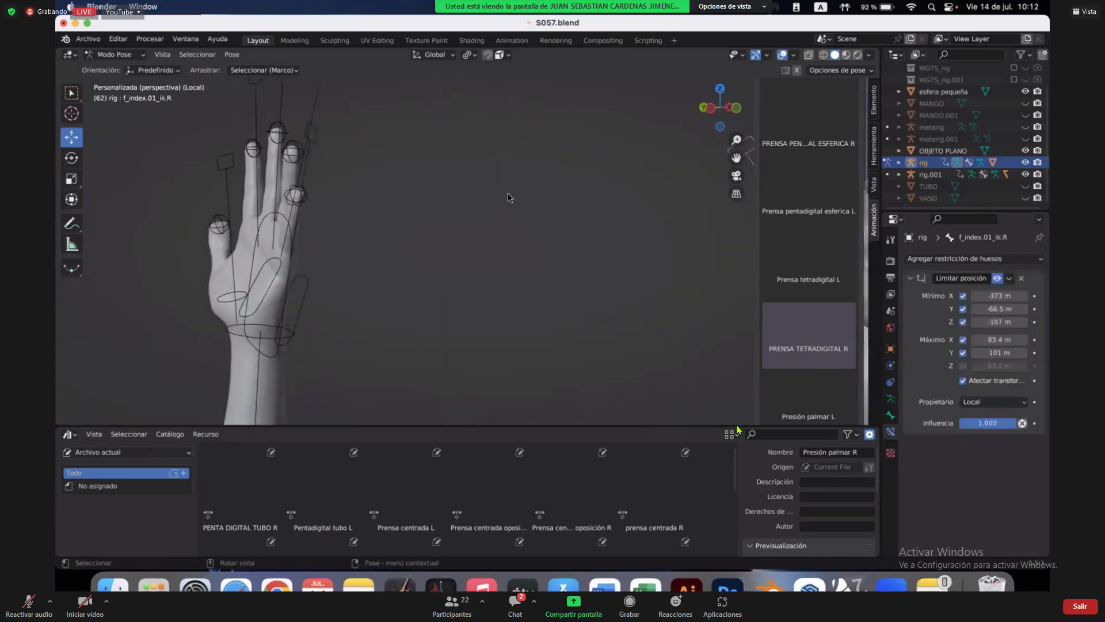
pyautogui.keyDown('ctrl'); pyautogui.scroll(2, 455, 204); pyautogui.keyUp('ctrl')
pyautogui.hscroll(-3, 455, 206)
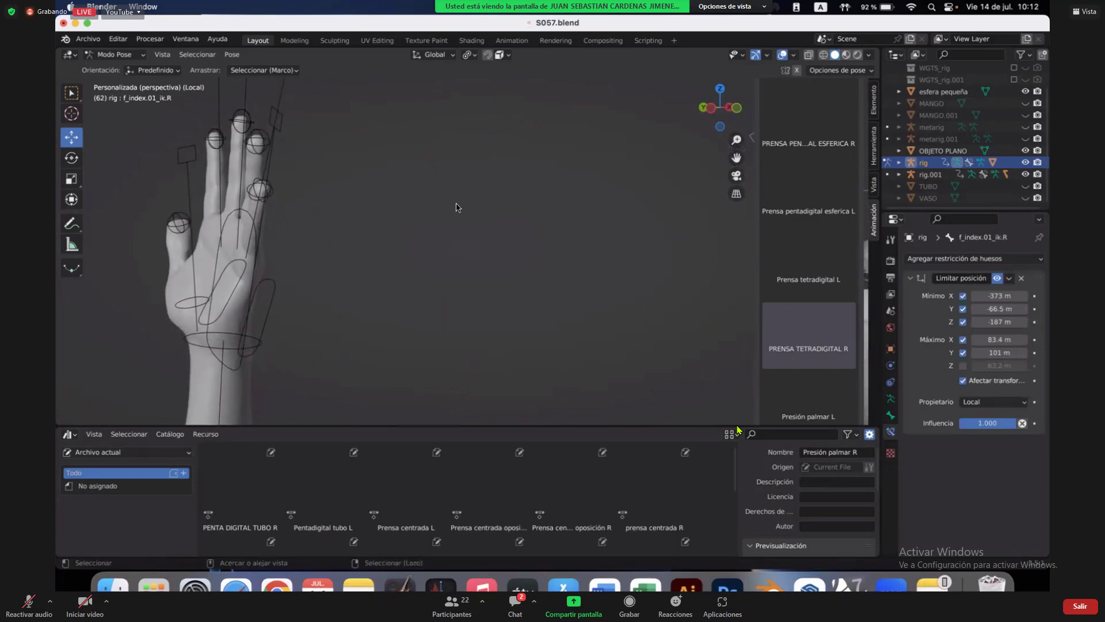
pyautogui.scroll(-5, 457, 207)
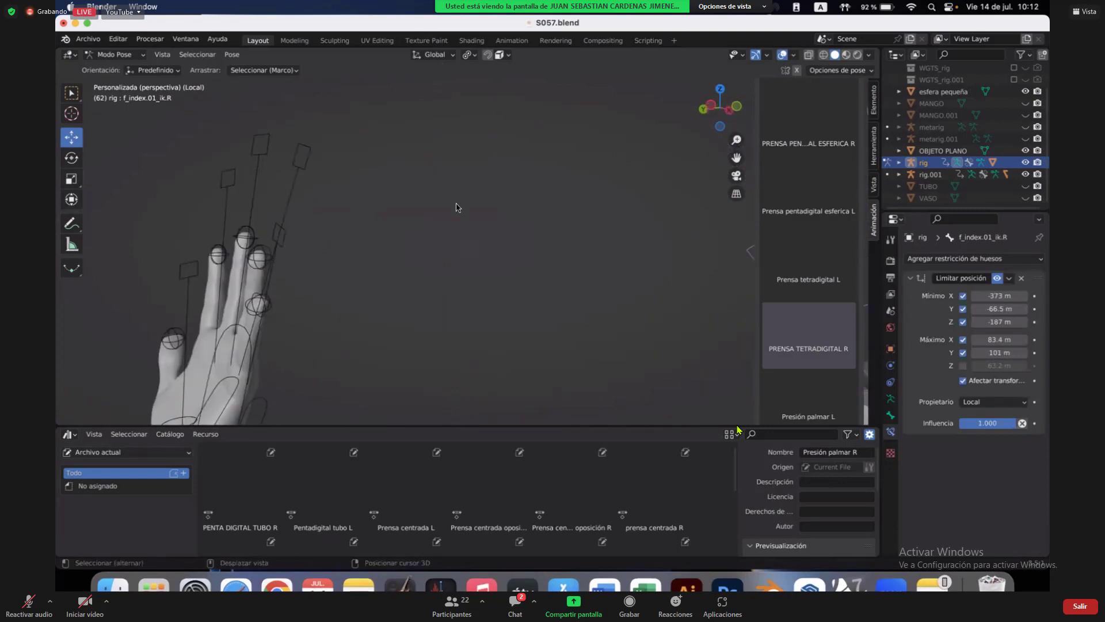
pyautogui.click(712, 104)
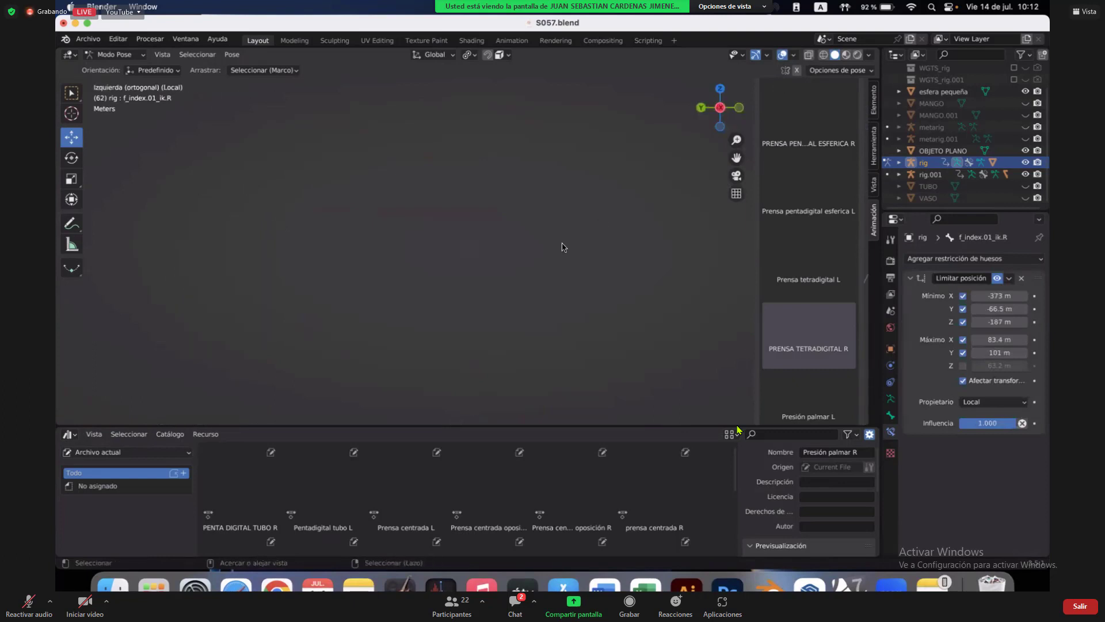
pyautogui.scroll(-10, 562, 248)
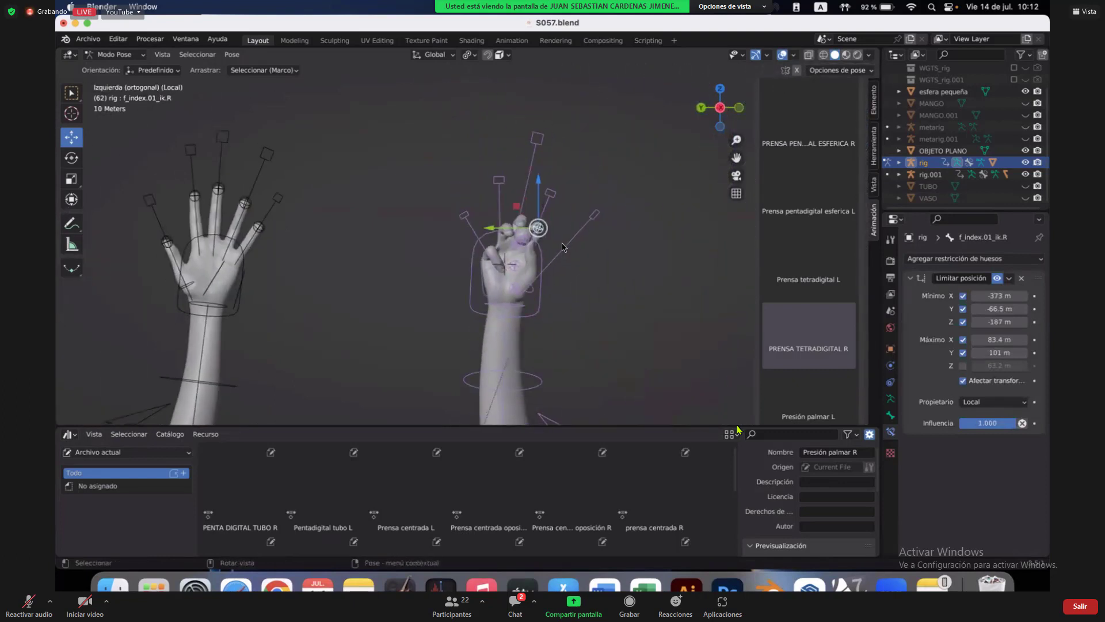
pyautogui.moveTo(562, 248); pyautogui.dragTo(562, 248, button='middle')
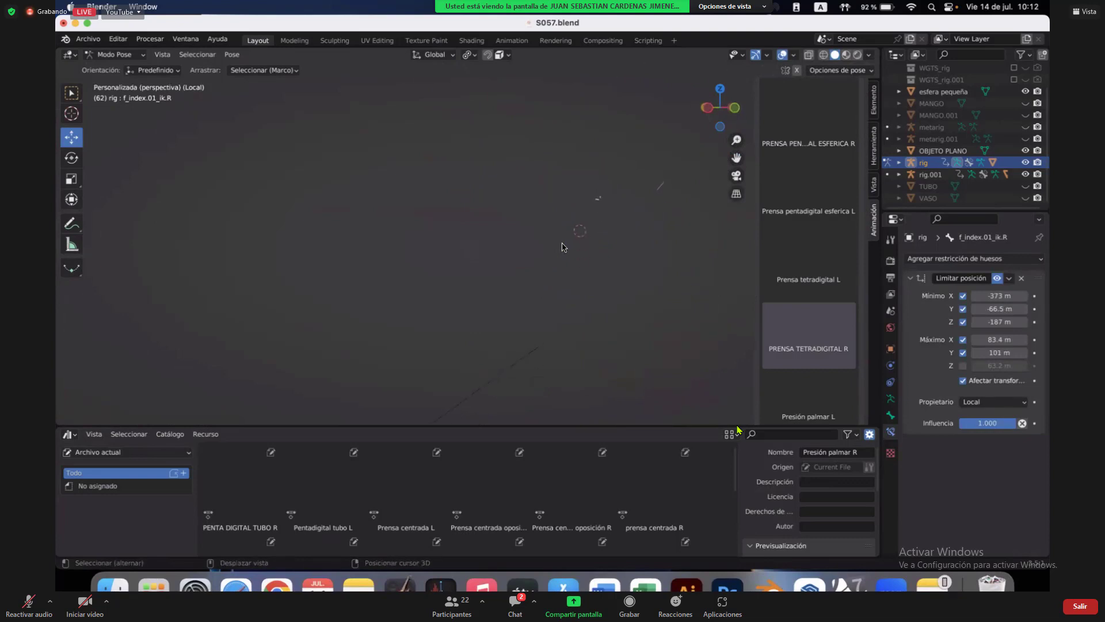
pyautogui.scroll(-5, 562, 247)
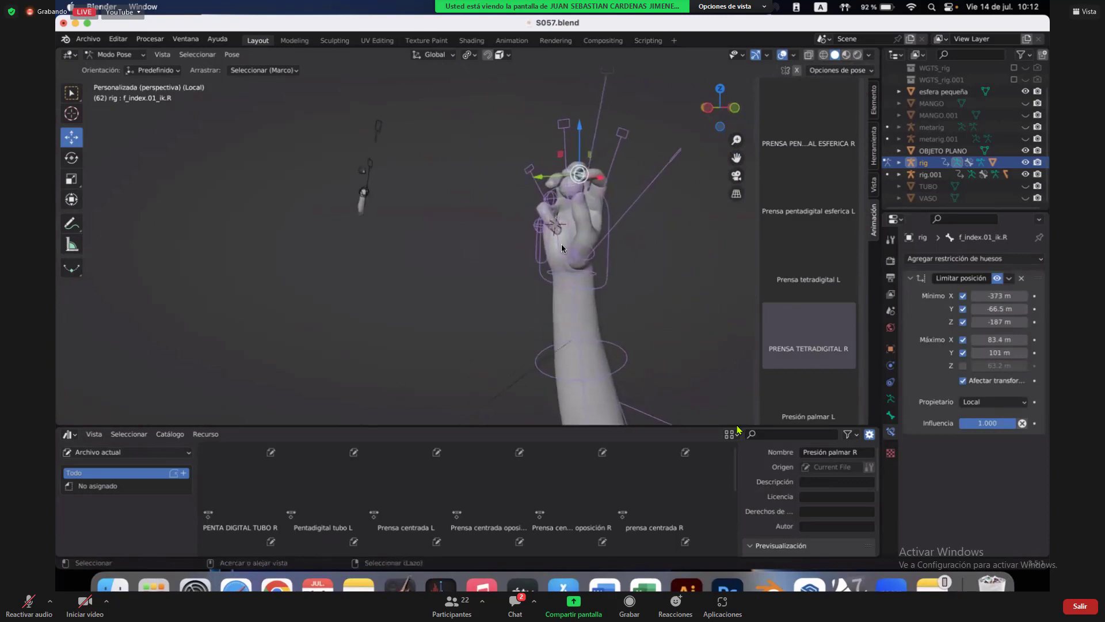
pyautogui.press('g')
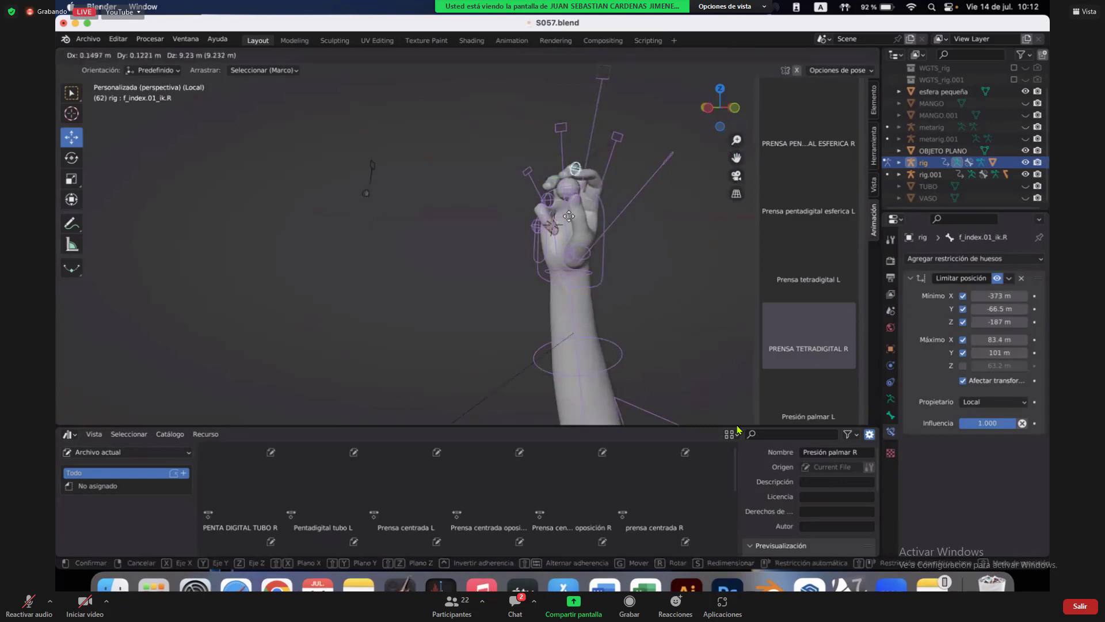
pyautogui.click(574, 209)
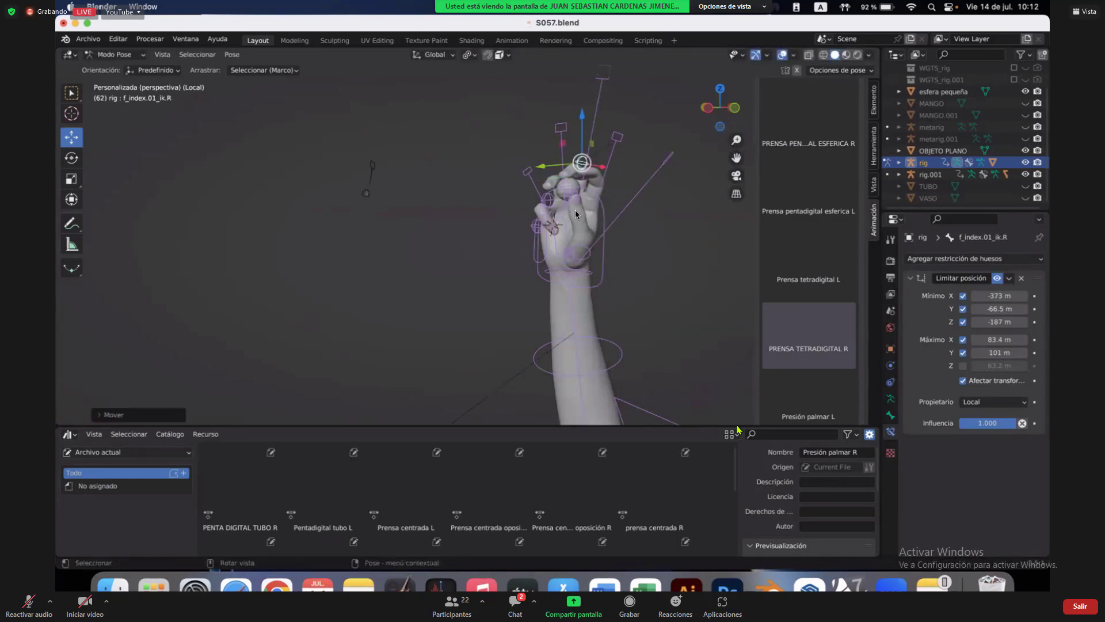
# Move the right thumb's IK control (thumb.01_ik.R) outward, away from the small sphere.
pyautogui.moveTo(575, 209)
pyautogui.mouseDown(button='middle')
pyautogui.moveTo(587, 213)
pyautogui.moveTo(575, 213)
pyautogui.mouseUp(button='middle')
pyautogui.keyDown('shift'); pyautogui.hscroll(10, 575, 213); pyautogui.keyUp('shift')
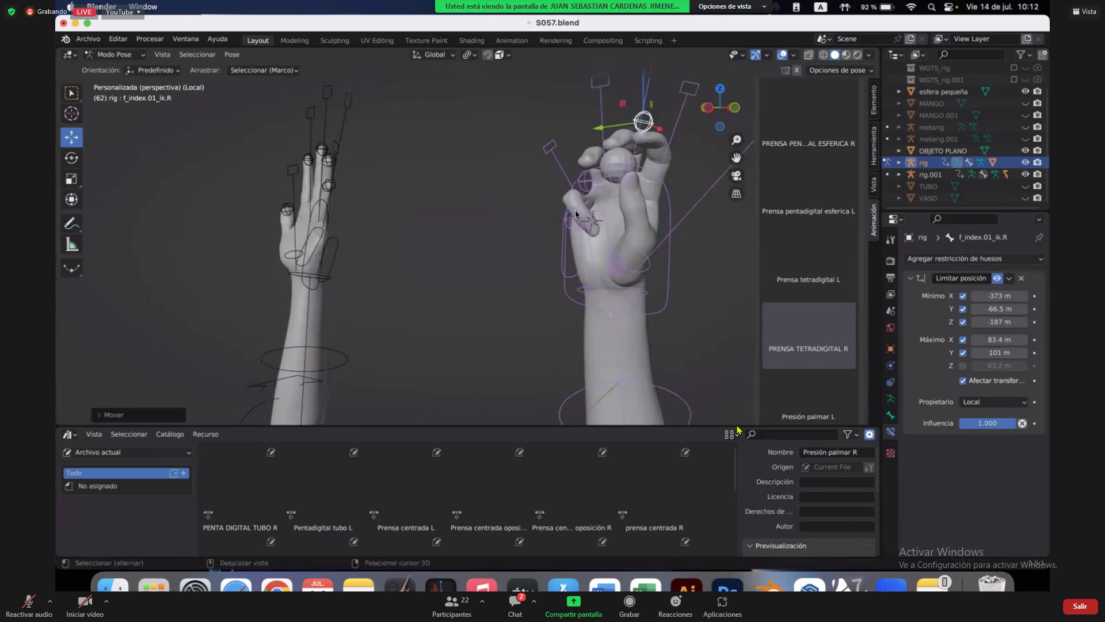
pyautogui.keyDown('shift'); pyautogui.scroll(5, 574, 214); pyautogui.keyUp('shift')
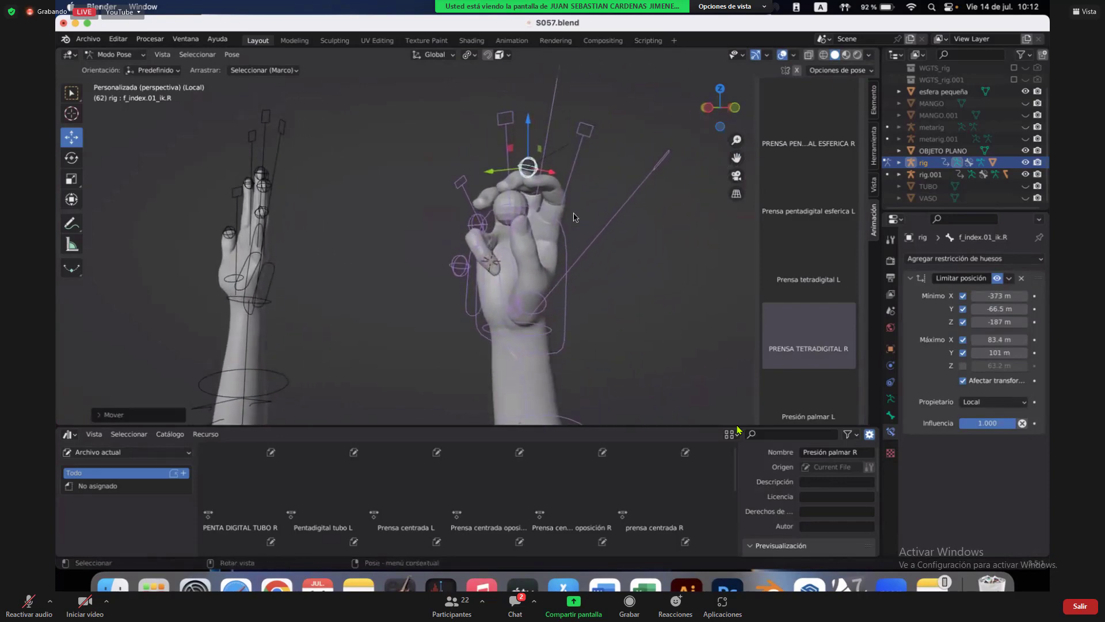
pyautogui.moveTo(574, 217); pyautogui.dragTo(555, 216, button='middle')
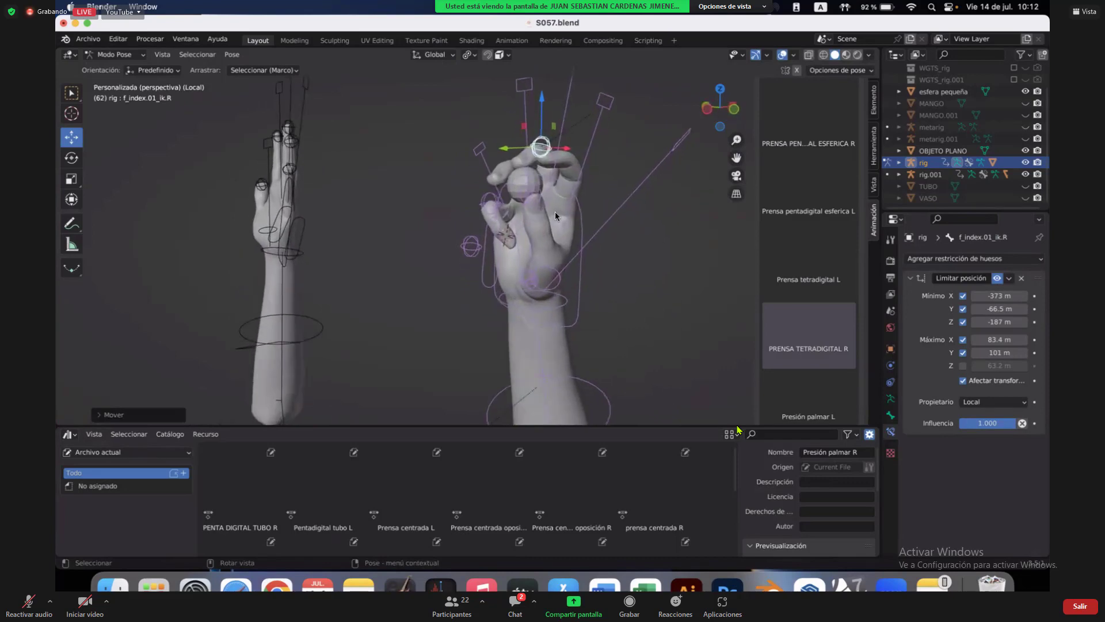
pyautogui.click(528, 200)
pyautogui.press('g')
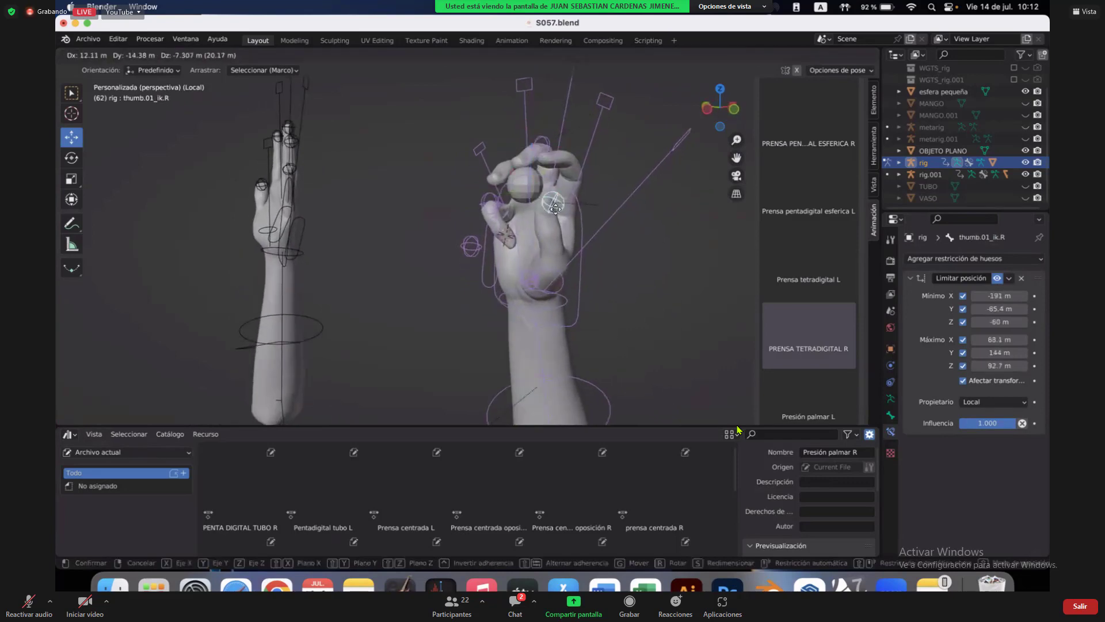
pyautogui.click(554, 203)
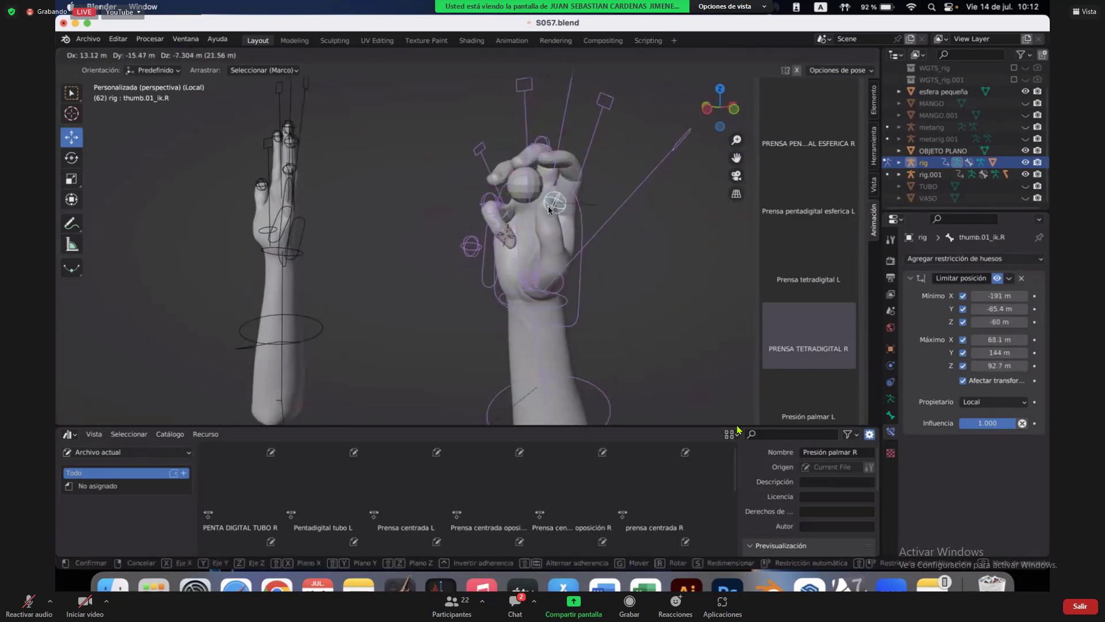
# Reposition the right index finger's IK control near the small sphere and raise the ring finger's IK control slightly.
pyautogui.click(539, 153)
pyautogui.press('g')
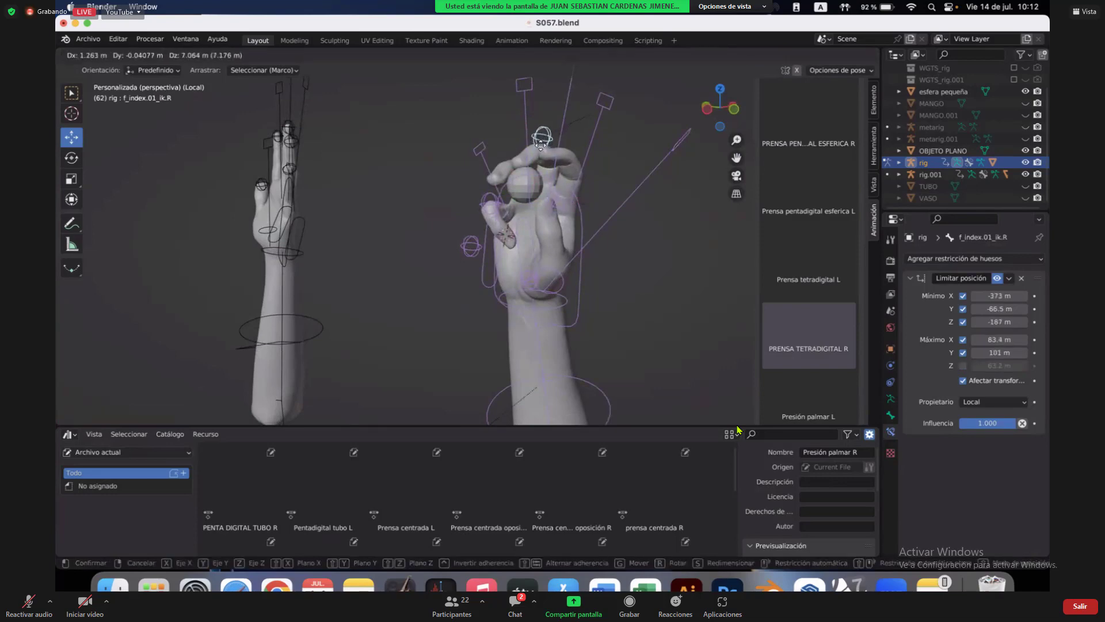
pyautogui.click(520, 174)
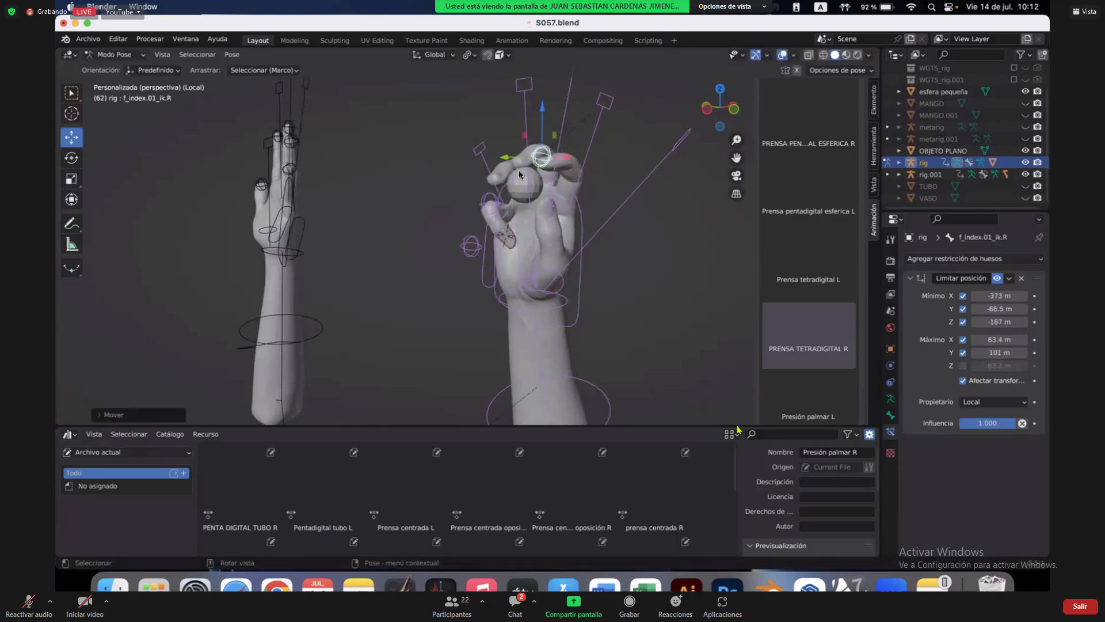
pyautogui.click(492, 198)
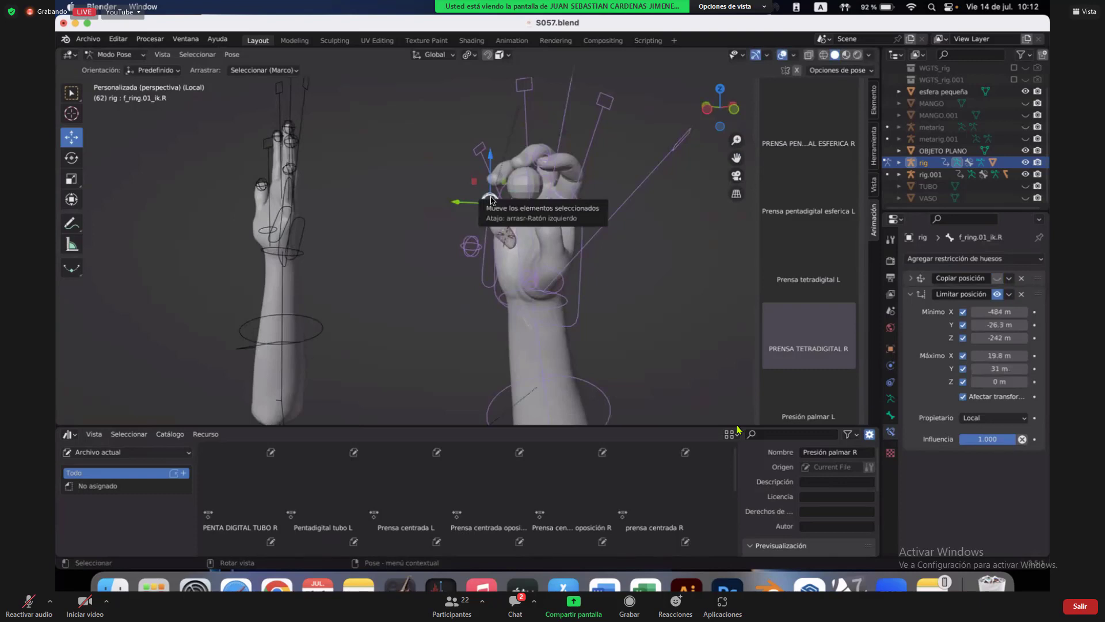
pyautogui.moveTo(490, 198)
pyautogui.mouseDown()
pyautogui.moveTo(492, 168)
pyautogui.moveTo(489, 191)
pyautogui.mouseUp()
pyautogui.moveTo(488, 193); pyautogui.dragTo(488, 194, button='middle')
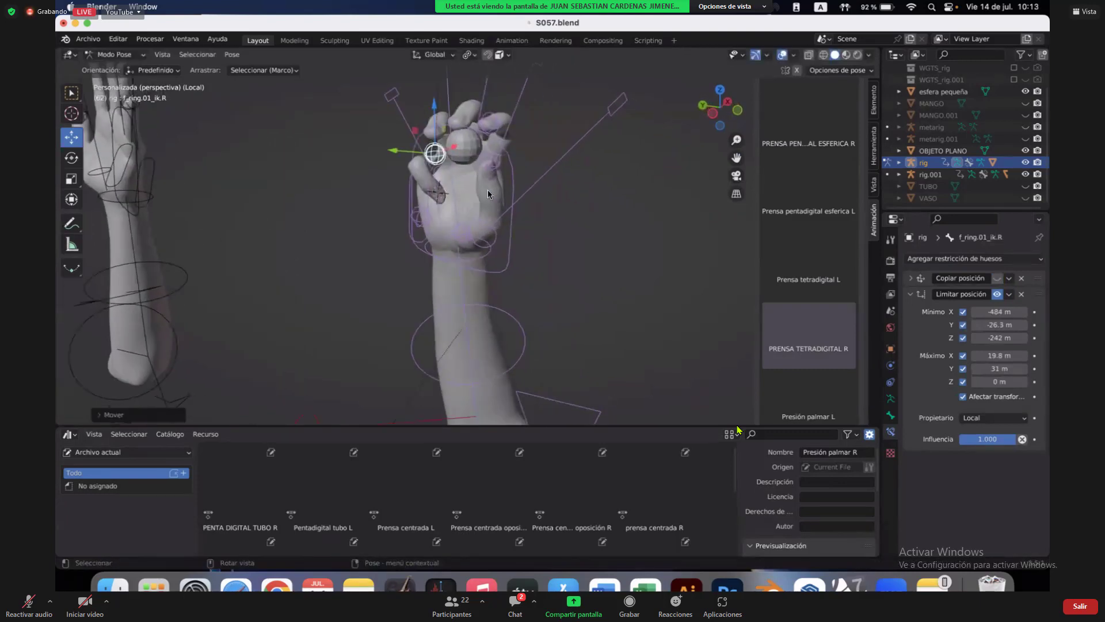
# Reposition the right middle finger's IK control and lower the index finger's IK control below the small sphere to bend the finger.
pyautogui.click(423, 214)
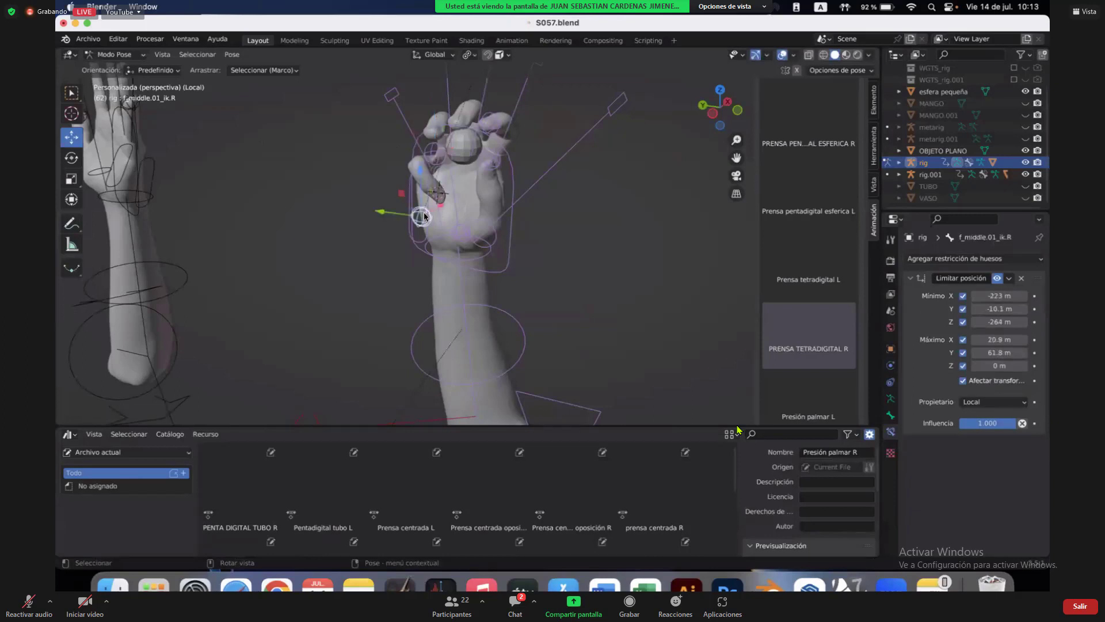
pyautogui.press('g')
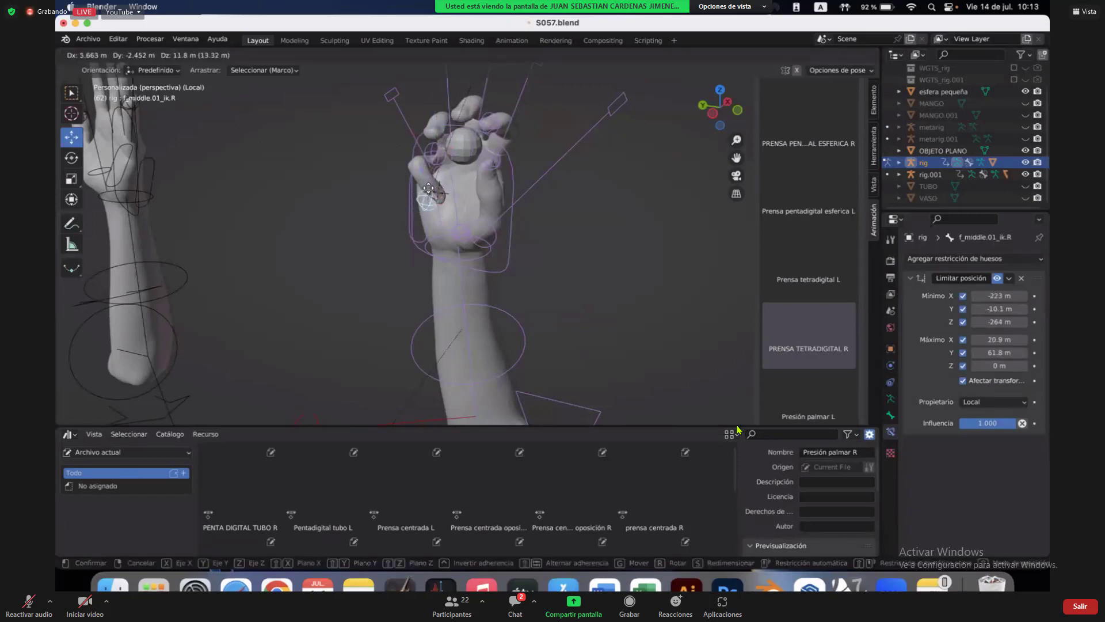
pyautogui.click(504, 142)
pyautogui.click(495, 132)
pyautogui.press('g')
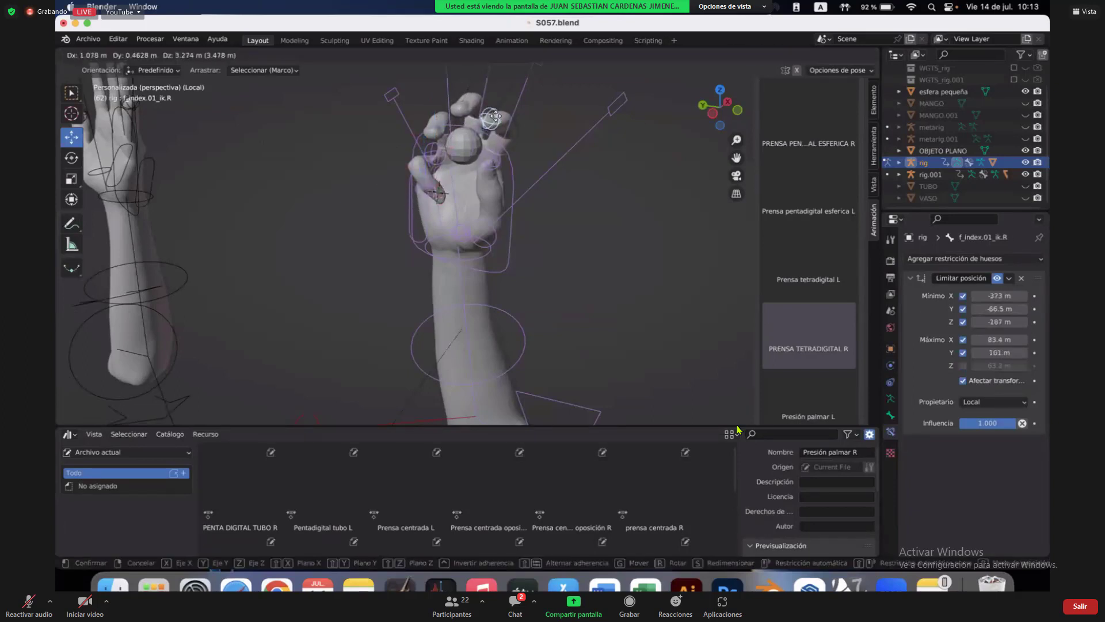
pyautogui.click(449, 170)
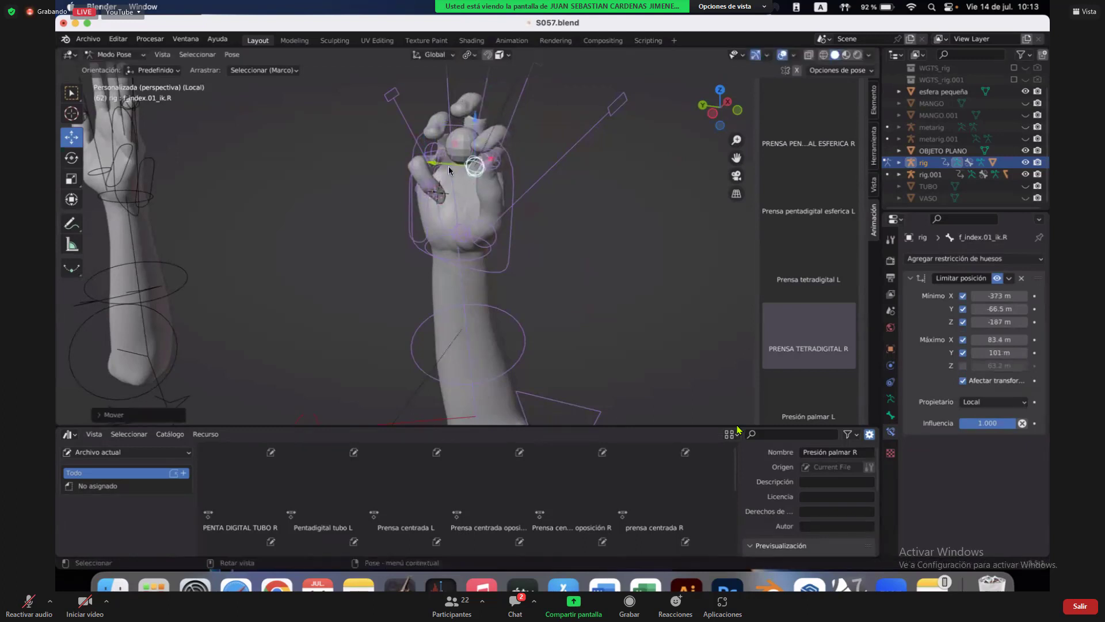
# Lower the right ring and middle fingers' IK controls toward the wrist to close both fingers further over the small sphere.
pyautogui.click(430, 155)
pyautogui.press('g')
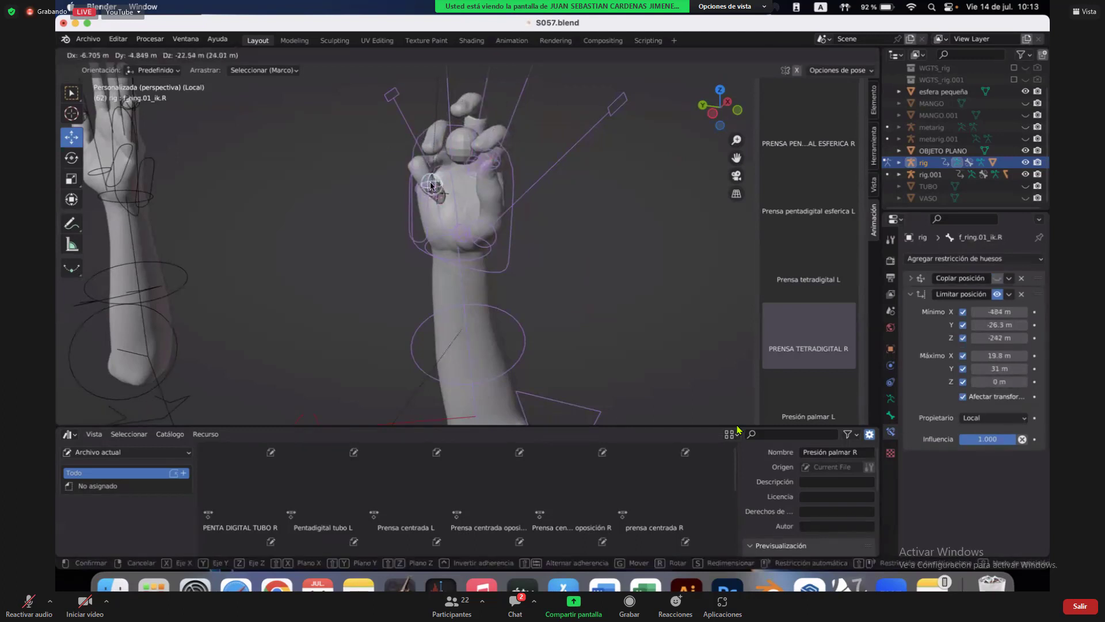
pyautogui.click(425, 196)
pyautogui.click(427, 197)
pyautogui.press('g')
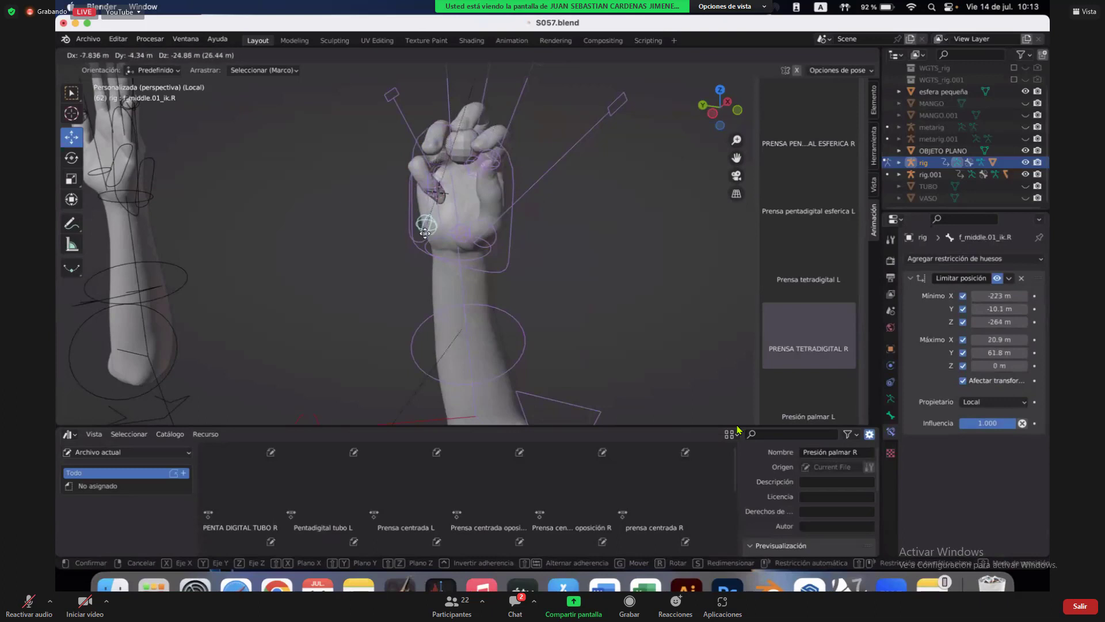
pyautogui.click(427, 231)
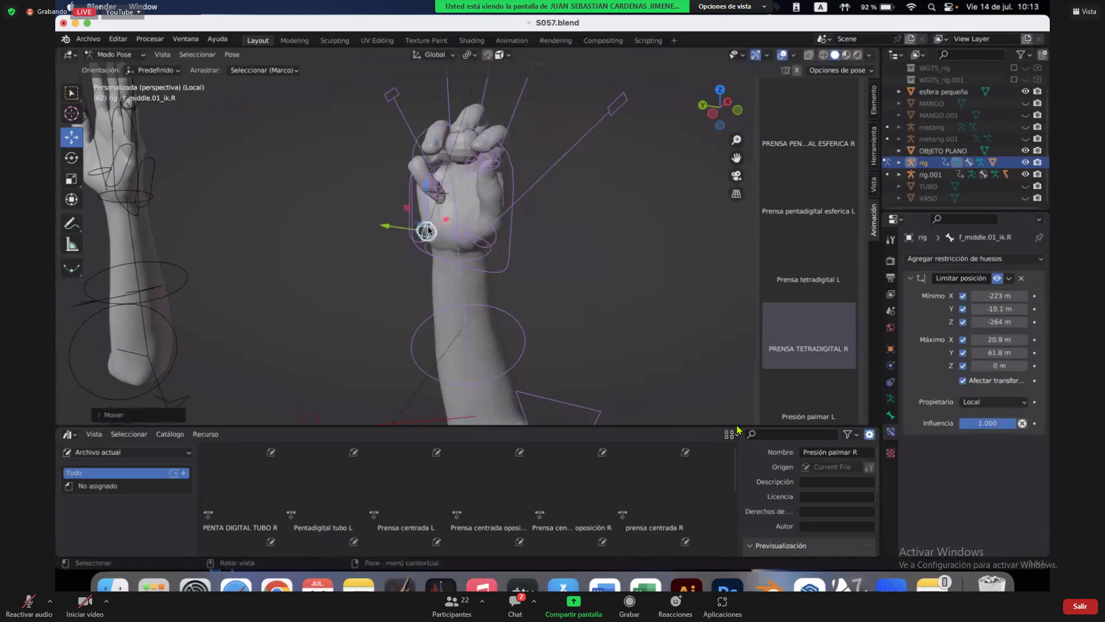
# Reposition the right pinky's IK control (f_pinky.01_ik.R) over the lower palm near the wrist.
pyautogui.click(466, 236)
pyautogui.press('g')
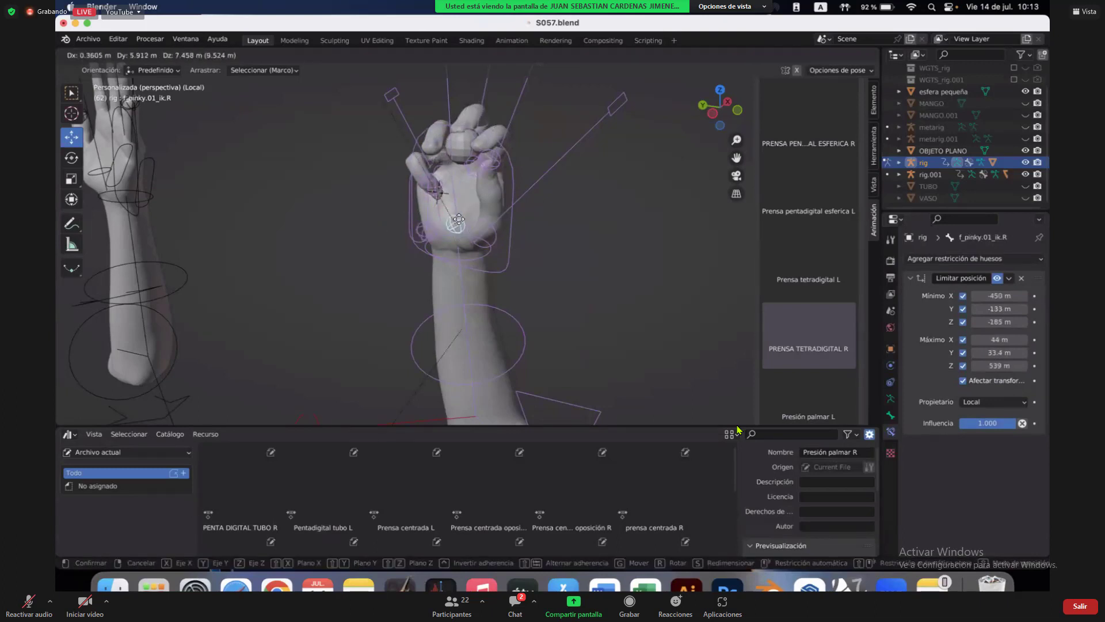
pyautogui.click(705, 121)
# Rotate the right hand at the wrist with the hand_ik.R control in the Left orthographic view.
pyautogui.click(712, 113)
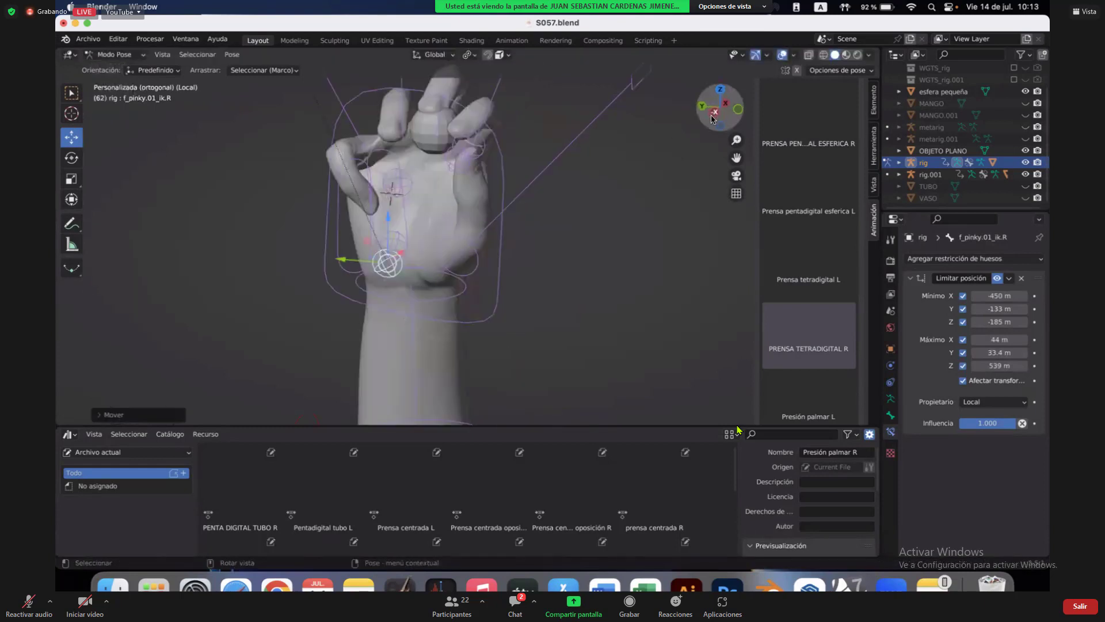
pyautogui.scroll(-3, 521, 262)
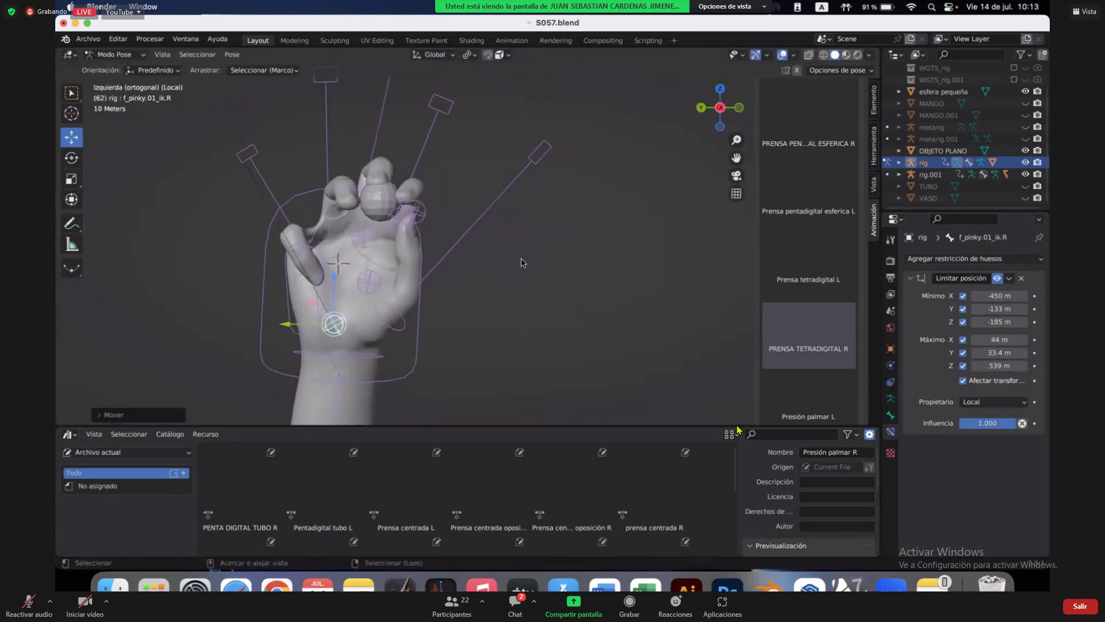
pyautogui.click(418, 341)
pyautogui.press('r')
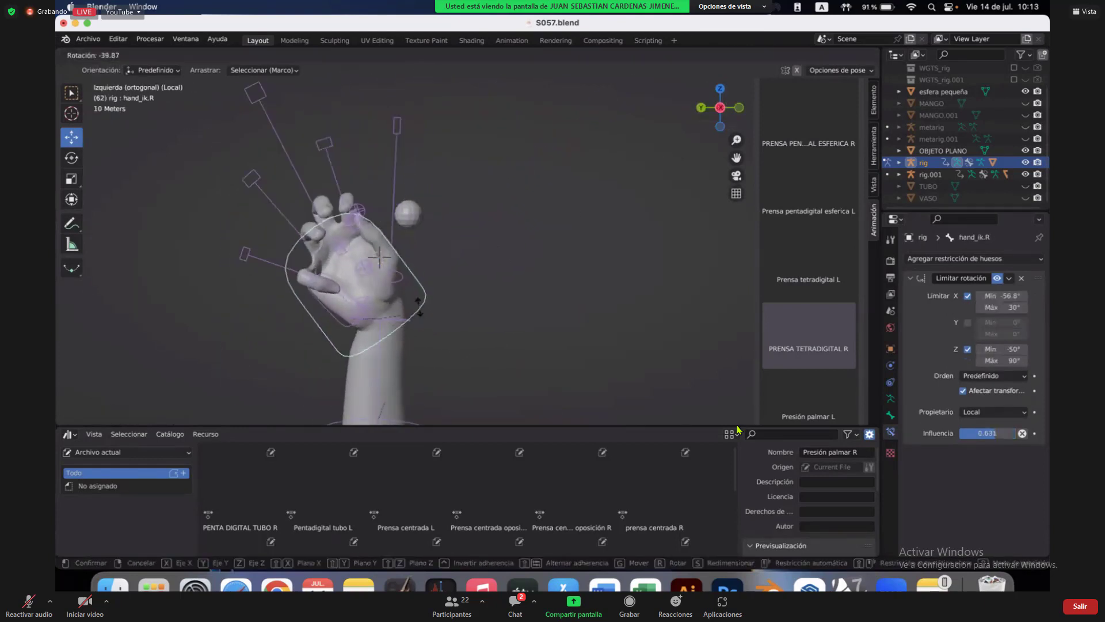
pyautogui.click(616, 210)
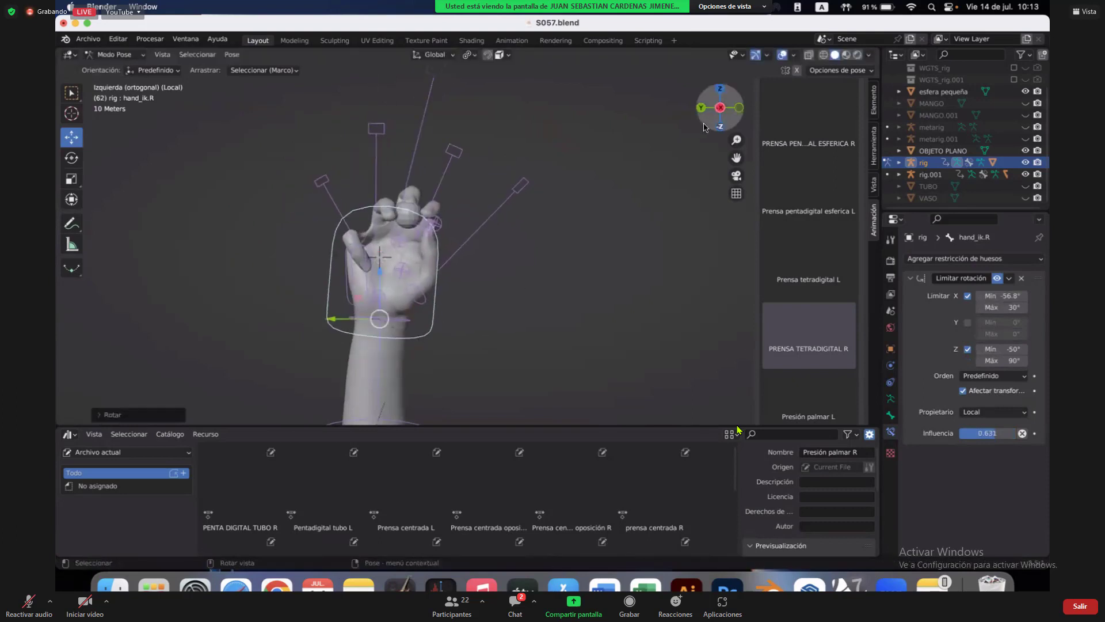
# Try rotating the right hand's hand_ik.R control in the Front orthographic view to bend the wrist, and cancel the rotation.
pyautogui.click(738, 108)
pyautogui.press('r')
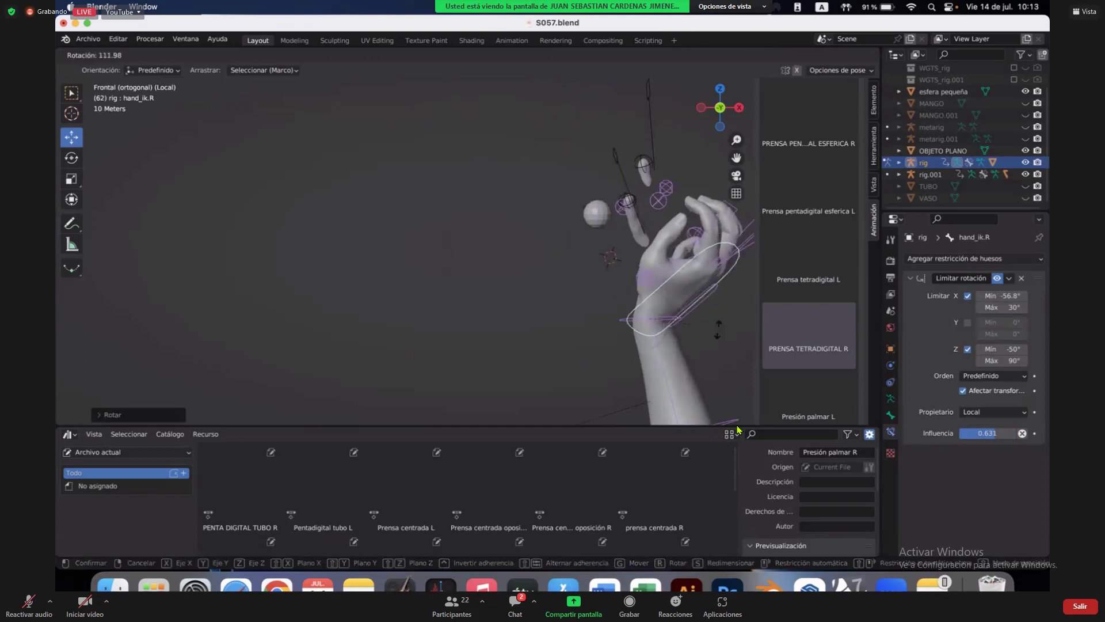
pyautogui.press('Escape')
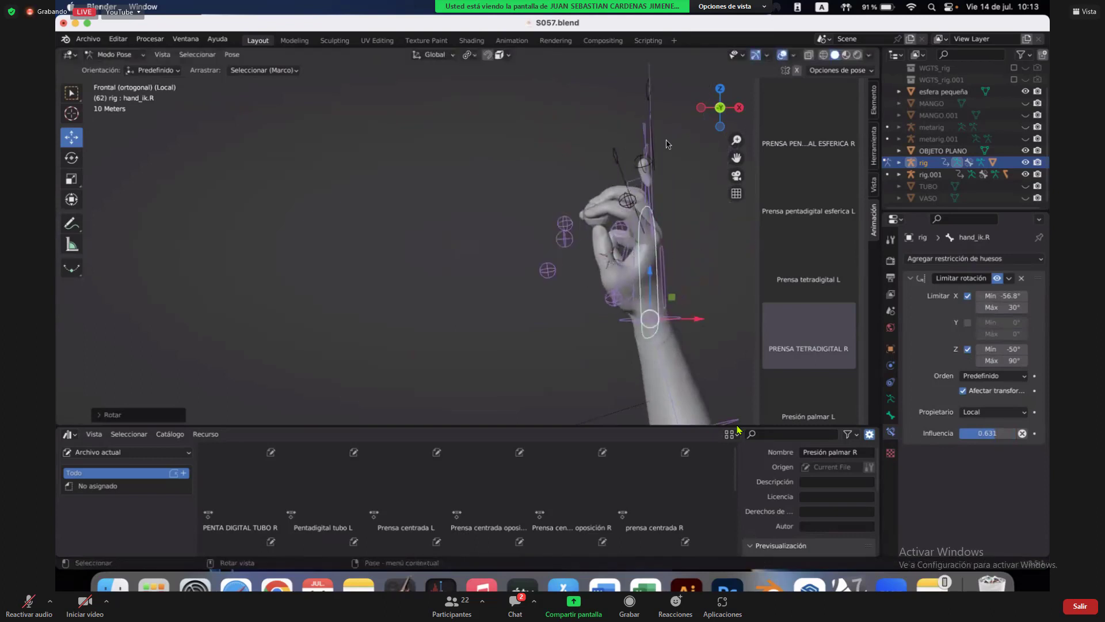
# Try moving the right arm's elbow target control (upper_arm_ik_target.R) up toward the elbow in the Left orthographic view.
pyautogui.click(700, 108)
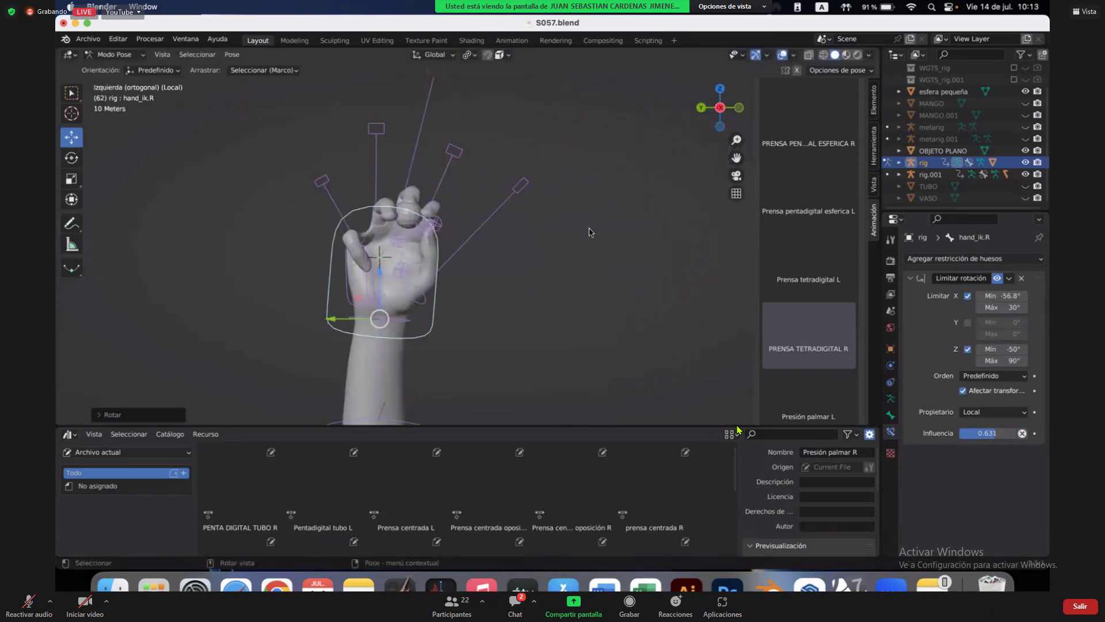
pyautogui.scroll(-6, 589, 233)
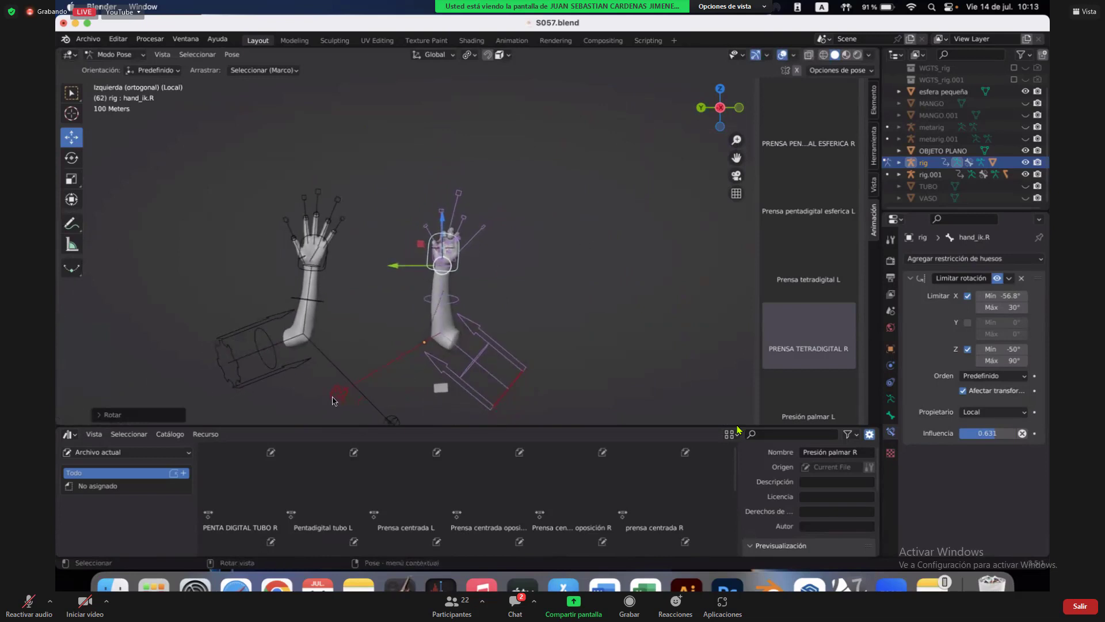
pyautogui.click(333, 401)
pyautogui.press('g')
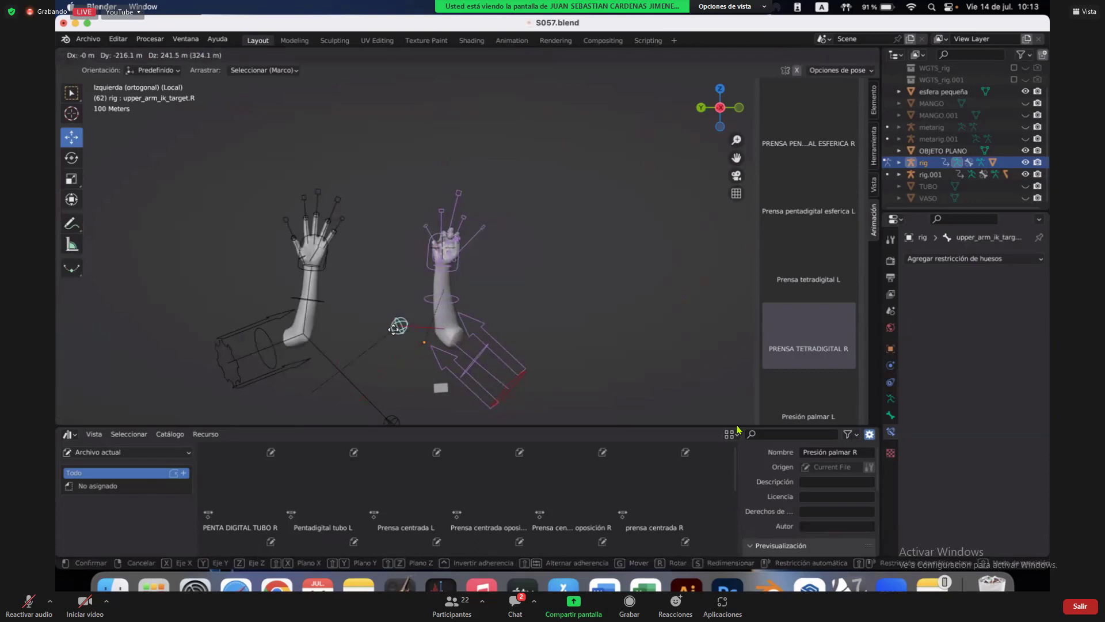
pyautogui.press('Escape')
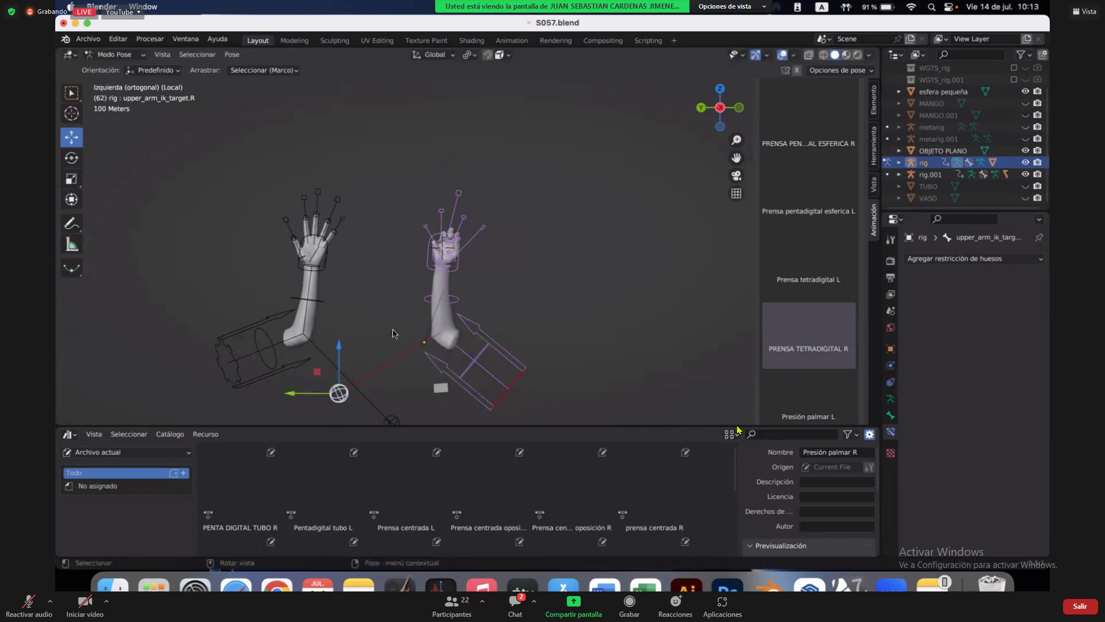
pyautogui.keyDown('ctrl'); pyautogui.moveTo(471, 303); pyautogui.dragTo(470, 302, button='middle'); pyautogui.keyUp('ctrl')
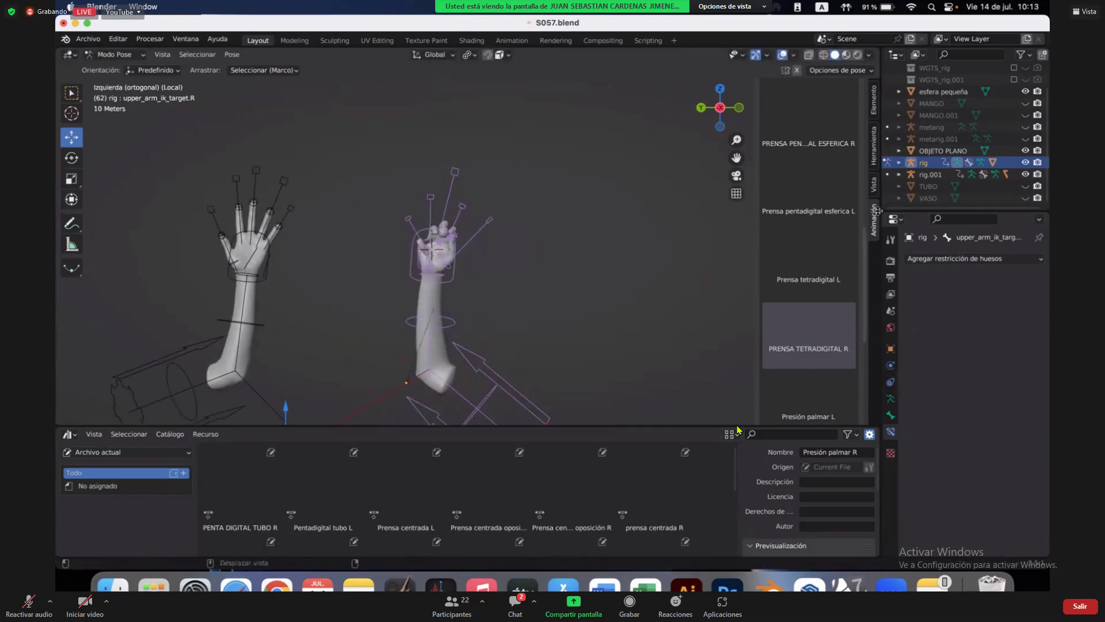
pyautogui.keyDown('ctrl'); pyautogui.moveTo(494, 262); pyautogui.dragTo(493, 261, button='middle'); pyautogui.keyUp('ctrl')
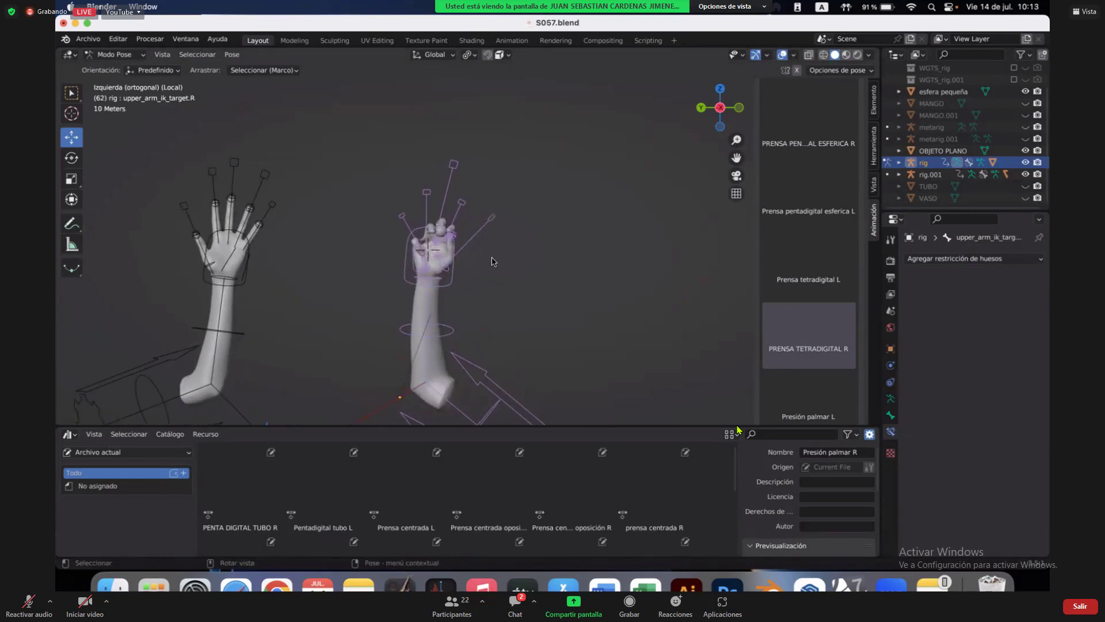
pyautogui.scroll(2, 492, 261)
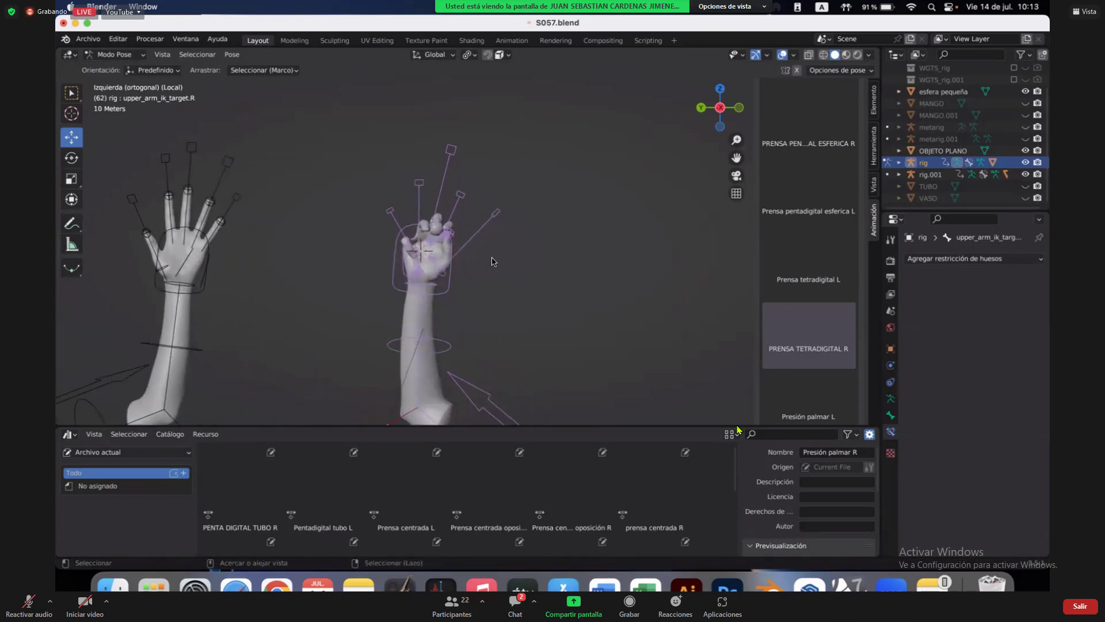
pyautogui.scroll(1, 491, 262)
pyautogui.scroll(3, 491, 261)
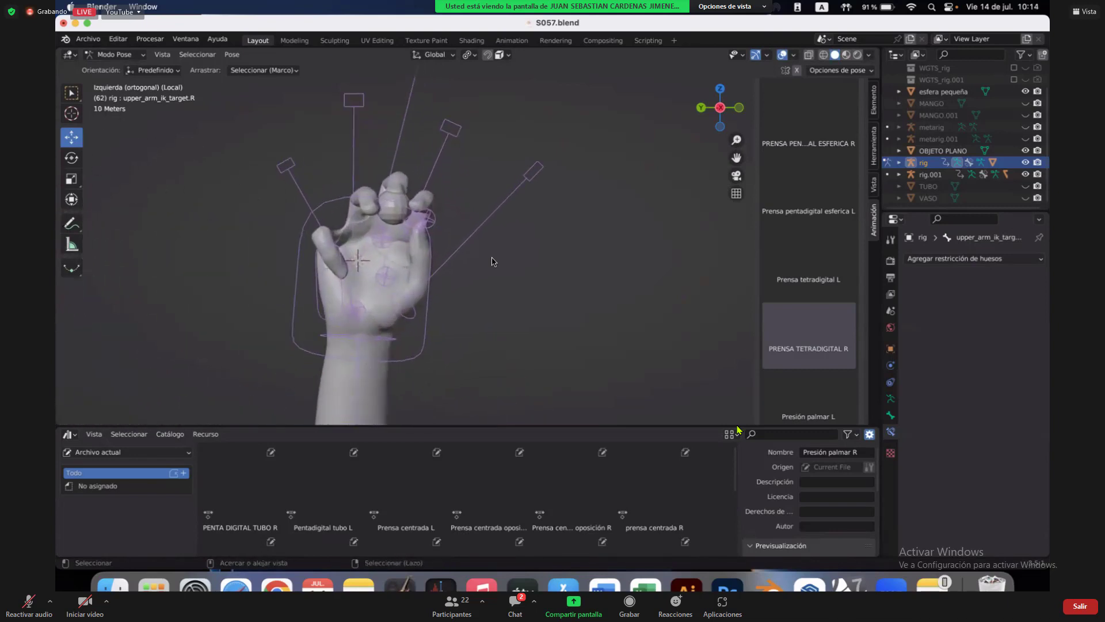
pyautogui.keyDown('ctrl'); pyautogui.scroll(4, 492, 261); pyautogui.keyUp('ctrl')
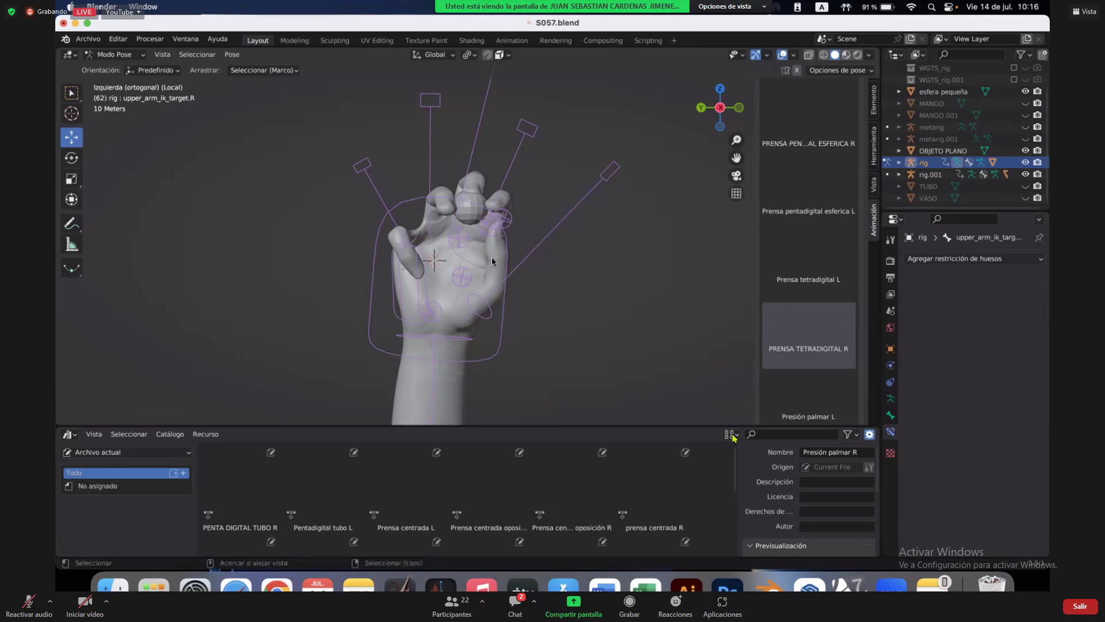
pyautogui.scroll(-3, 491, 257)
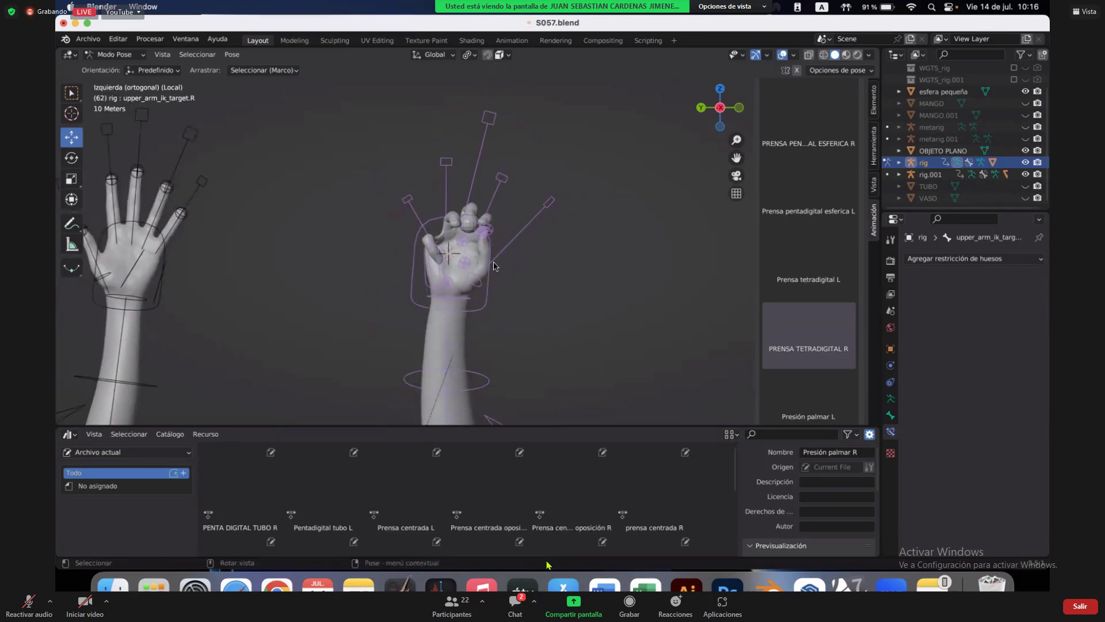